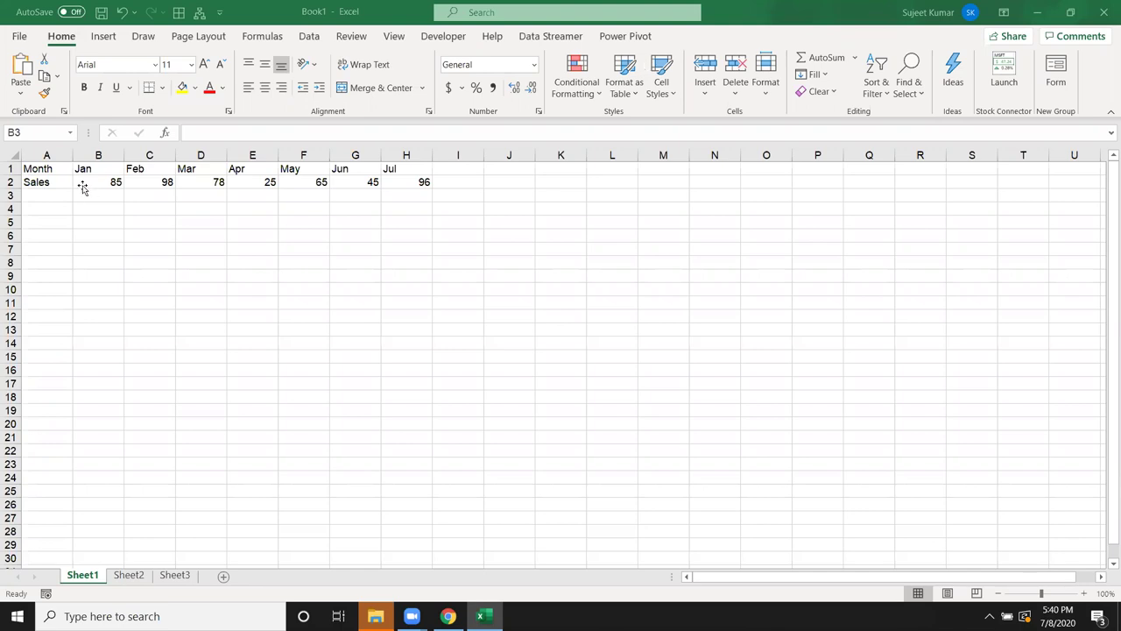
# - Select the Month/Sales table A1:H2 holding the Jan–Jul sales values
pyautogui.moveTo(42, 169); pyautogui.dragTo(425, 181)
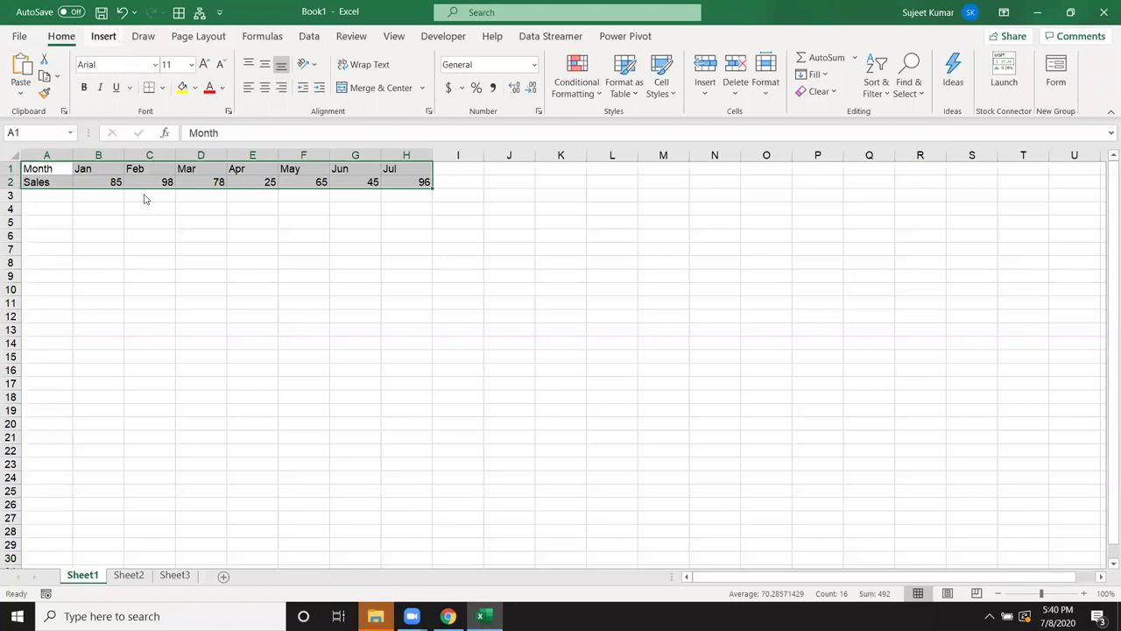
# - Open Recommended Charts and preview the sales as line, pie, stacked area, funnel and Pareto charts
pyautogui.click(106, 38)
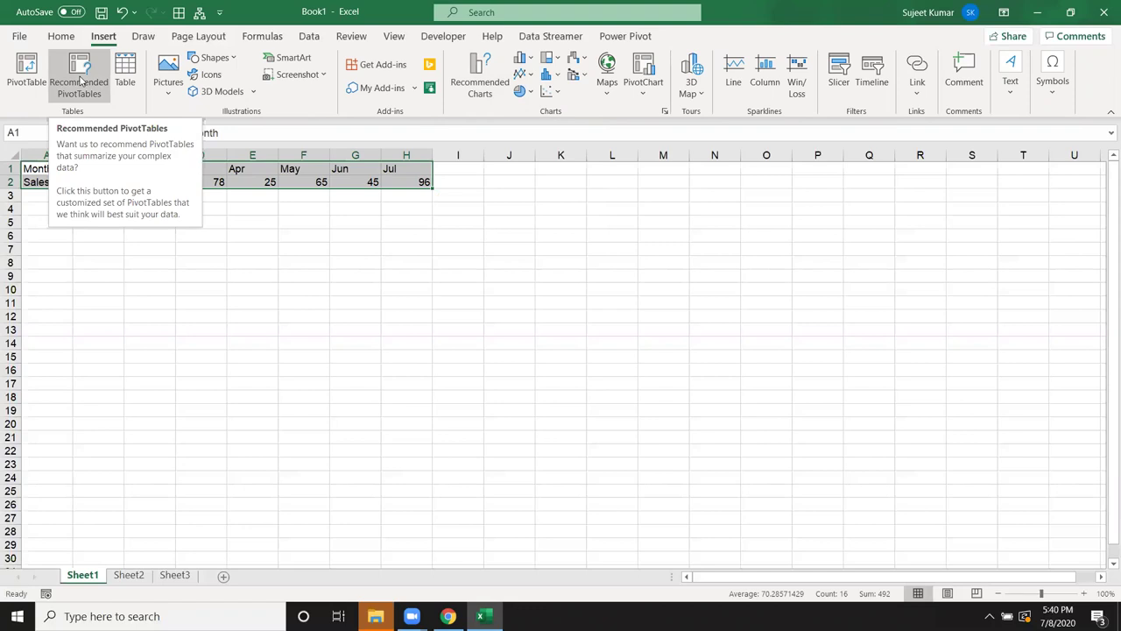
pyautogui.click(473, 93)
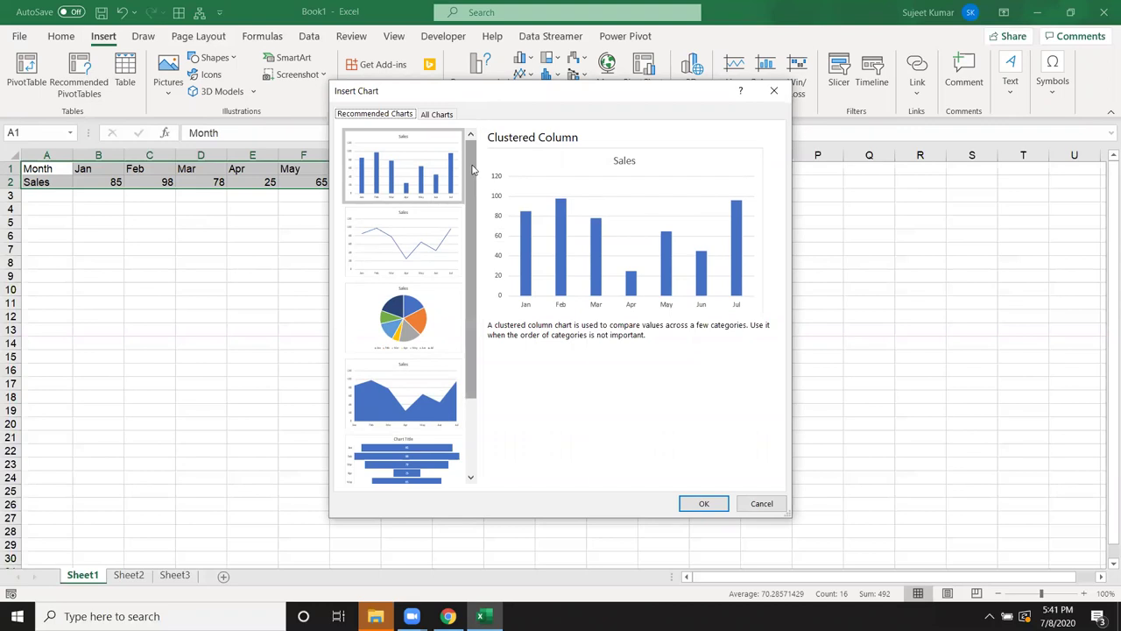
pyautogui.click(430, 237)
pyautogui.click(435, 306)
pyautogui.click(416, 427)
pyautogui.click(411, 482)
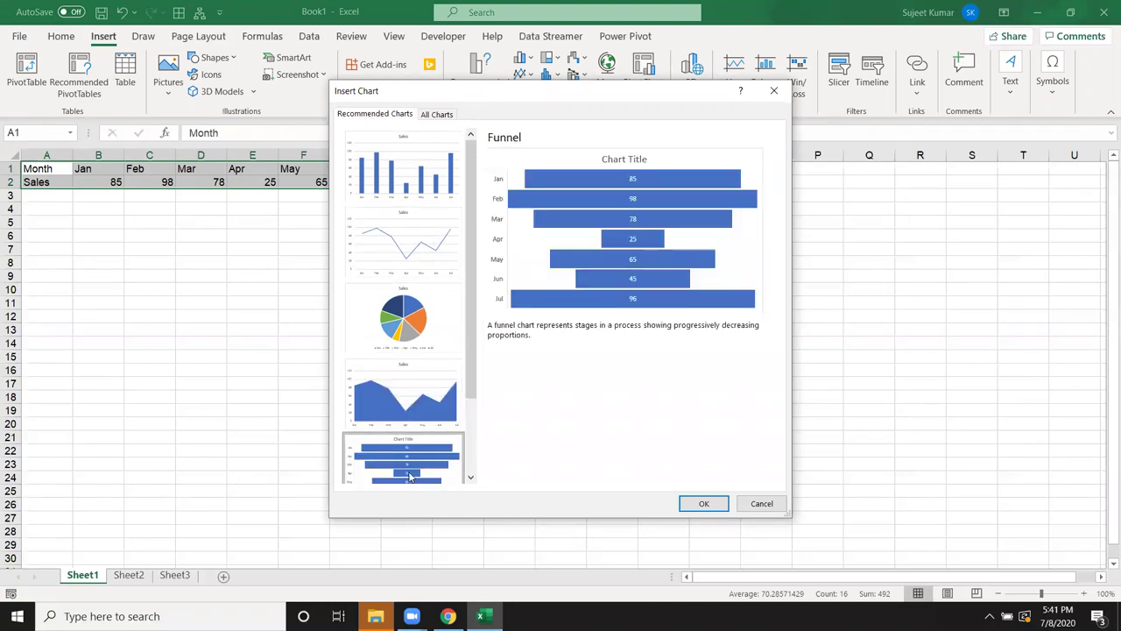
pyautogui.scroll(-2, 412, 478)
pyautogui.click(406, 467)
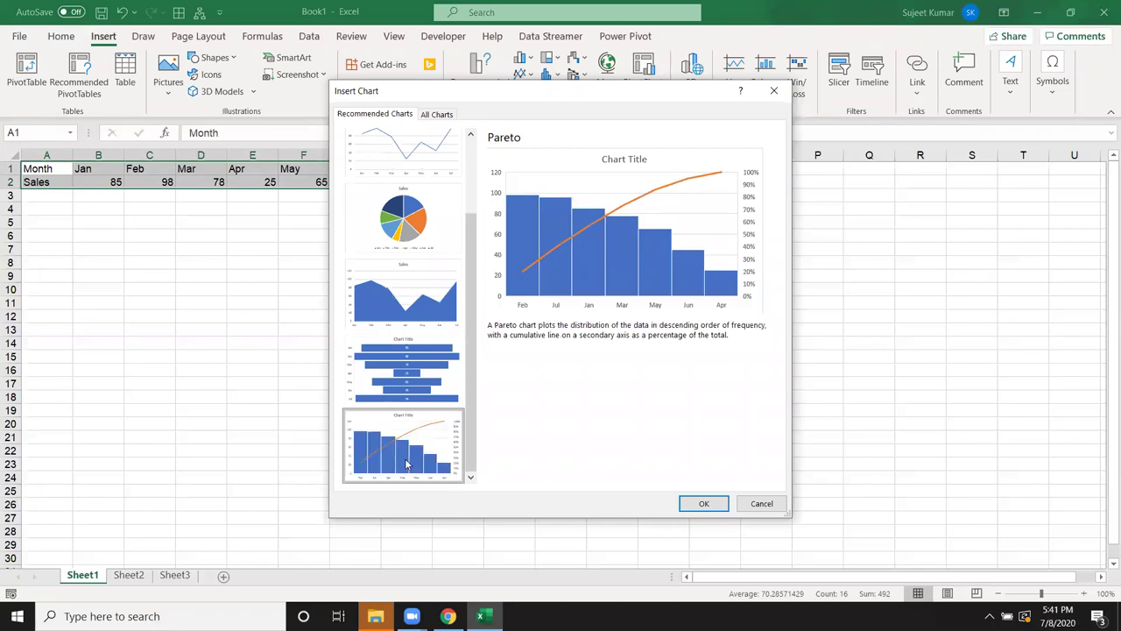
# - Revisit the funnel, stacked area, pie and line previews, then cancel without inserting a chart
pyautogui.click(408, 374)
pyautogui.click(409, 285)
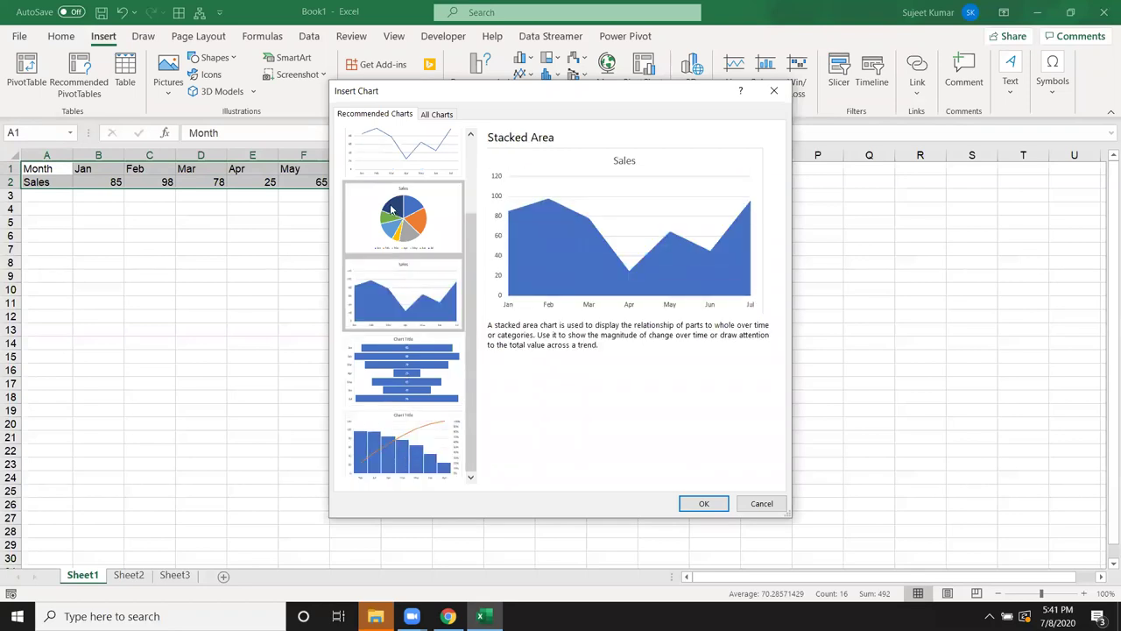
pyautogui.click(391, 208)
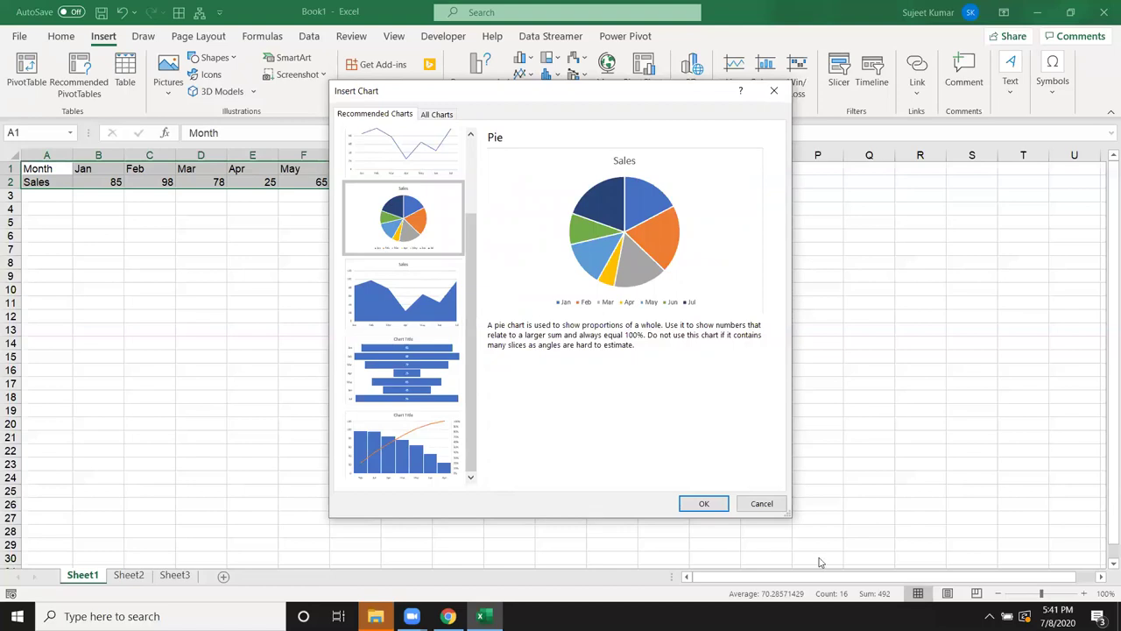
pyautogui.scroll(2, 457, 268)
pyautogui.click(456, 268)
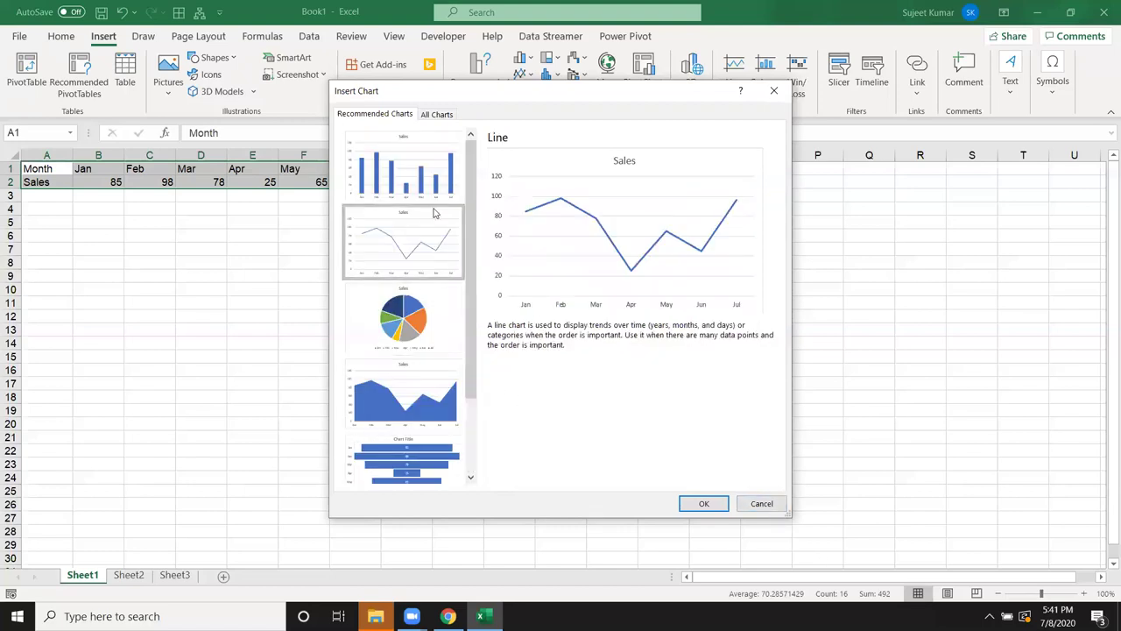
pyautogui.click(781, 503)
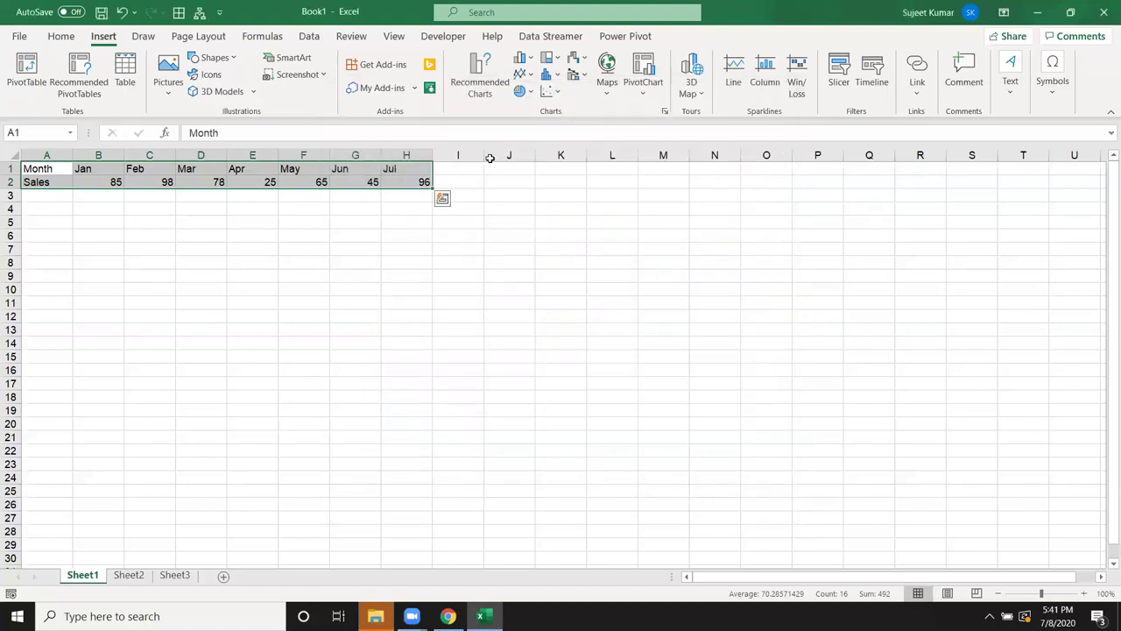
# - Insert a 2-D clustered column chart of the sales, move it left, then delete it
pyautogui.click(529, 60)
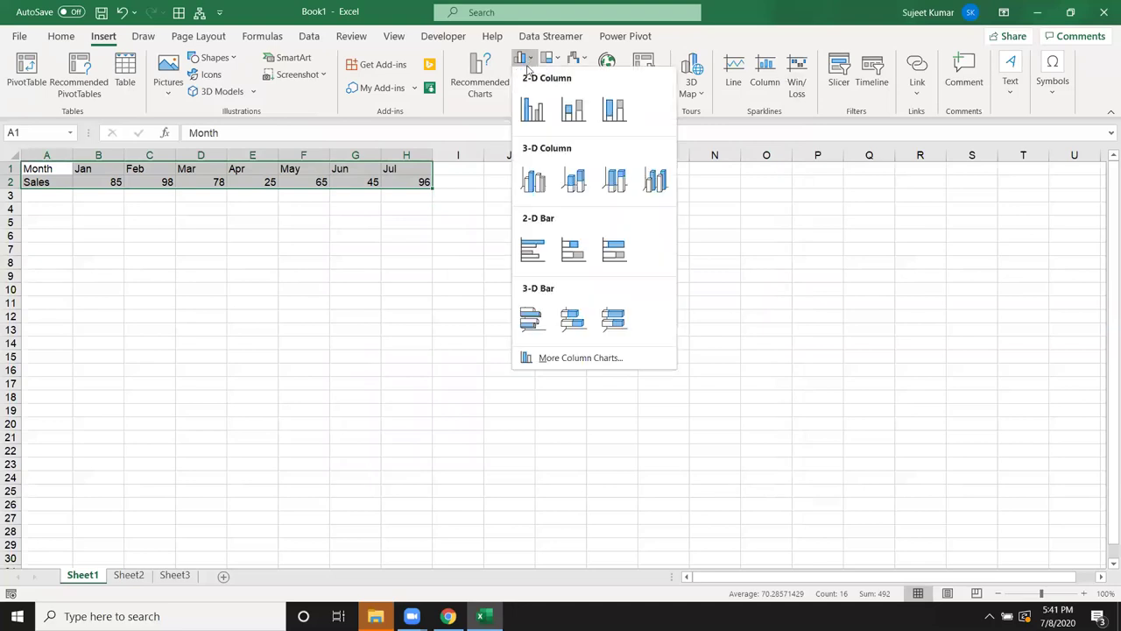
pyautogui.click(533, 108)
pyautogui.moveTo(492, 275)
pyautogui.mouseDown()
pyautogui.moveTo(306, 275)
pyautogui.moveTo(365, 270)
pyautogui.mouseUp()
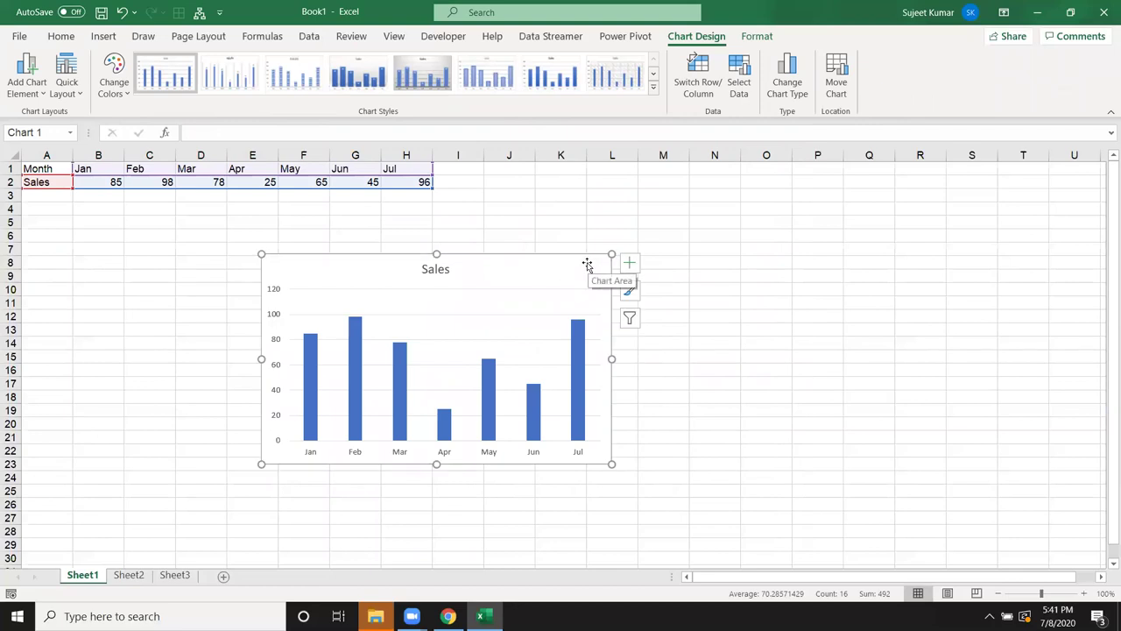
pyautogui.press('Delete')
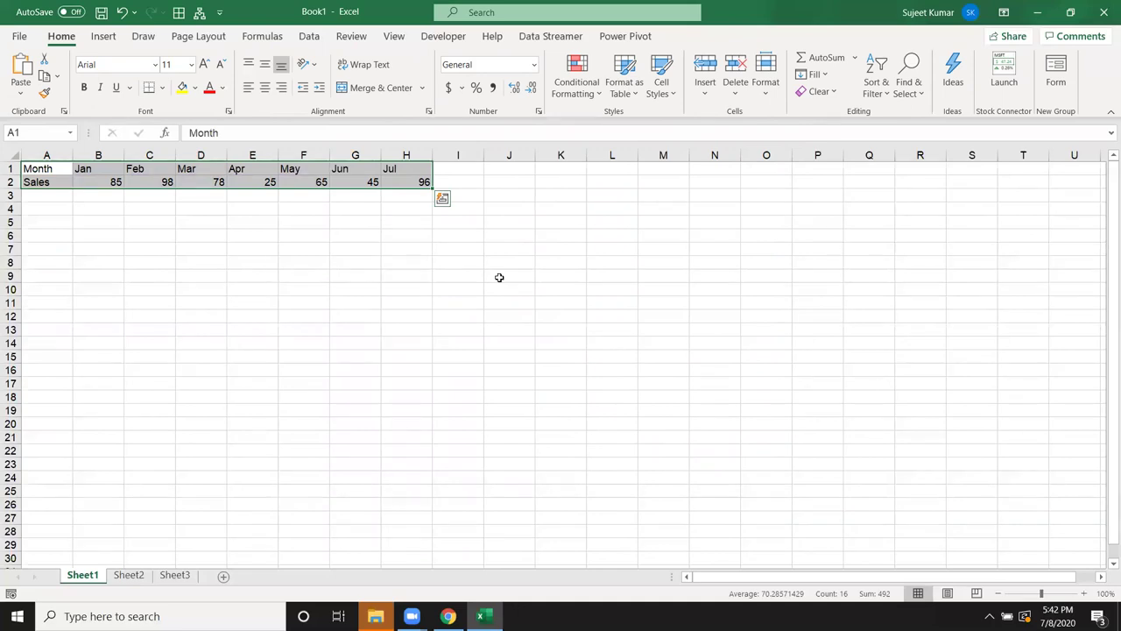
# - Dismiss the Save As window, then swap the chart's rows and columns and swap them back
pyautogui.press('F12')
pyautogui.press('Escape')
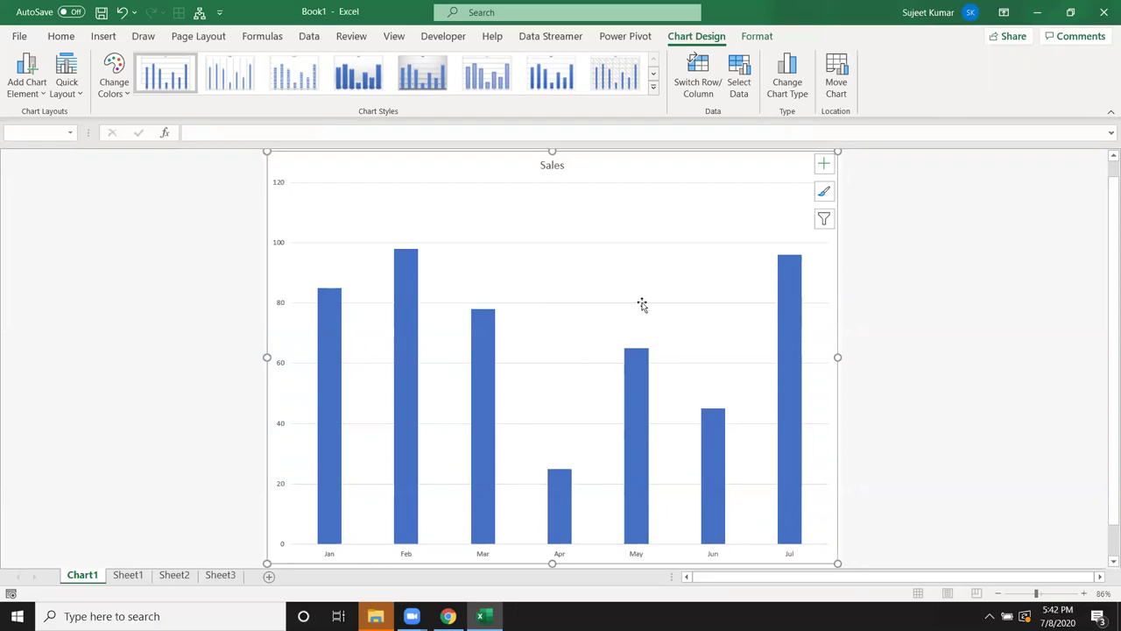
pyautogui.click(714, 82)
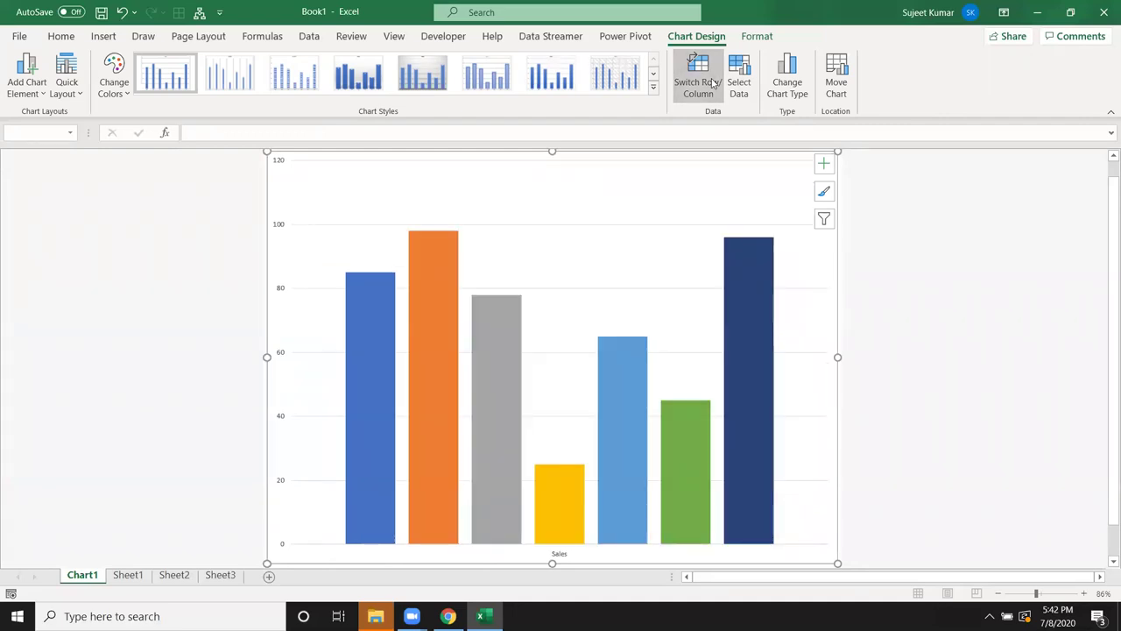
pyautogui.click(714, 82)
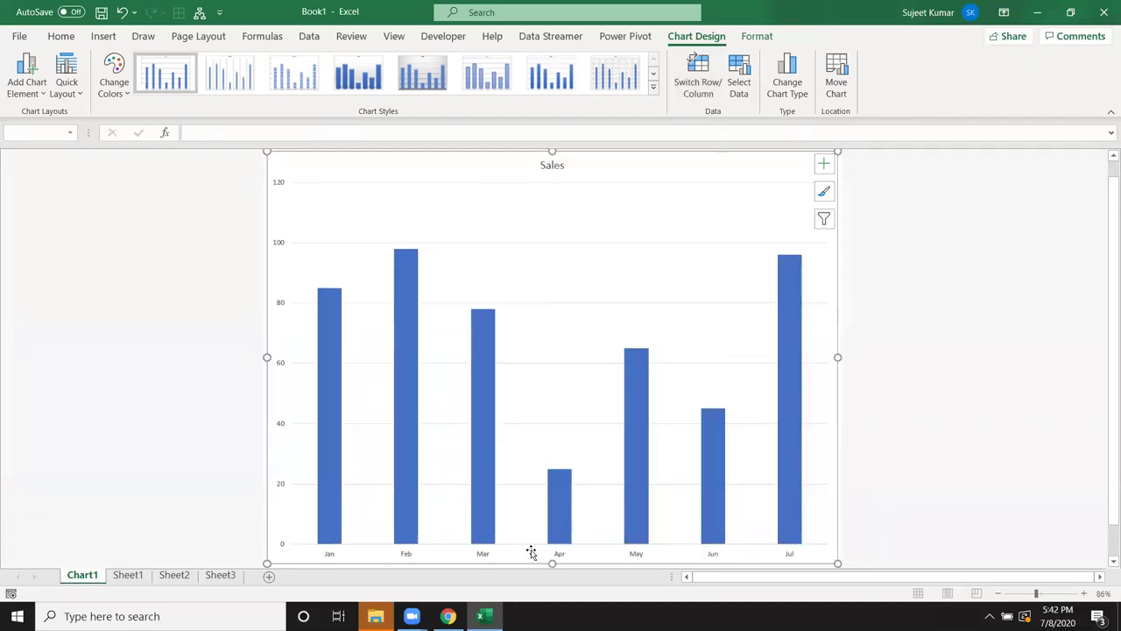
# - Delete the Chart1 chart sheet, confirming the permanent deletion
pyautogui.rightClick(74, 576)
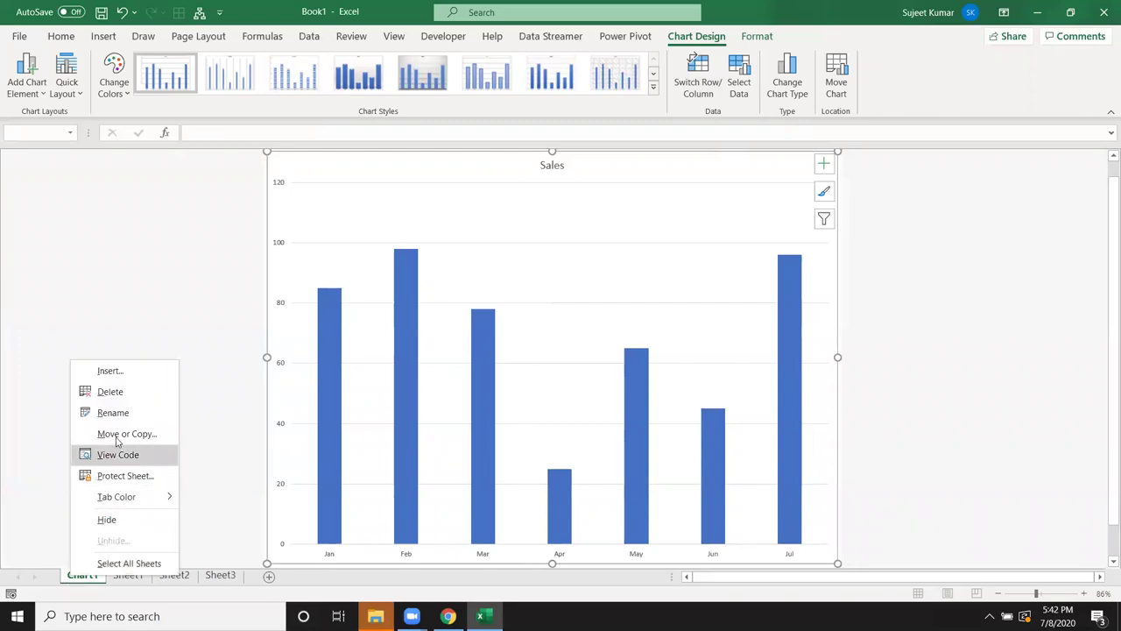
pyautogui.click(110, 392)
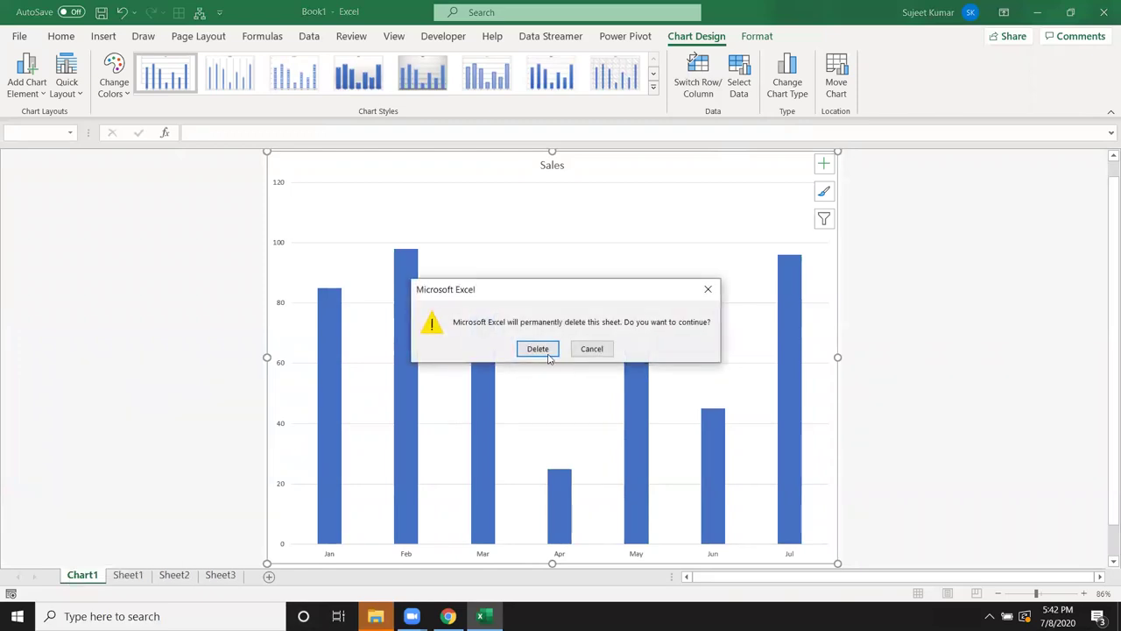
pyautogui.click(538, 349)
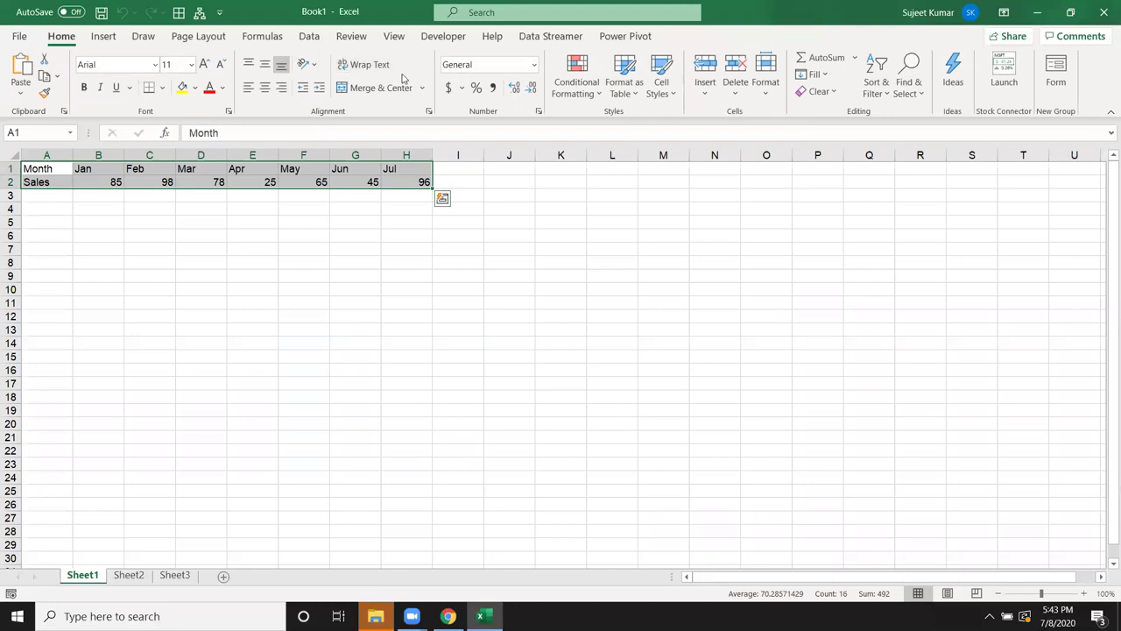
pyautogui.click(104, 39)
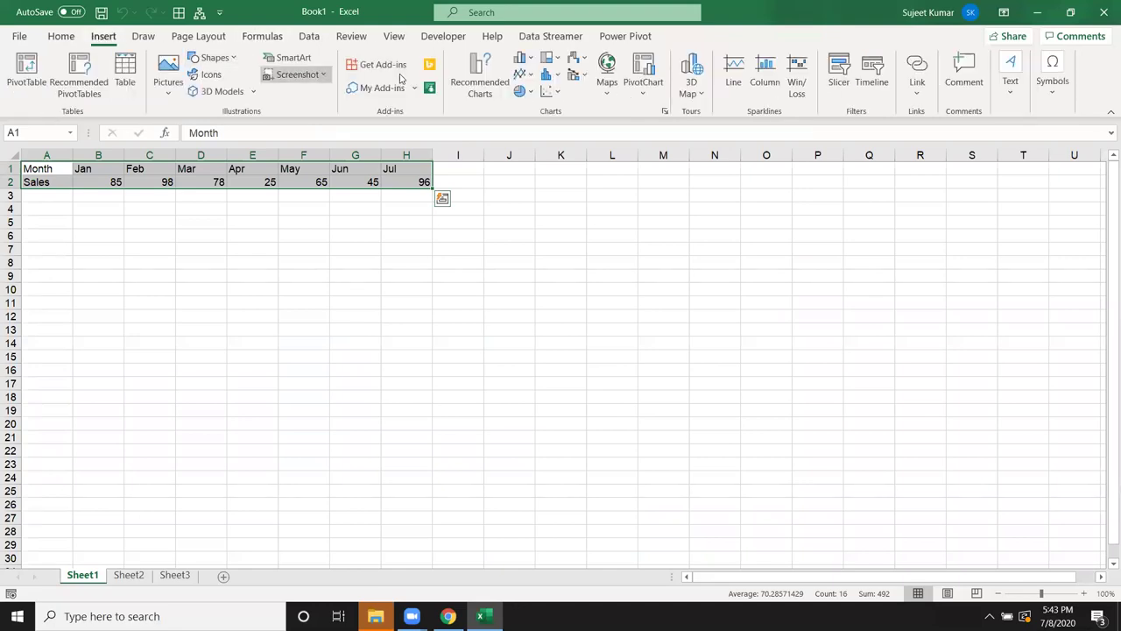
# - Insert a clustered column Sales chart, enlarge it, and move it right below the table
pyautogui.click(522, 59)
pyautogui.click(531, 107)
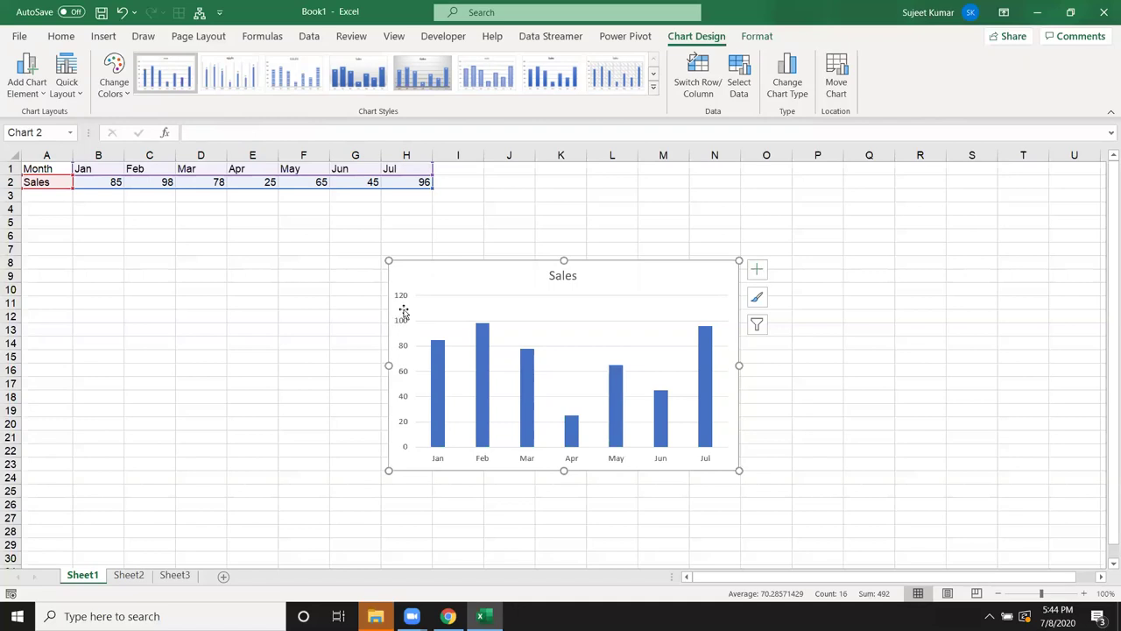
pyautogui.moveTo(453, 277); pyautogui.dragTo(286, 248)
pyautogui.moveTo(534, 443)
pyautogui.mouseDown()
pyautogui.moveTo(609, 495)
pyautogui.moveTo(544, 441)
pyautogui.moveTo(566, 467)
pyautogui.mouseUp()
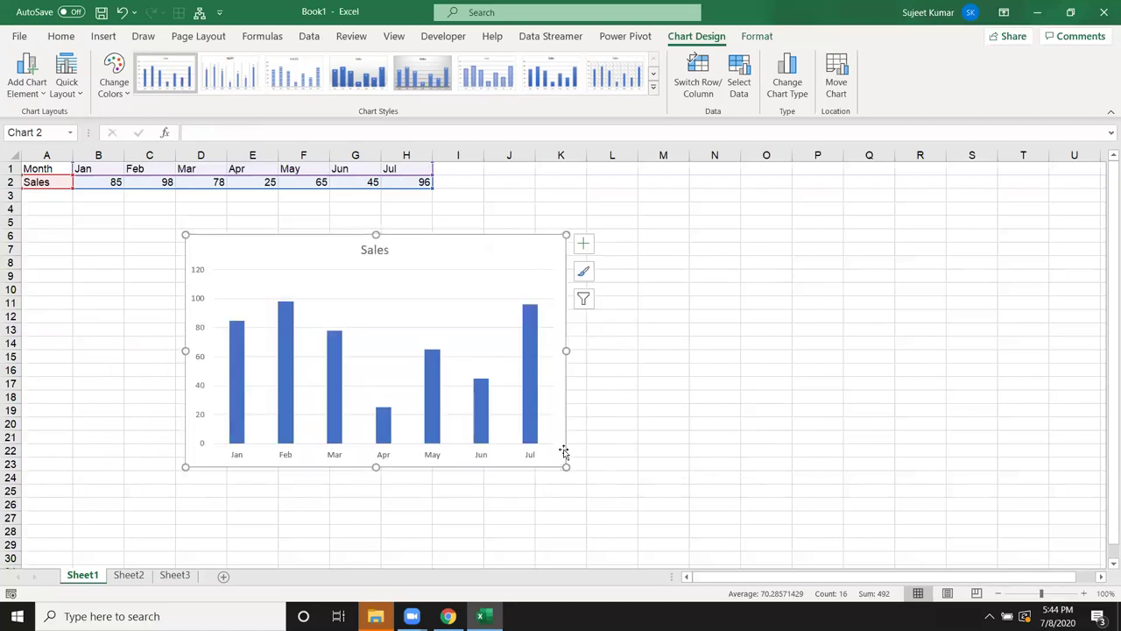
pyautogui.moveTo(341, 243); pyautogui.dragTo(516, 228)
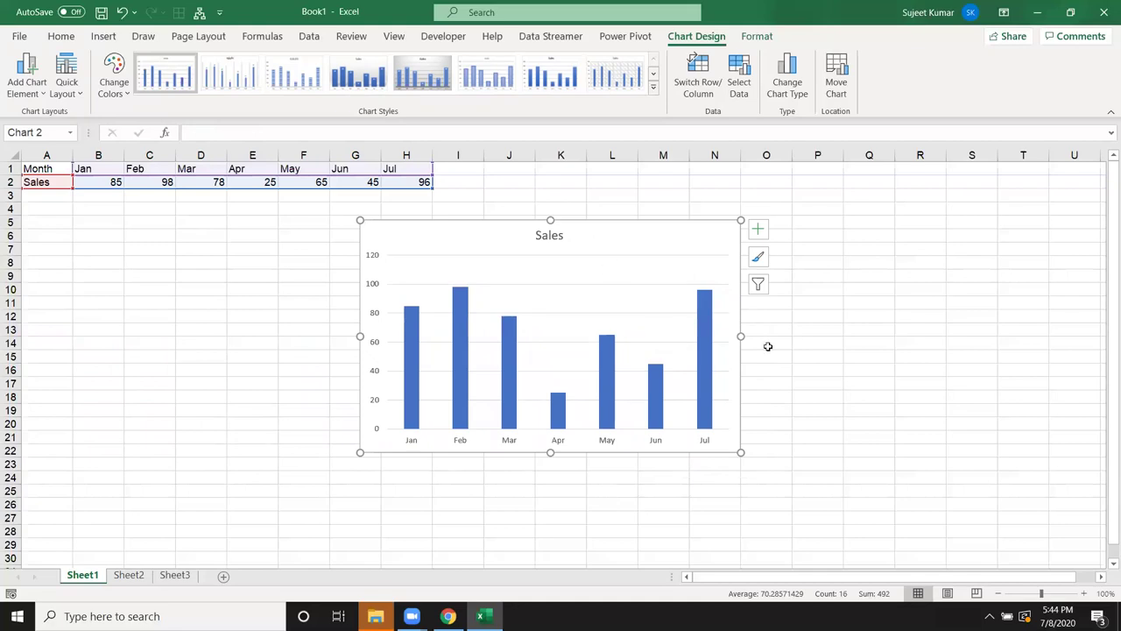
# - In Chart Filters, hide Mar, clear all months, then reselect all months
pyautogui.click(758, 294)
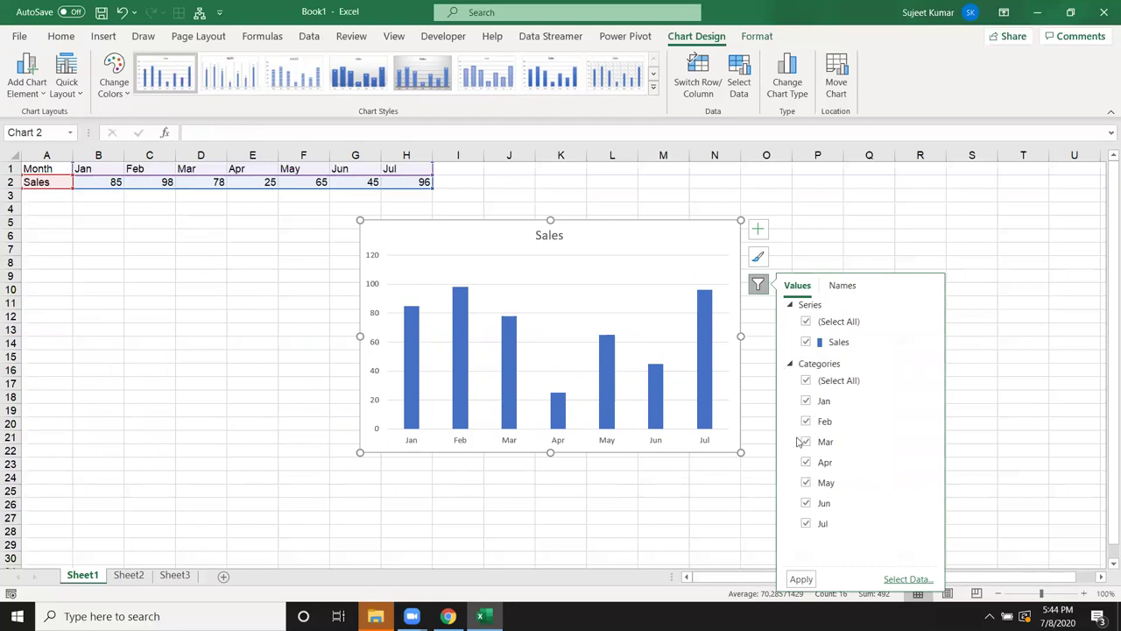
pyautogui.click(807, 443)
pyautogui.click(805, 381)
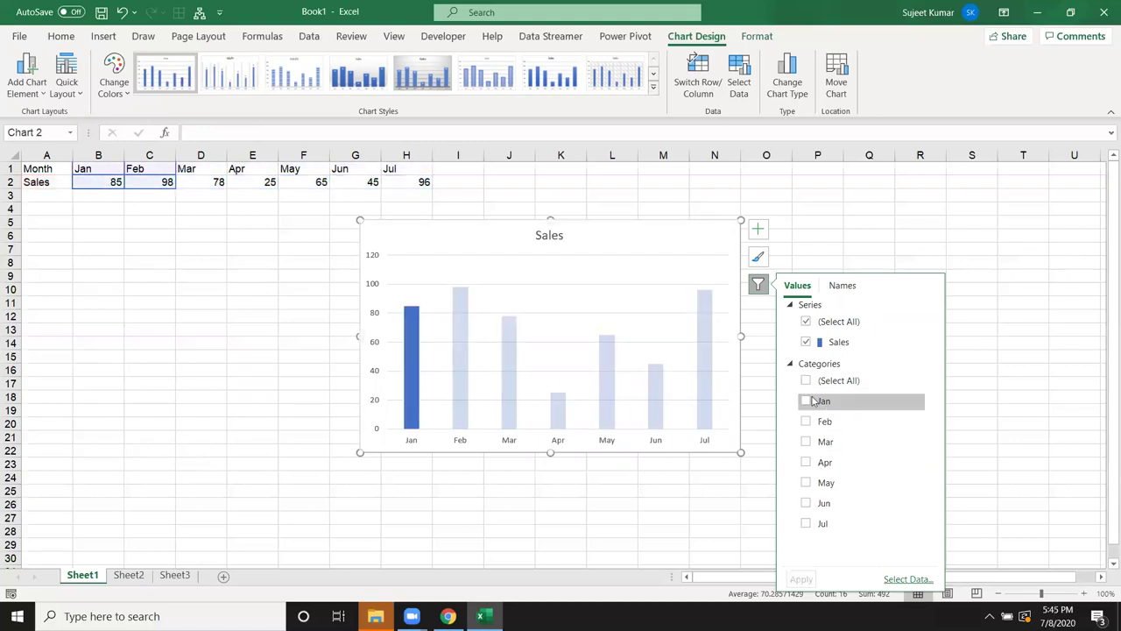
pyautogui.click(806, 383)
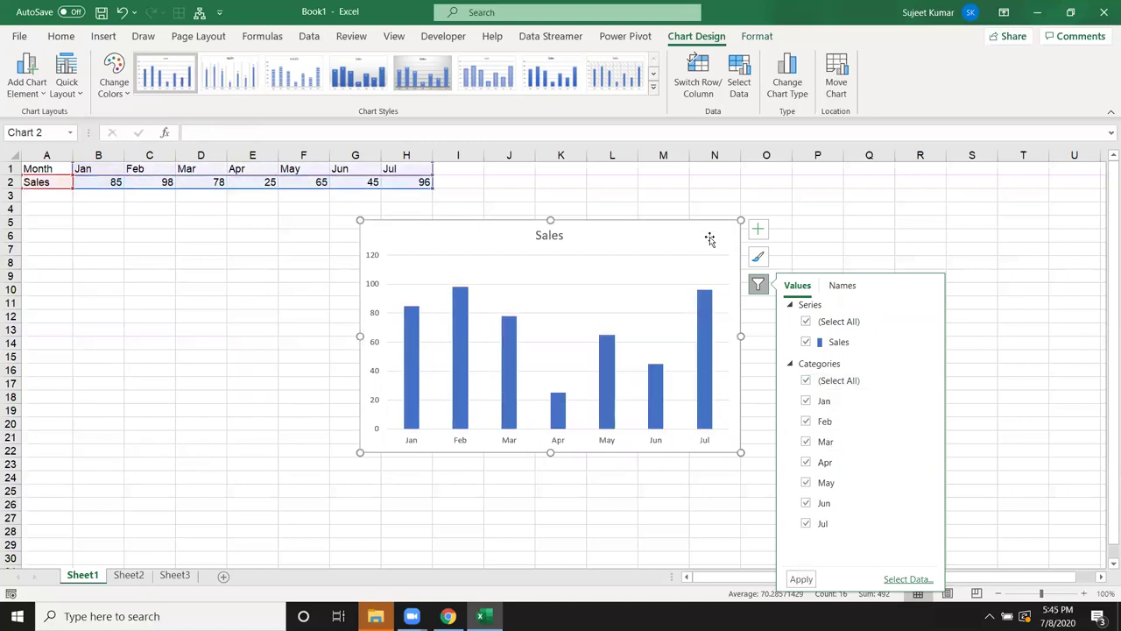
pyautogui.click(709, 239)
# - Browse the Chart Styles options, viewing the colour palettes and returning to the style choices
pyautogui.click(758, 259)
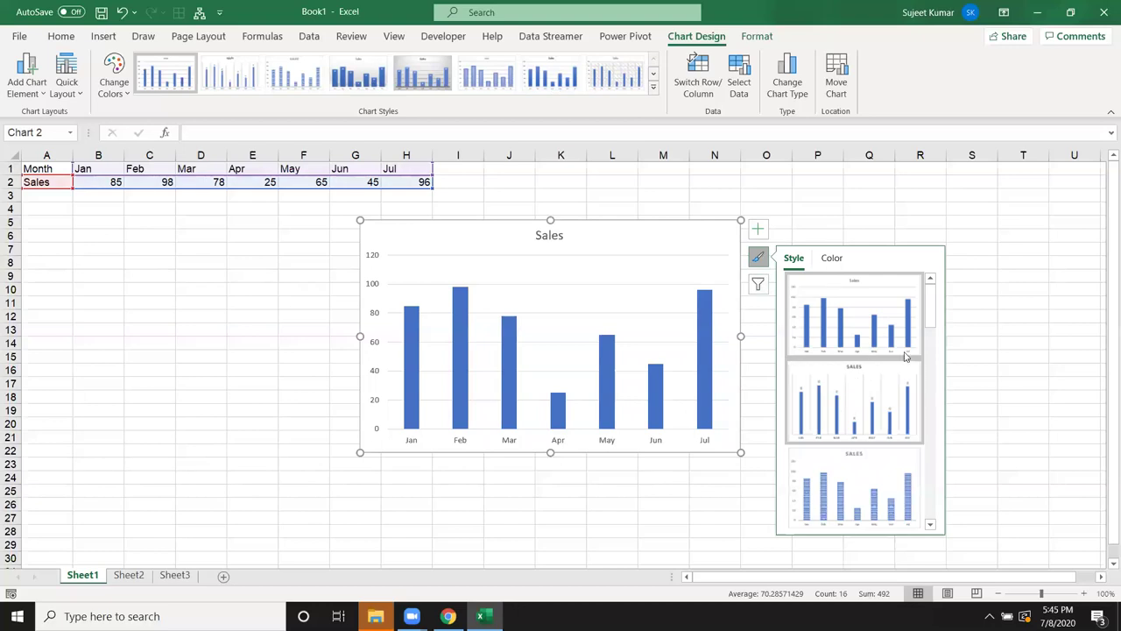
pyautogui.scroll(-1, 931, 342)
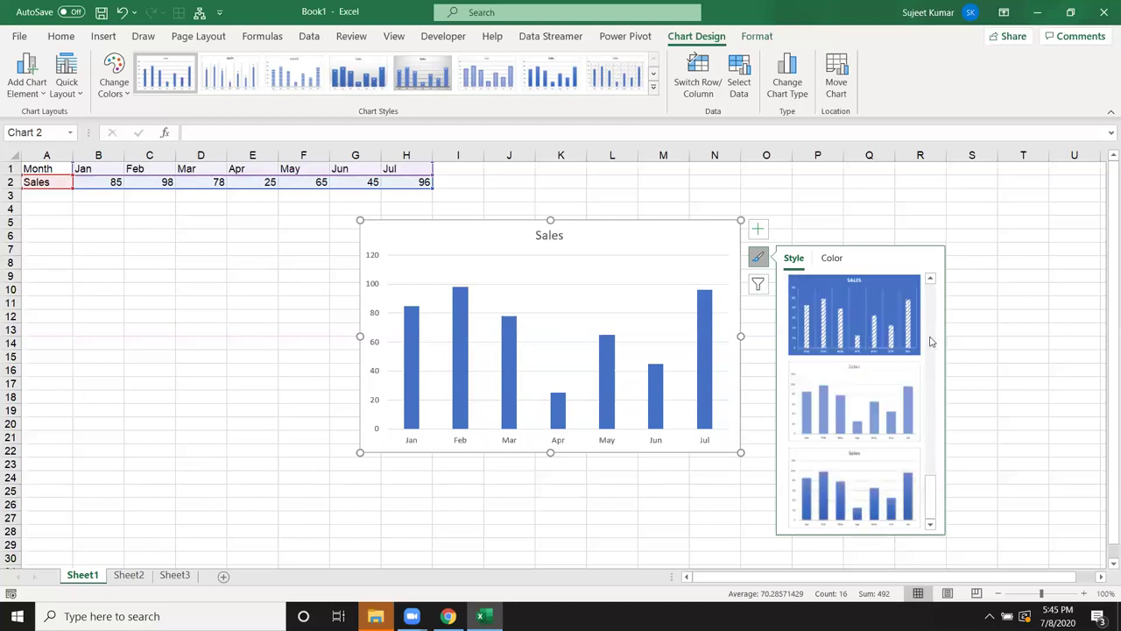
pyautogui.click(832, 258)
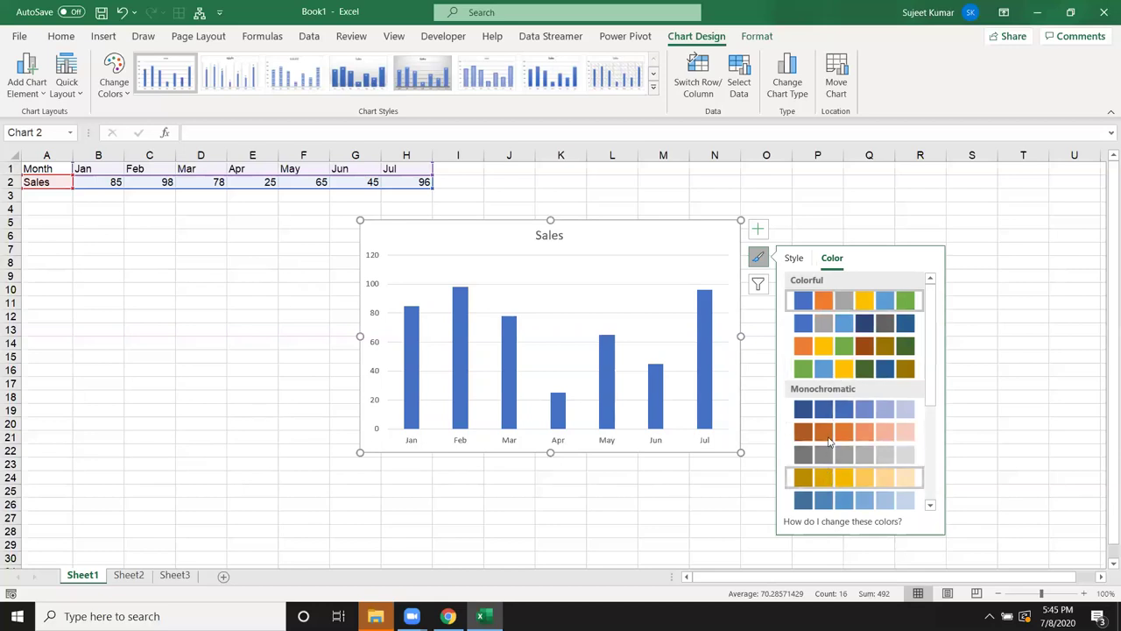
pyautogui.click(794, 259)
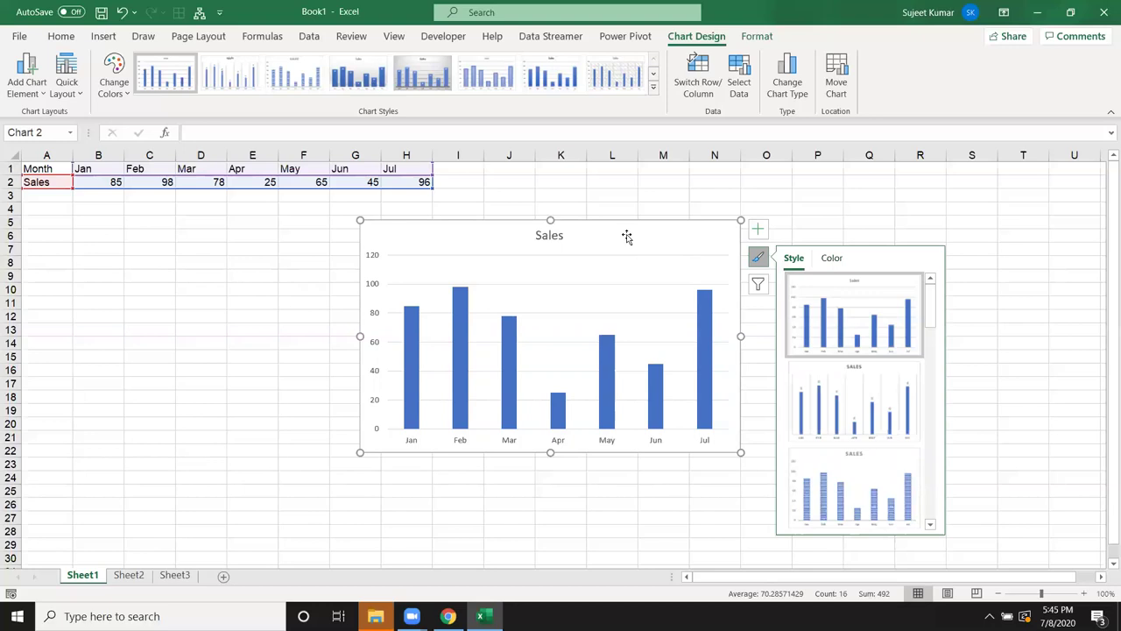
pyautogui.click(881, 222)
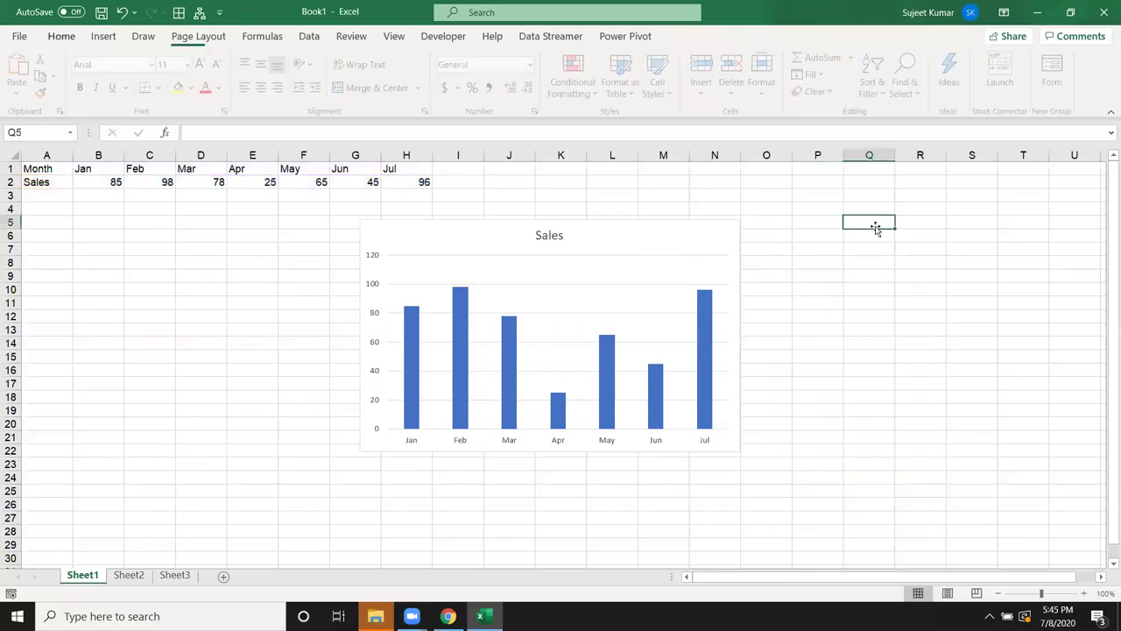
# - Toggle axis titles on and off and try data labels, then delete the Sales chart
pyautogui.click(741, 239)
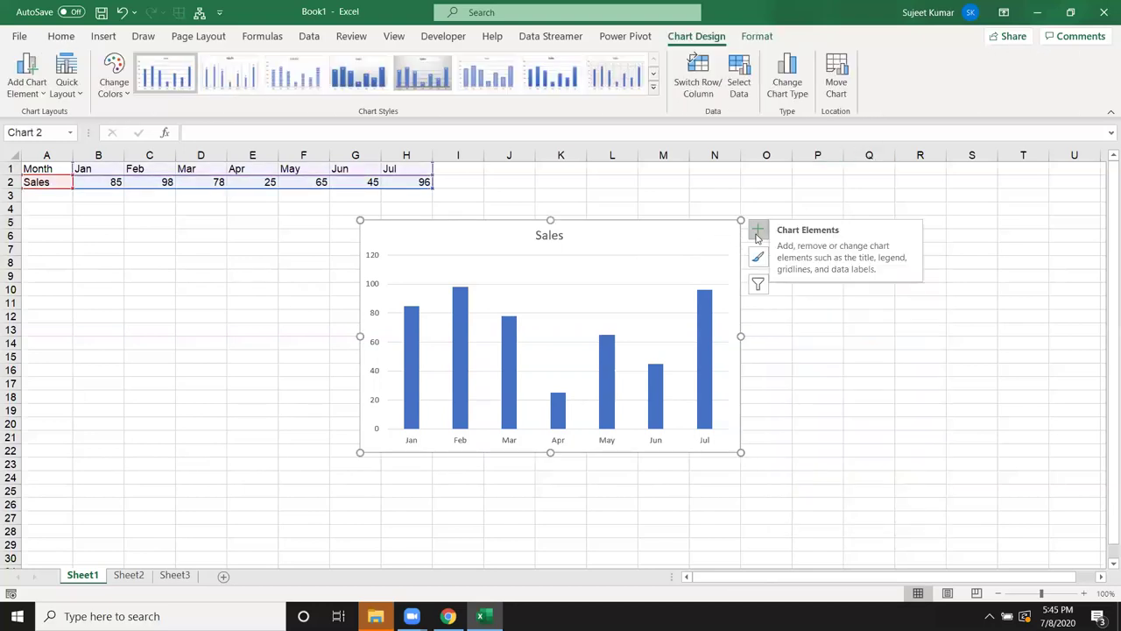
pyautogui.click(758, 233)
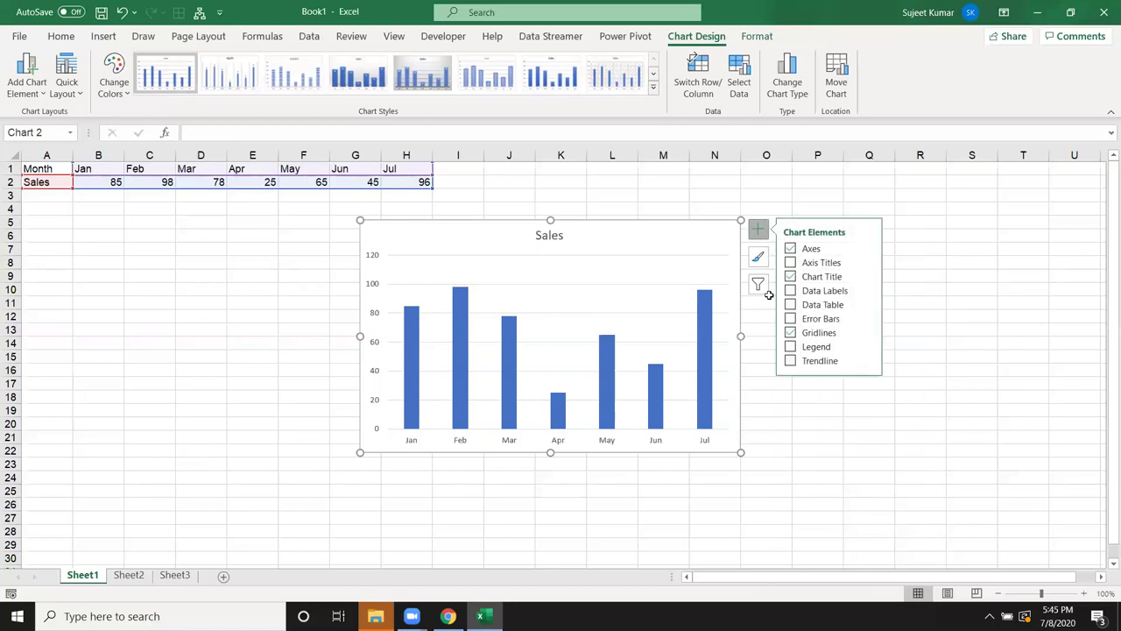
pyautogui.click(791, 263)
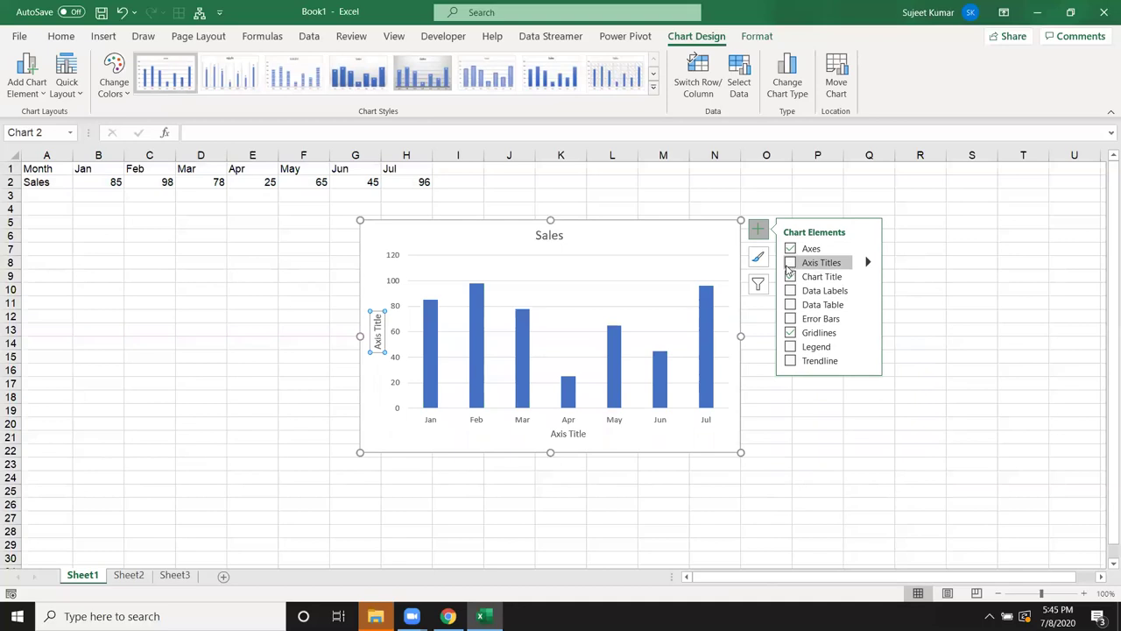
pyautogui.click(790, 263)
pyautogui.click(791, 291)
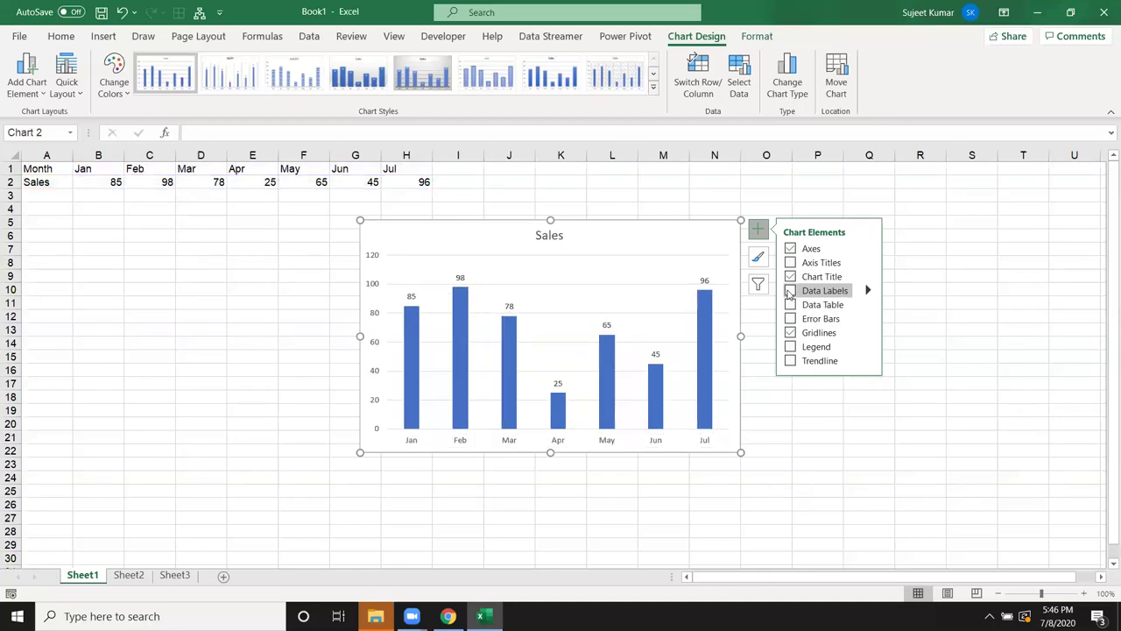
pyautogui.click(806, 419)
pyautogui.click(658, 246)
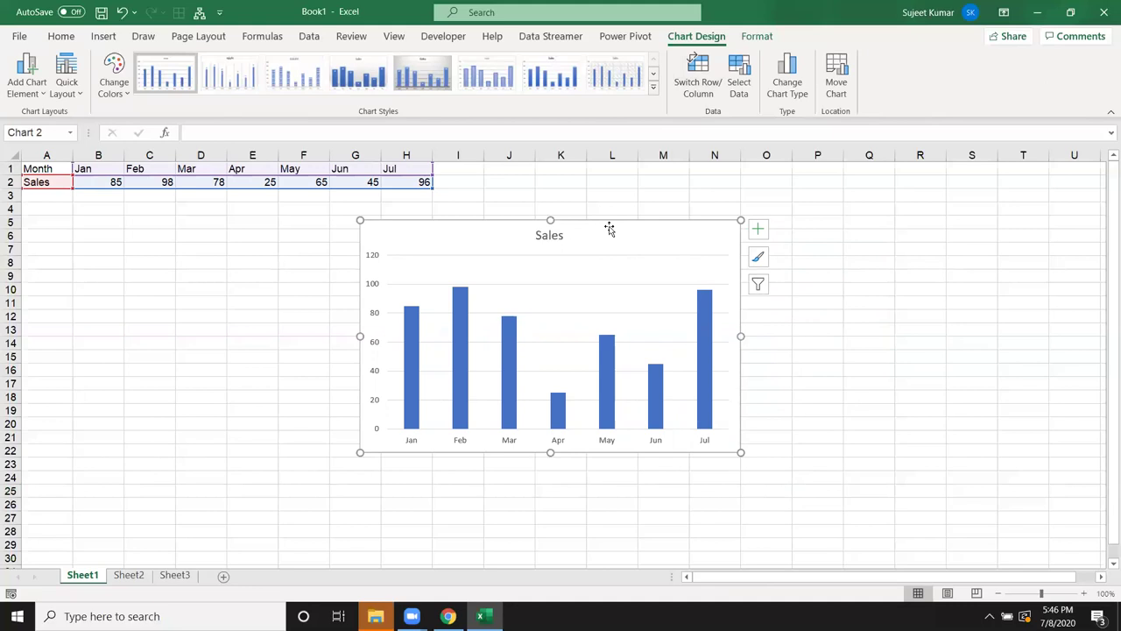
pyautogui.press('Delete')
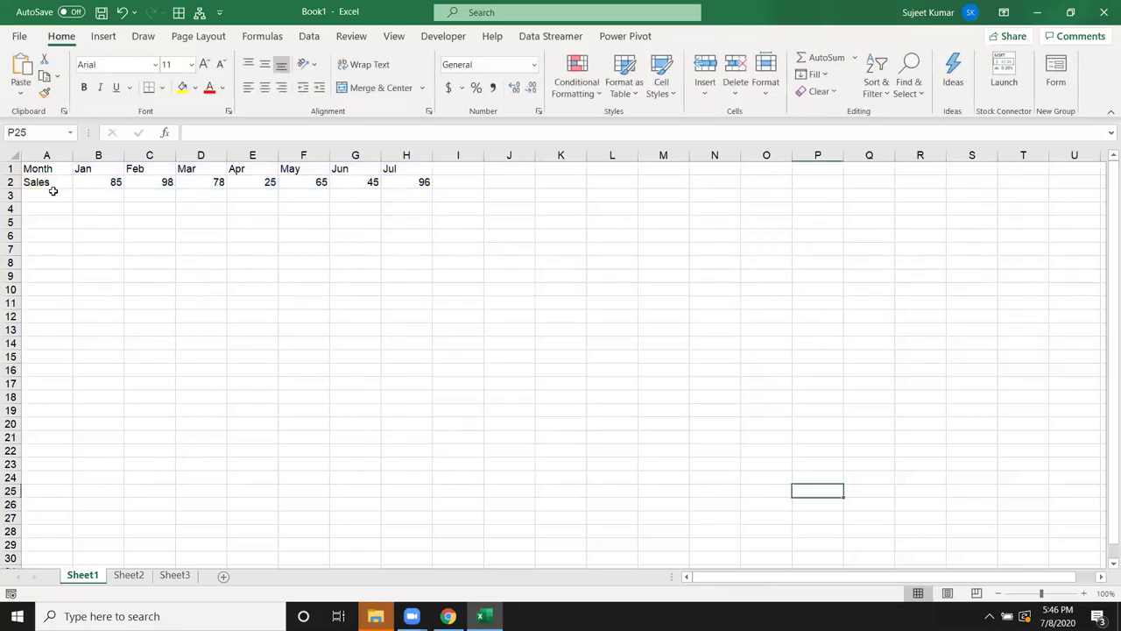
# - Relabel A1 as Product, fill P-1 to P-5 down column A, and clear the surplus P-6–P-9
pyautogui.click(50, 170)
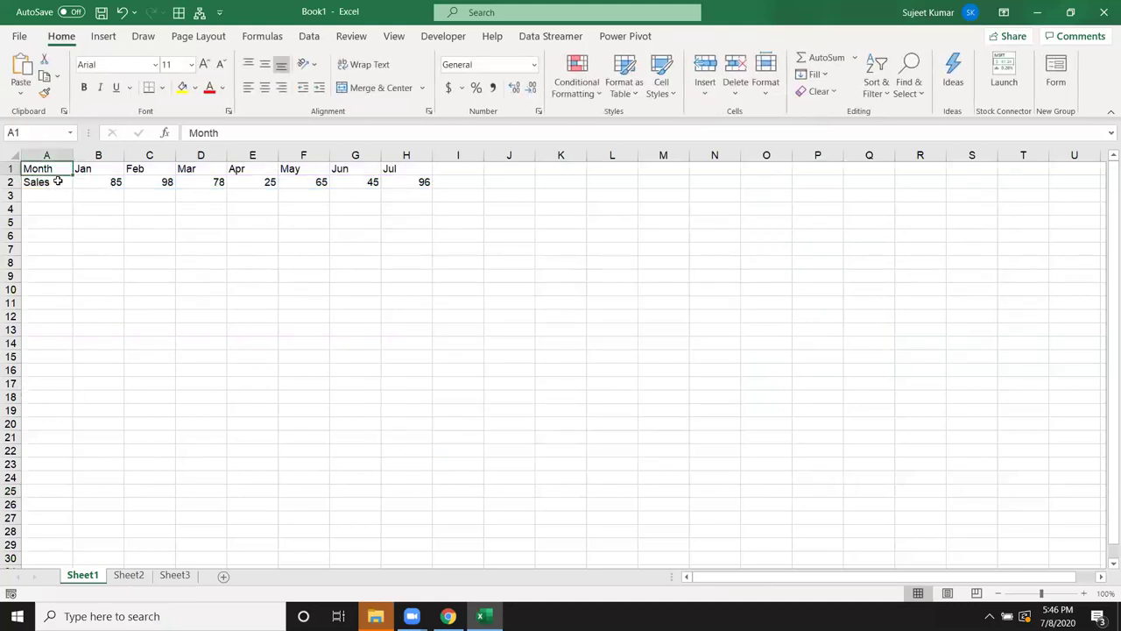
pyautogui.write('Pro')
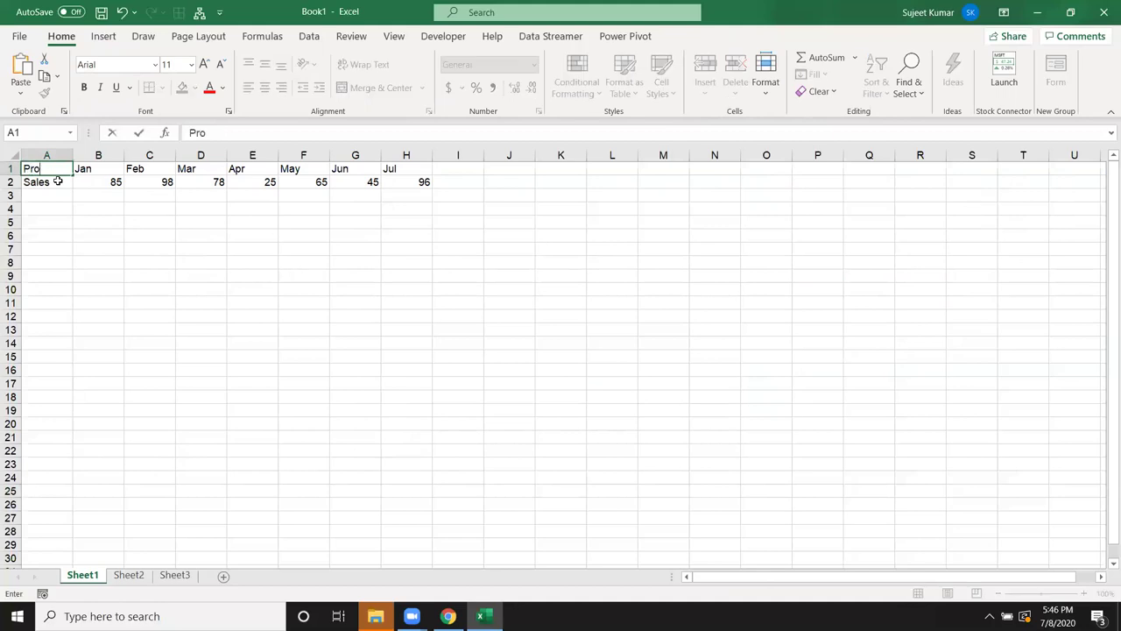
pyautogui.write('duct')
pyautogui.press('Return')
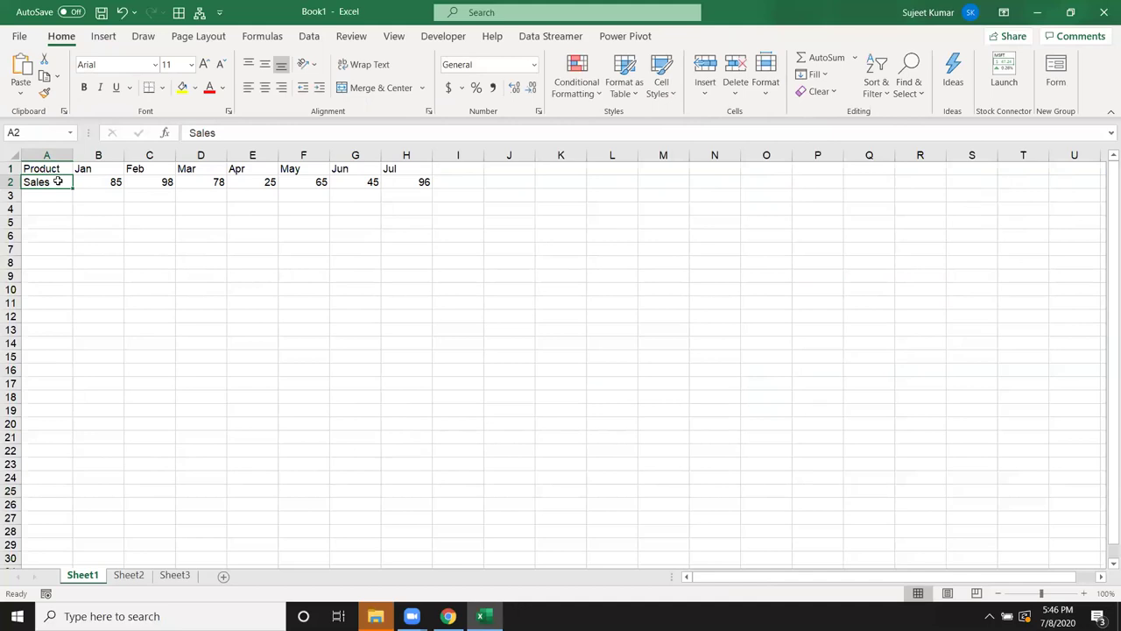
pyautogui.write('P-1')
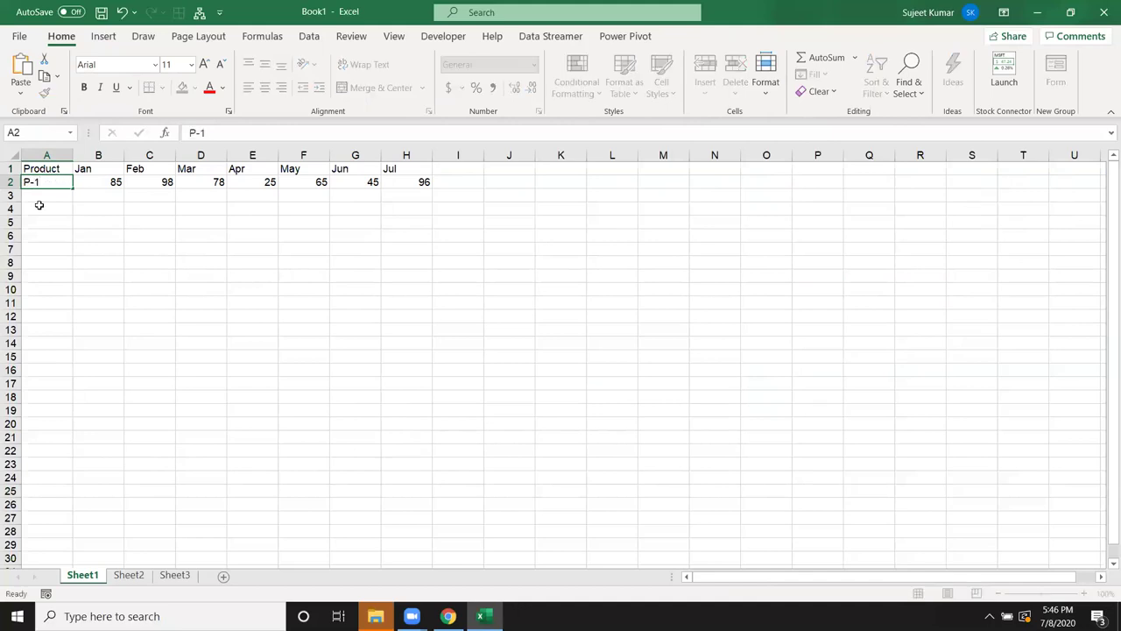
pyautogui.click(39, 205)
pyautogui.click(44, 182)
pyautogui.moveTo(74, 189); pyautogui.dragTo(77, 274)
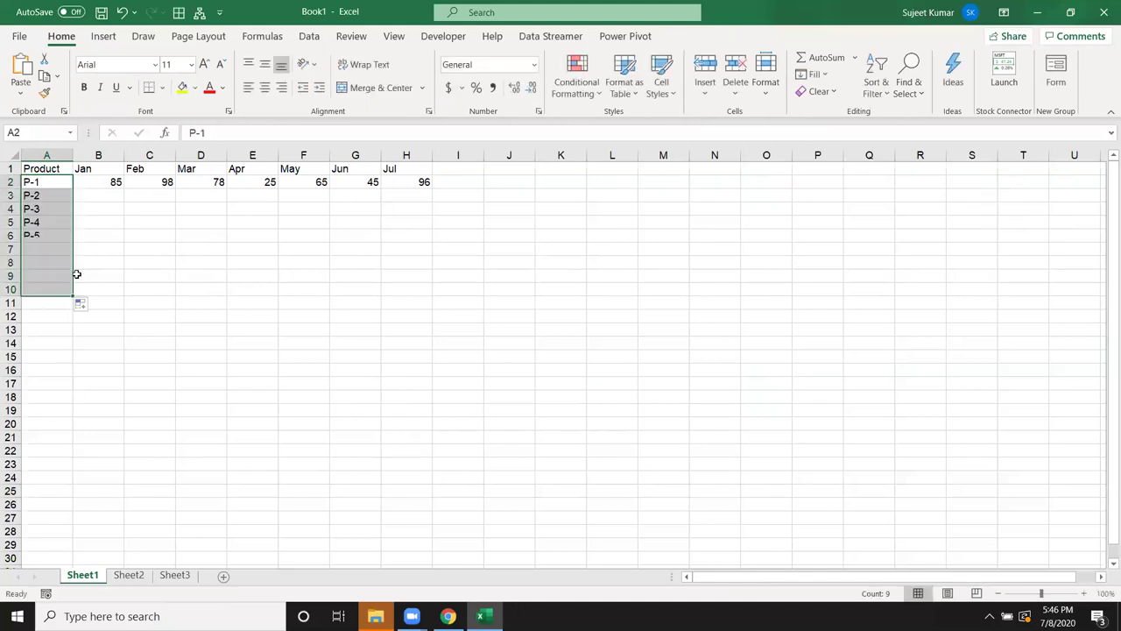
pyautogui.click(106, 181)
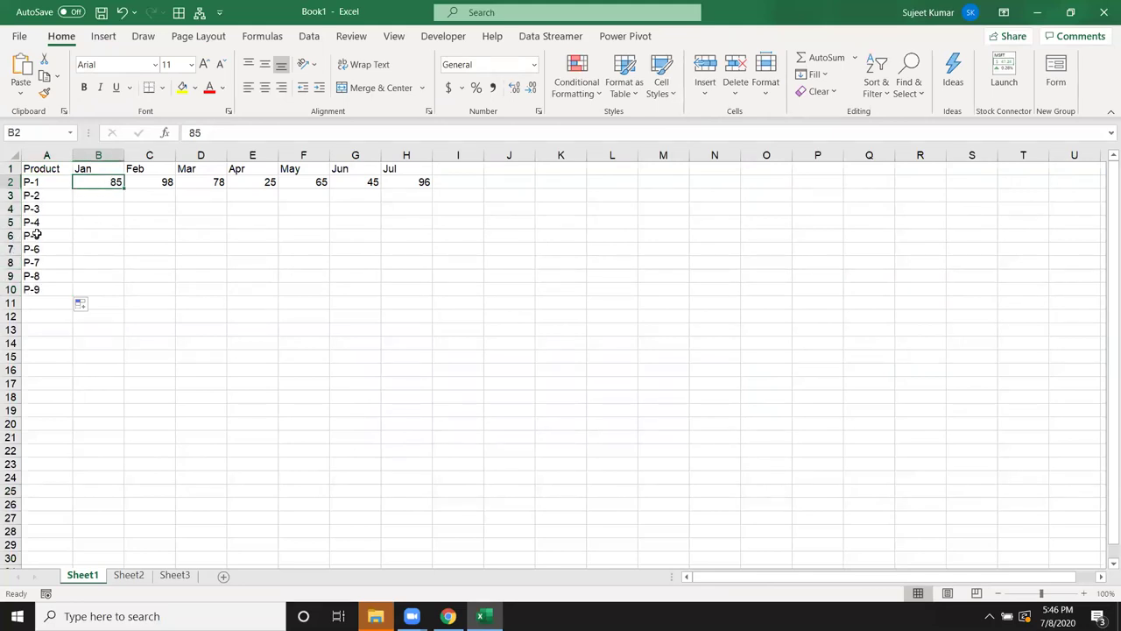
pyautogui.moveTo(37, 233); pyautogui.dragTo(39, 319)
pyautogui.moveTo(35, 250); pyautogui.dragTo(47, 298)
pyautogui.press('Delete')
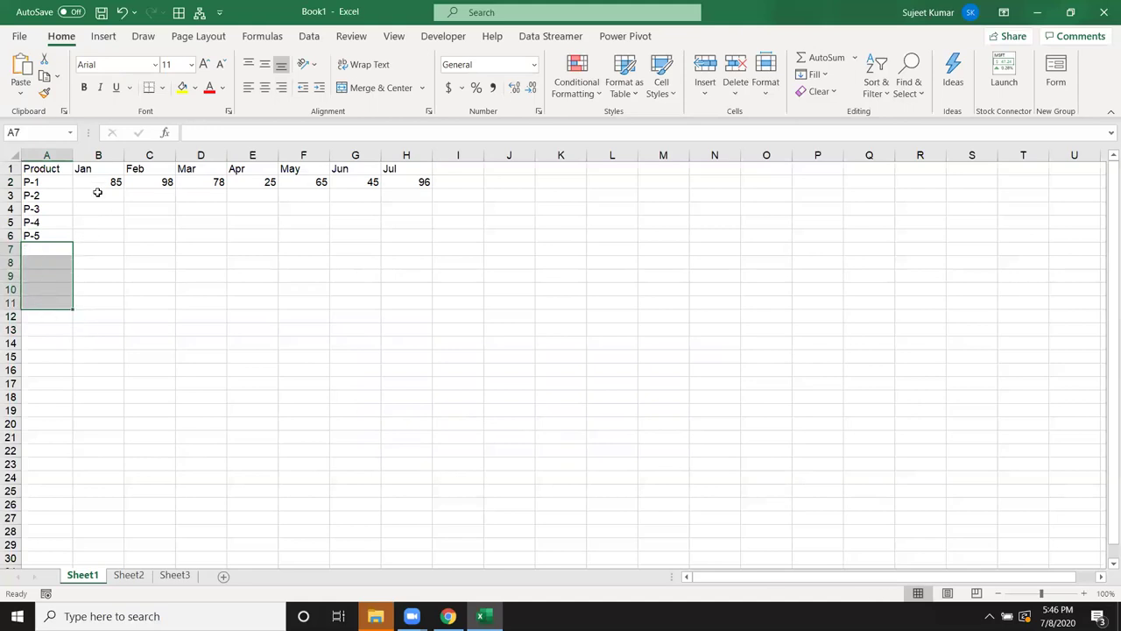
# - Start entering =RANDBETWEEN(10, in cell B2
pyautogui.click(101, 172)
pyautogui.press('Down')
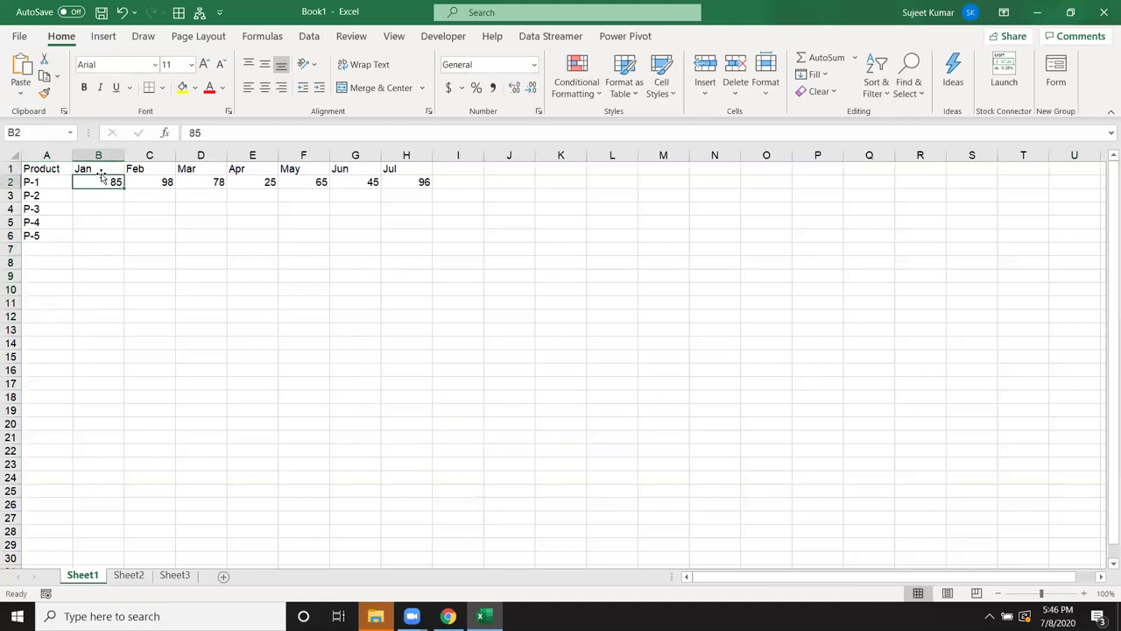
pyautogui.write('=r')
pyautogui.press('Down')
pyautogui.press('Down')
pyautogui.press('Down')
pyautogui.press('Tab')
pyautogui.write('10,')
# - Commit =RANDBETWEEN(10,90) in B2, fill it across B2:H6 with Ctrl+D, and select A1:H6
pyautogui.press('Return')
pyautogui.moveTo(100, 179); pyautogui.dragTo(408, 216)
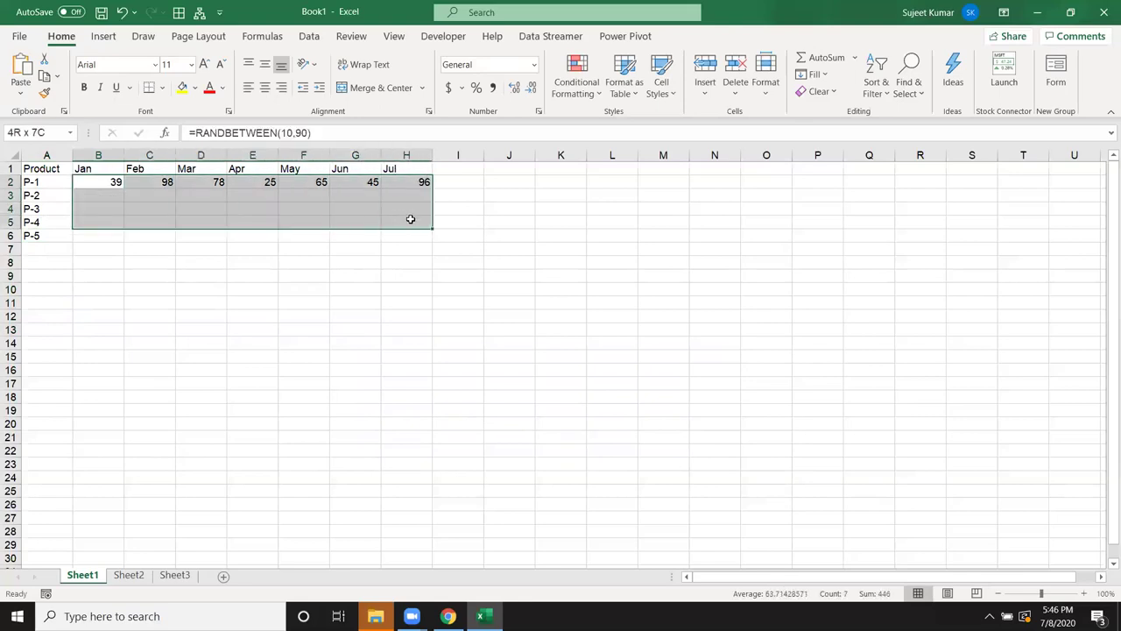
pyautogui.moveTo(412, 227); pyautogui.dragTo(415, 231)
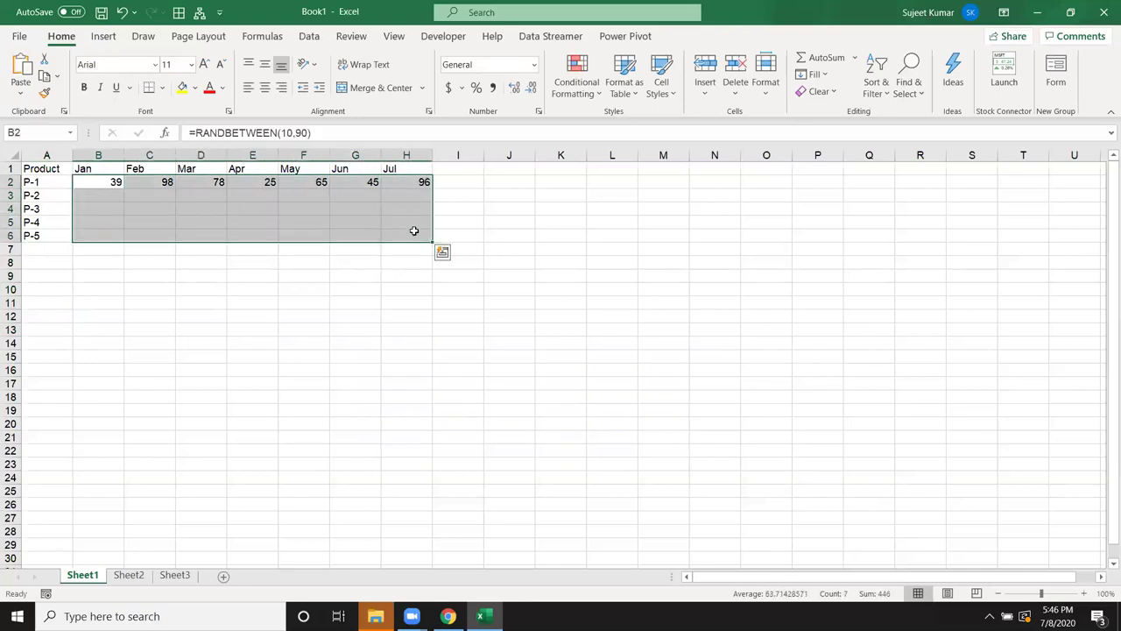
pyautogui.hotkey('ctrl', 'd')
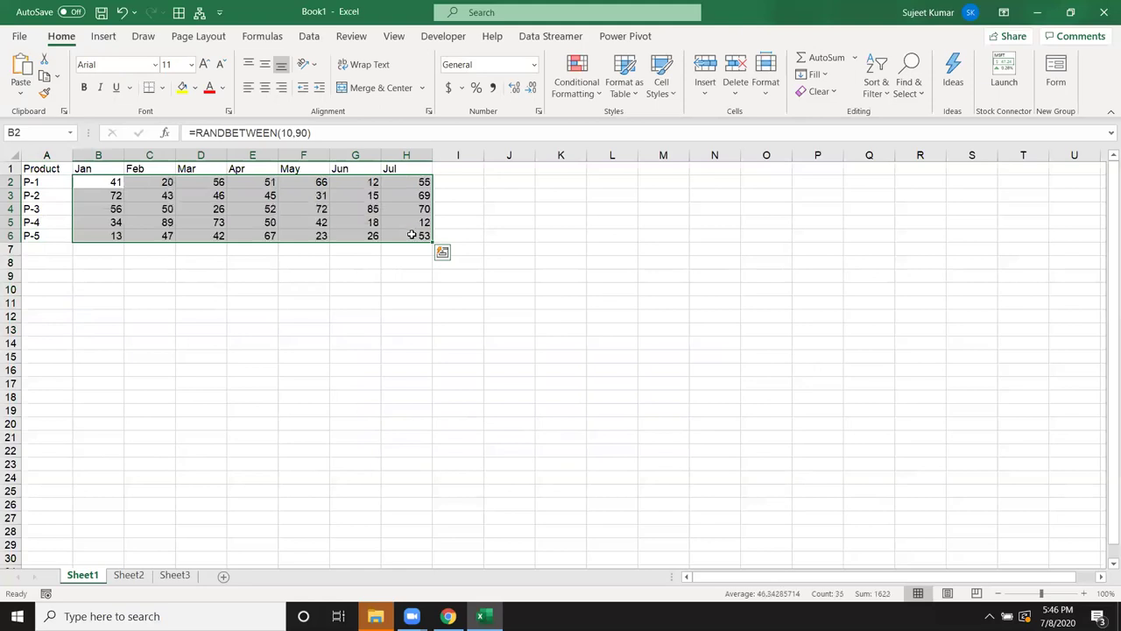
pyautogui.moveTo(42, 172); pyautogui.dragTo(408, 235)
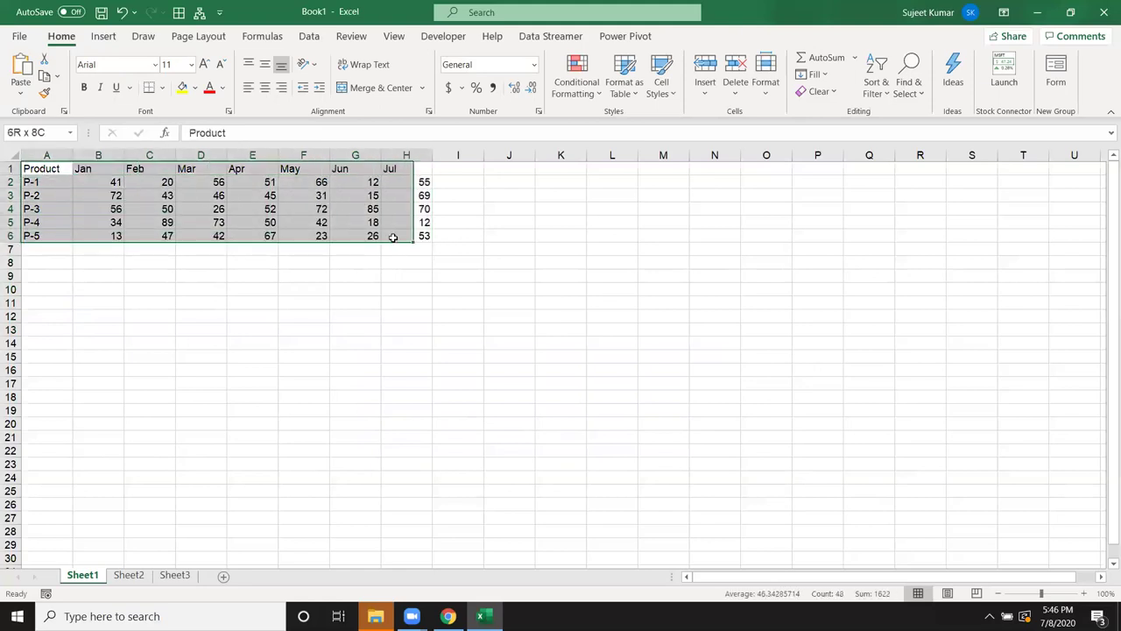
# - Insert a clustered column chart of P-1 to P-5 over Jan–Jul, enlarged and placed below the table
pyautogui.click(103, 36)
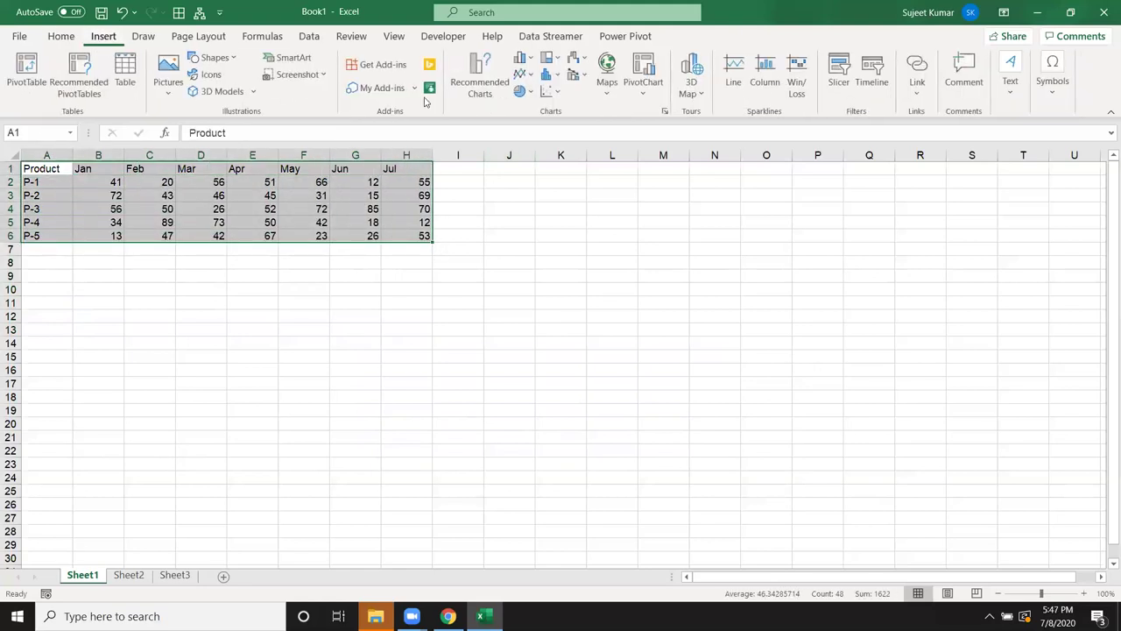
pyautogui.click(523, 58)
pyautogui.click(533, 109)
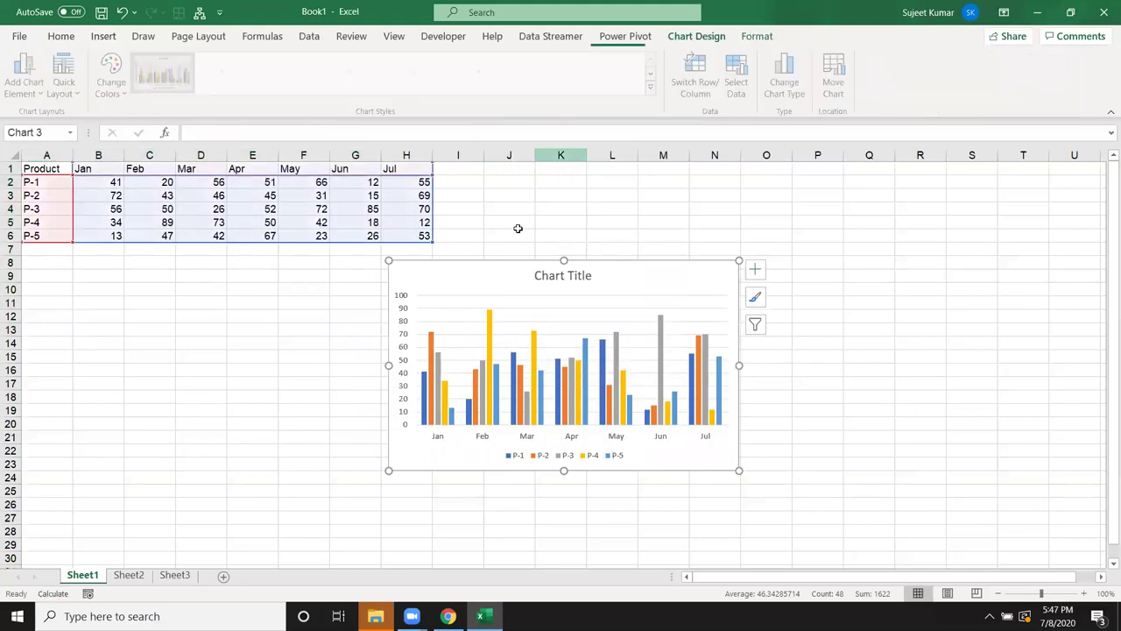
pyautogui.moveTo(389, 472); pyautogui.dragTo(132, 538)
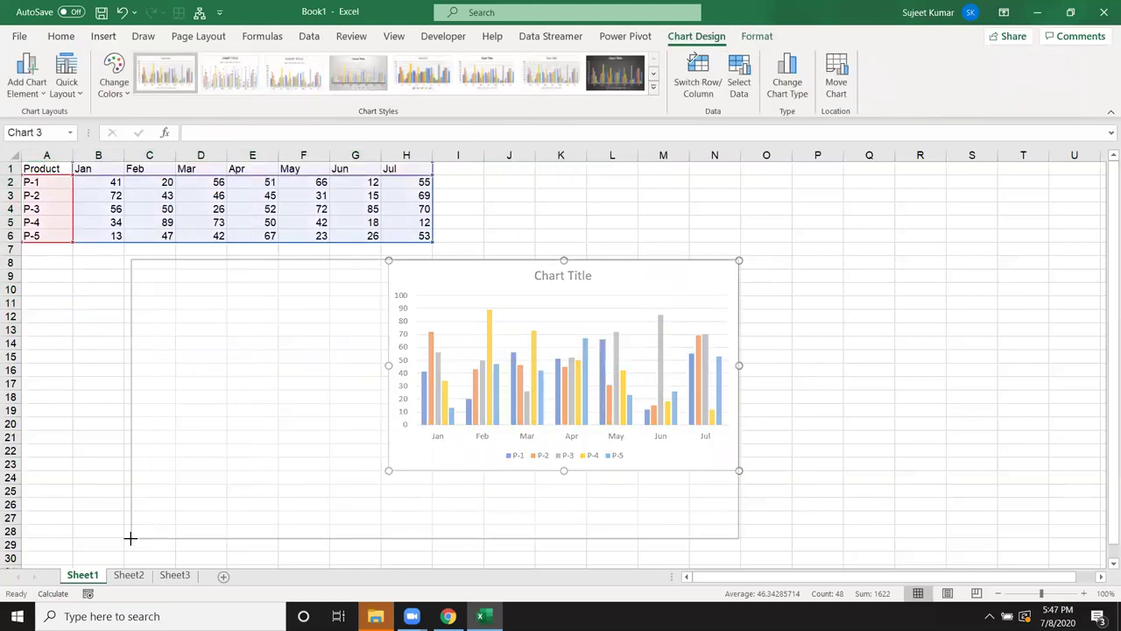
pyautogui.moveTo(738, 539); pyautogui.dragTo(780, 549)
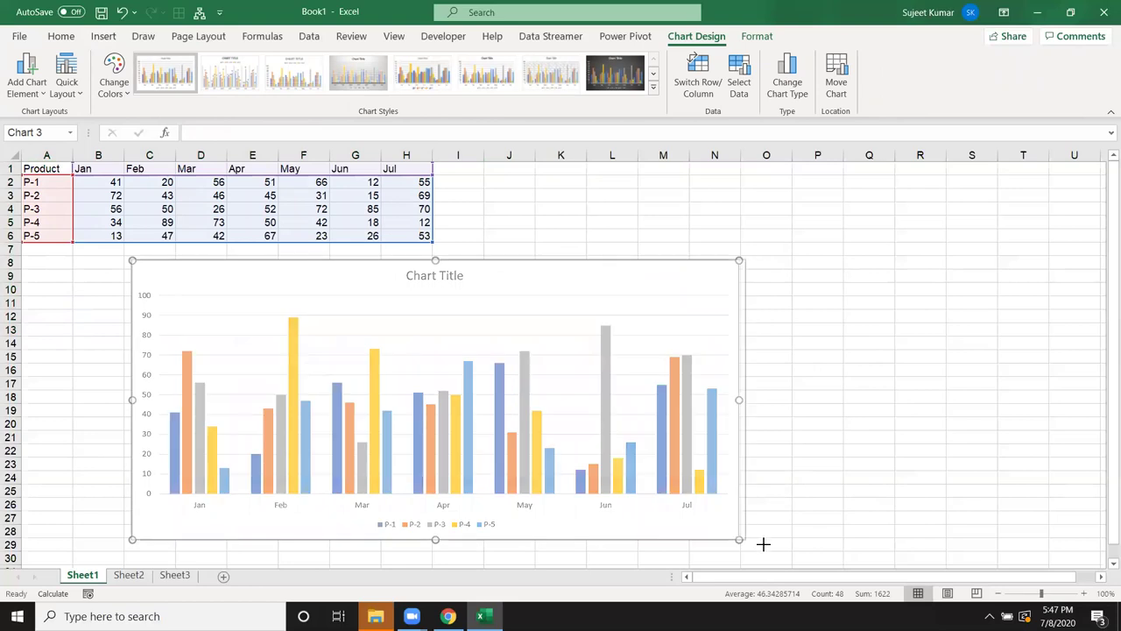
pyautogui.moveTo(594, 275); pyautogui.dragTo(719, 268)
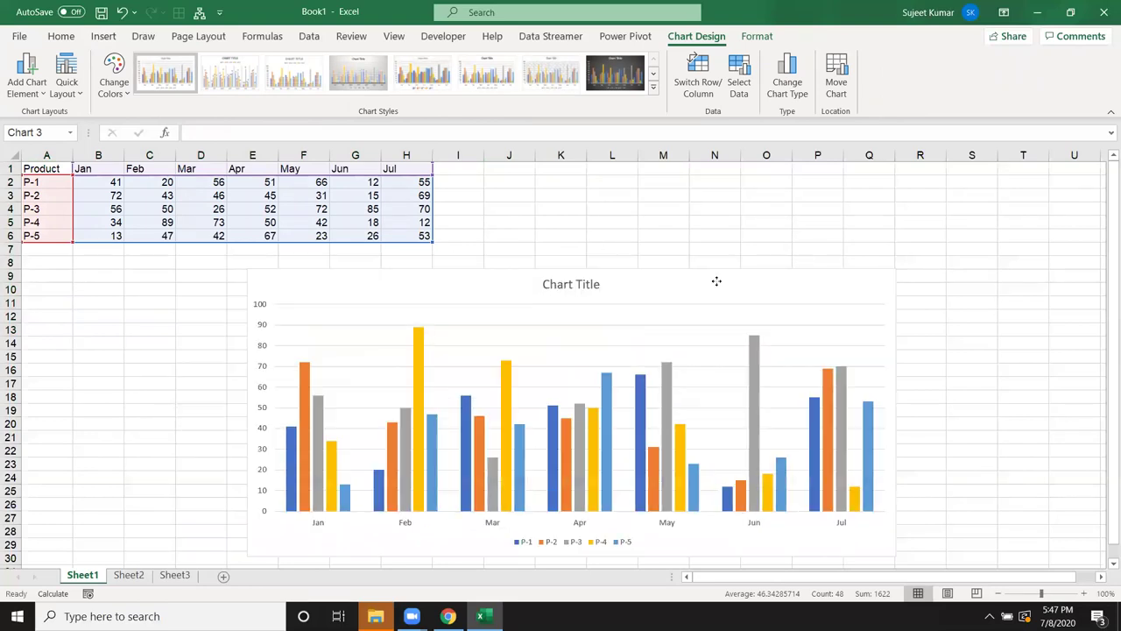
pyautogui.click(153, 186)
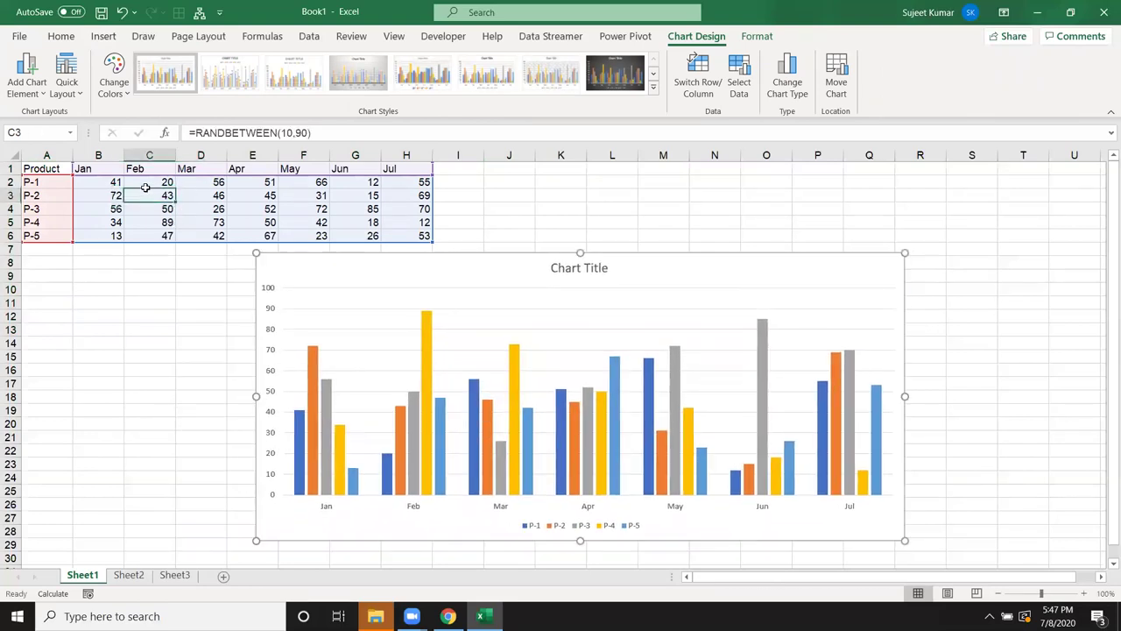
pyautogui.click(97, 180)
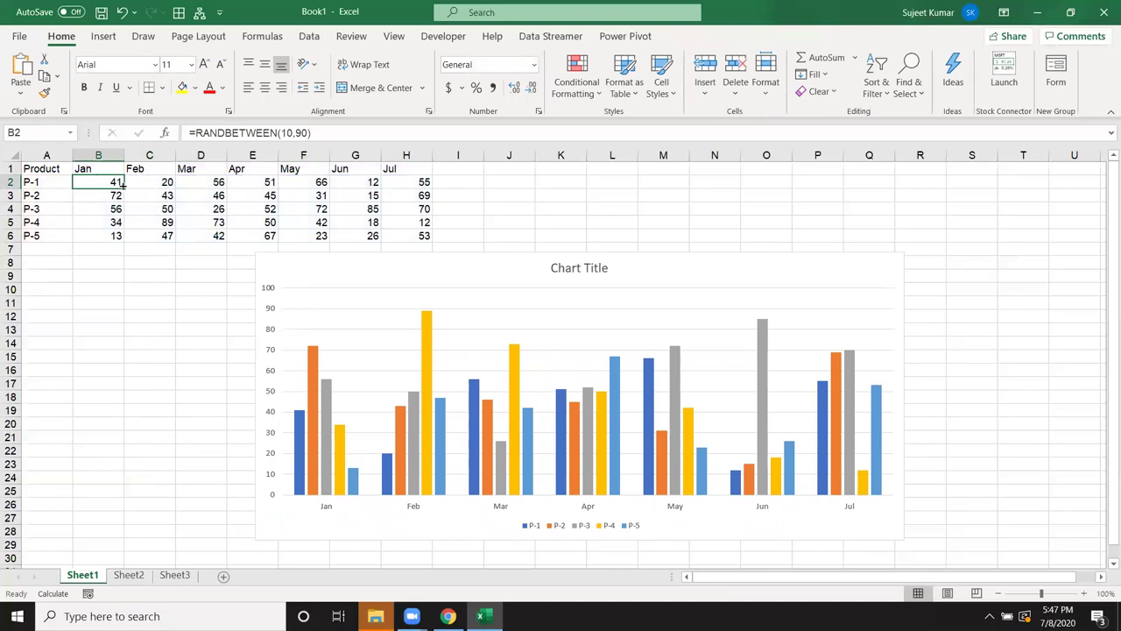
# - Copy B2's RANDBETWEEN formula across the row to regenerate the sales values and redraw the column chart
pyautogui.moveTo(123, 182)
pyautogui.mouseDown()
pyautogui.moveTo(391, 169)
pyautogui.moveTo(432, 195)
pyautogui.moveTo(410, 232)
pyautogui.mouseUp()
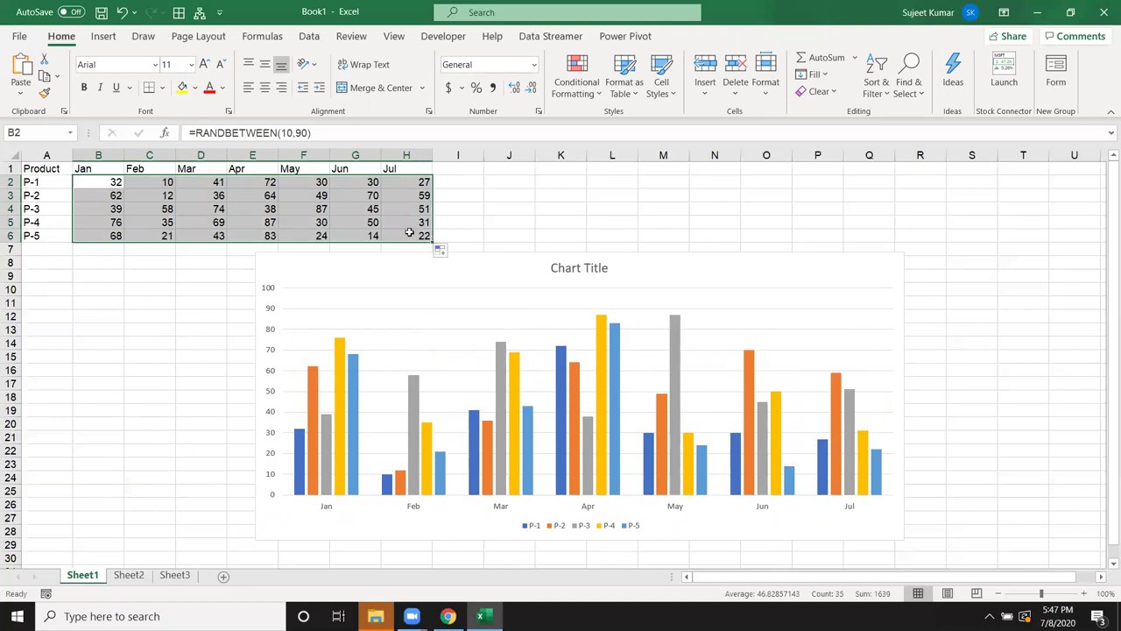
pyautogui.click(476, 269)
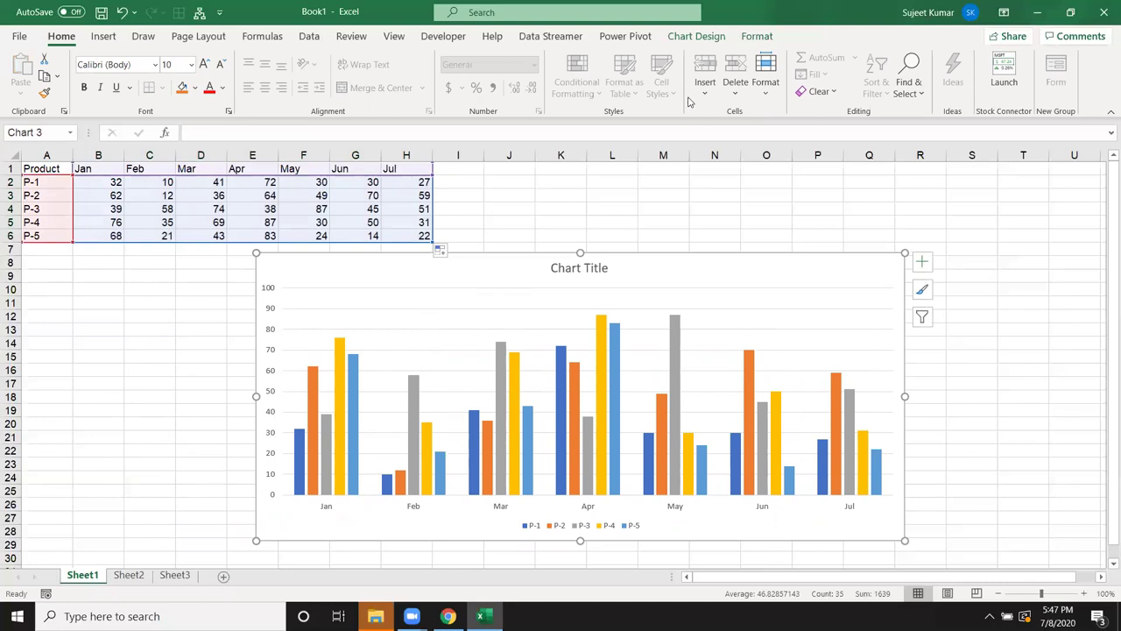
pyautogui.click(701, 35)
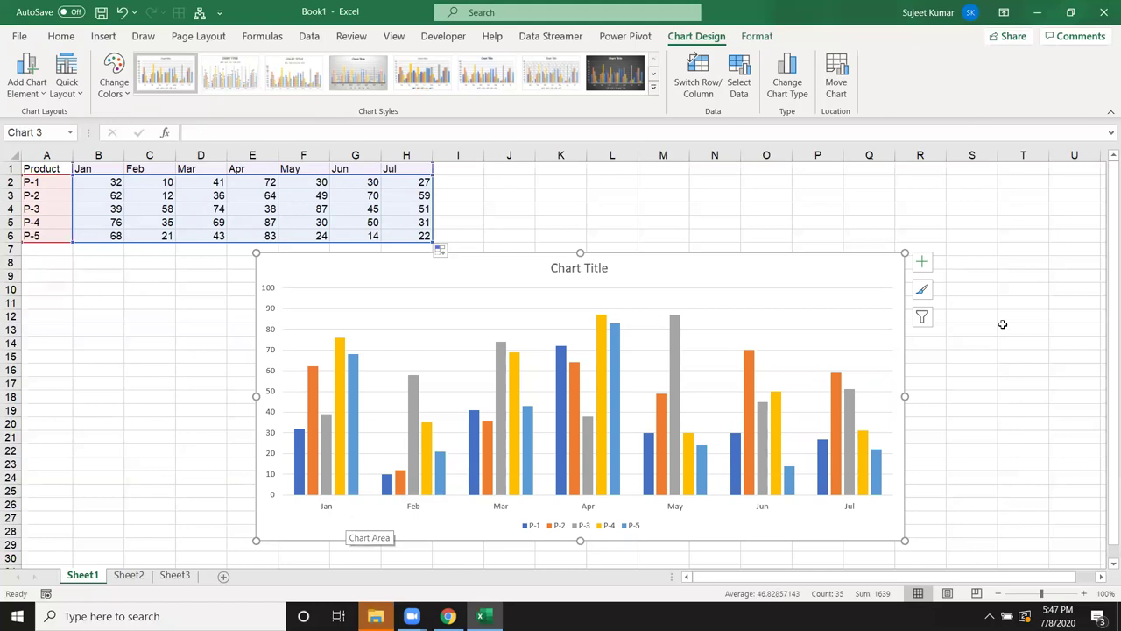
# - Preview the chart with rows and columns switched, then switch it back to products
pyautogui.click(699, 83)
pyautogui.click(701, 87)
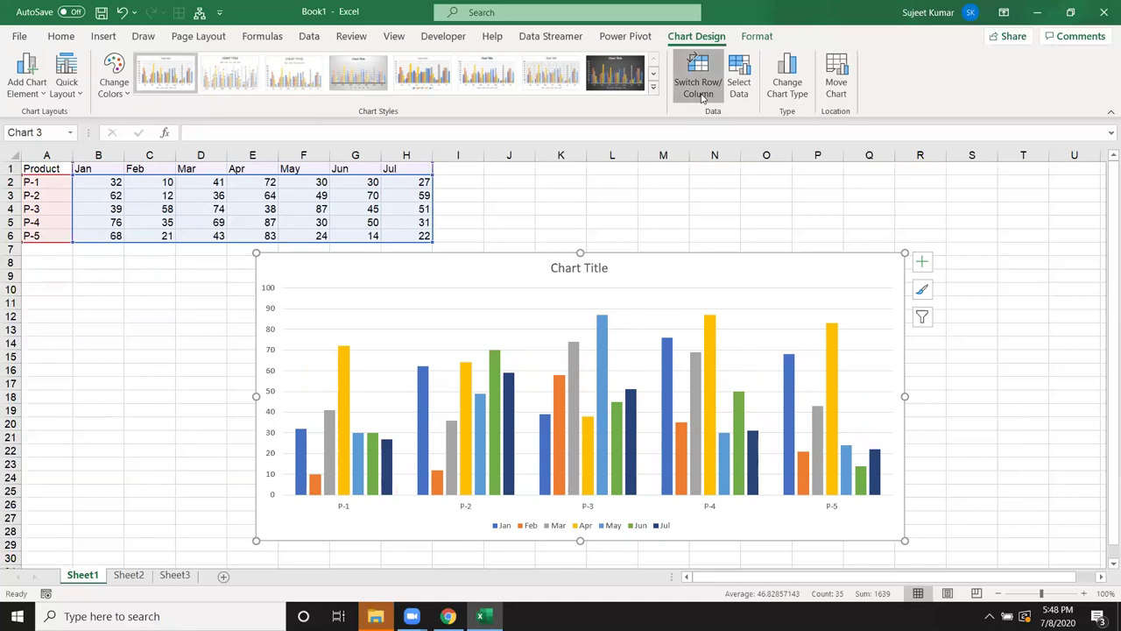
pyautogui.click(701, 88)
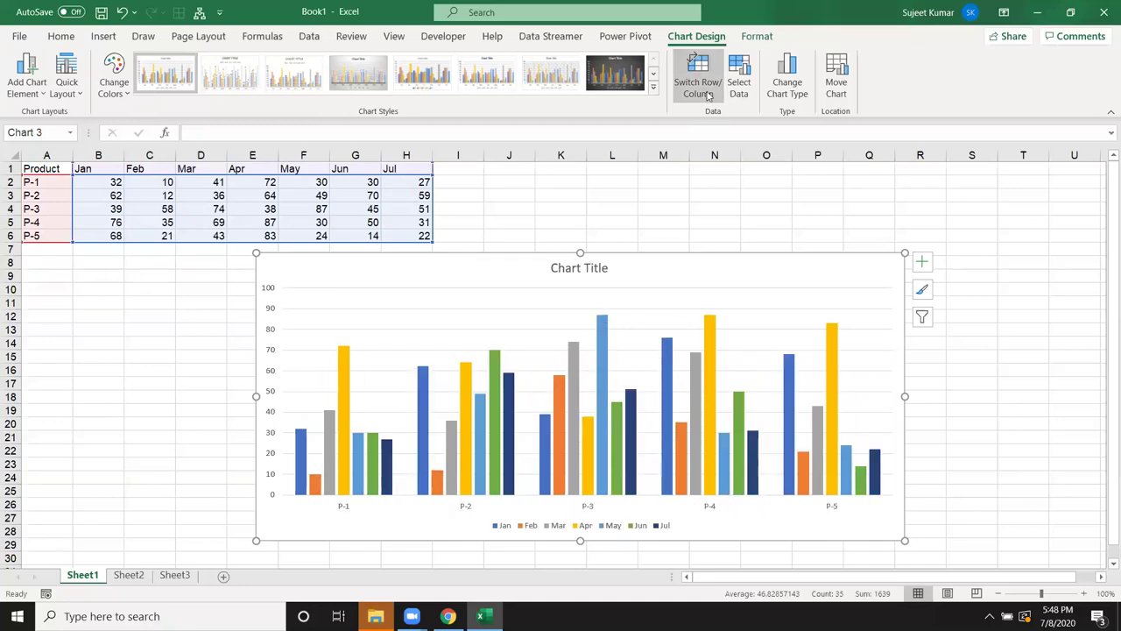
pyautogui.click(707, 93)
pyautogui.click(706, 93)
# - Select the whole clustered column chart and delete it
pyautogui.click(848, 289)
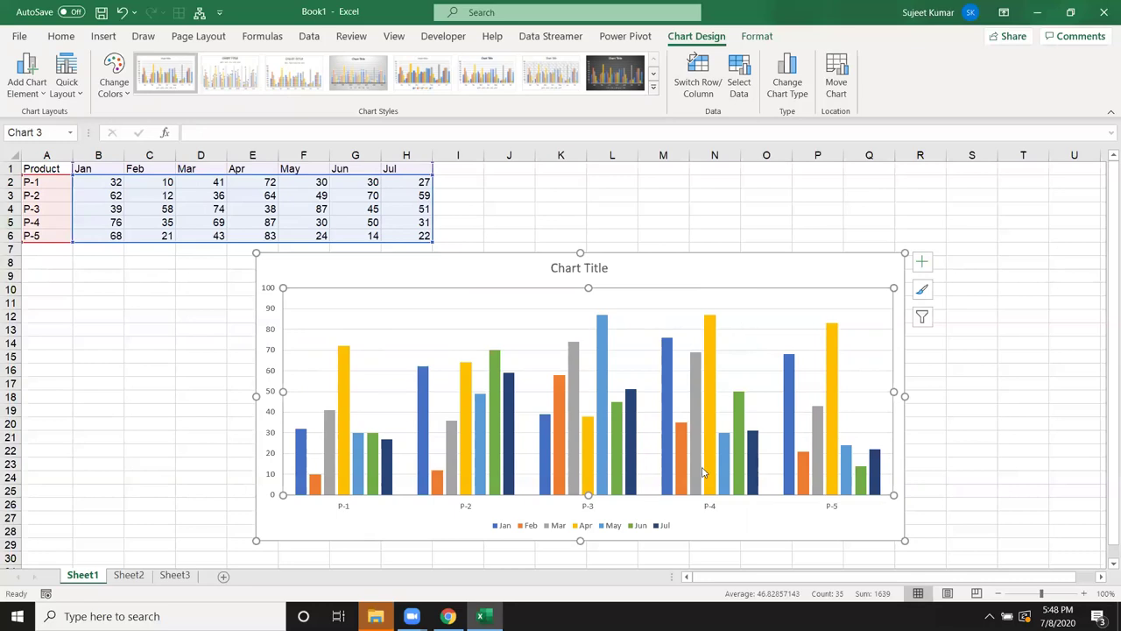
pyautogui.click(770, 259)
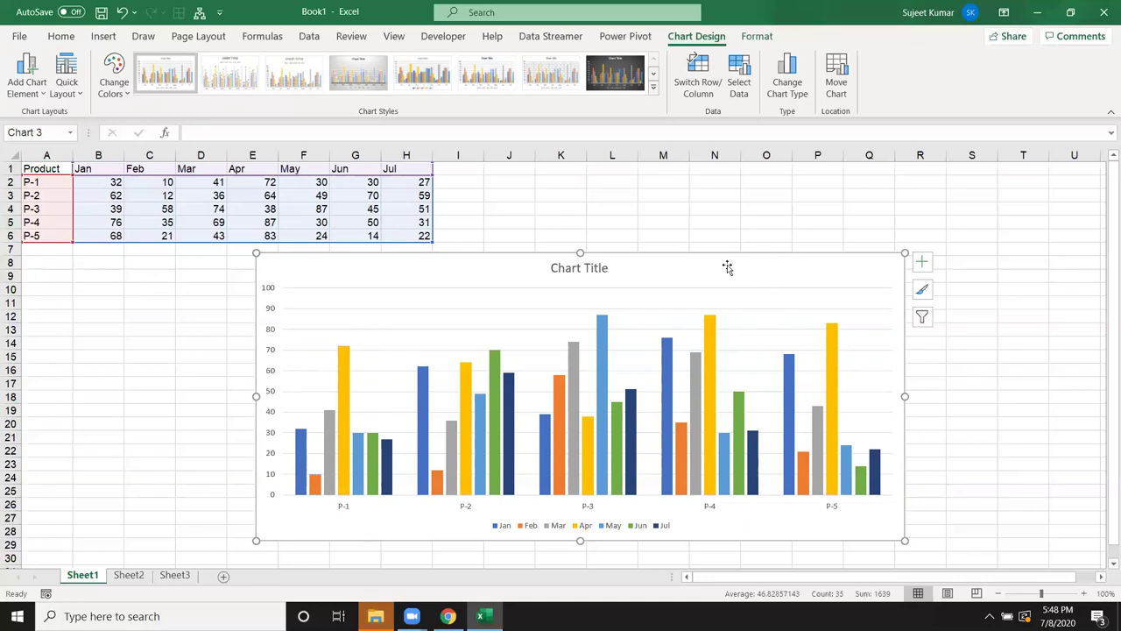
pyautogui.press('Delete')
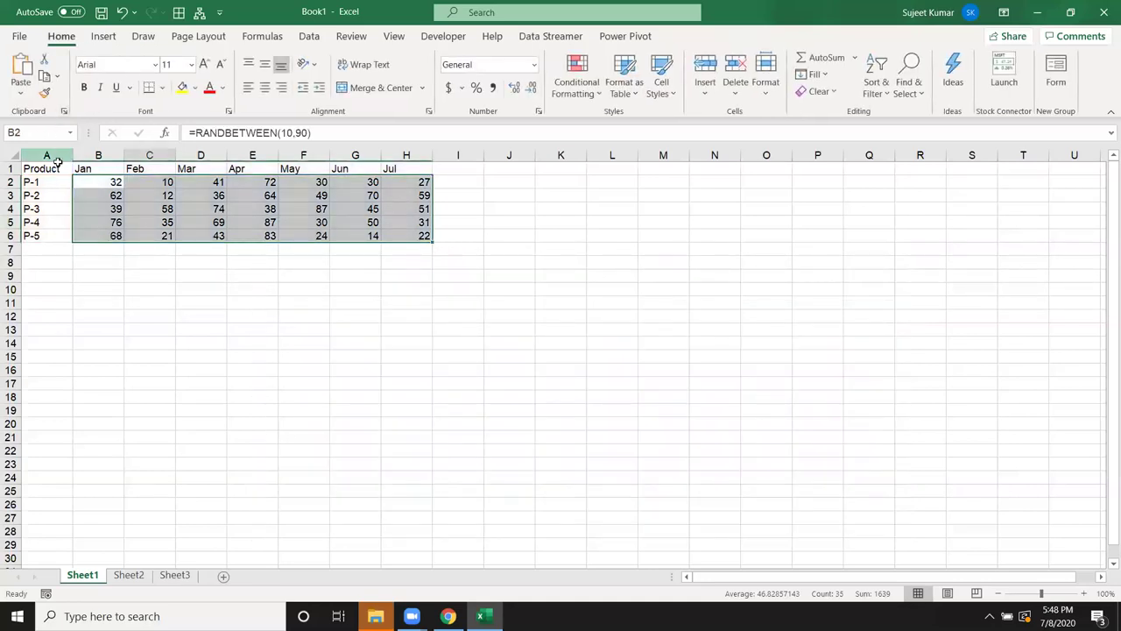
# - Insert a stacked column chart of A1:H6, move it below the table and enlarge it
pyautogui.moveTo(44, 169); pyautogui.dragTo(400, 233)
pyautogui.click(103, 36)
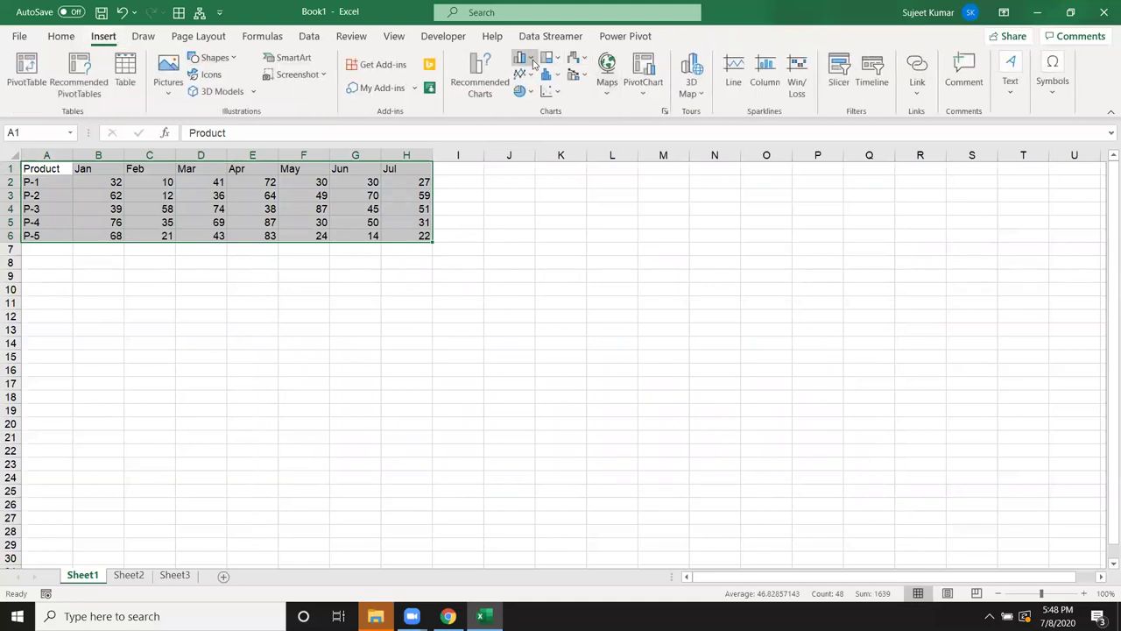
pyautogui.click(523, 58)
pyautogui.click(576, 117)
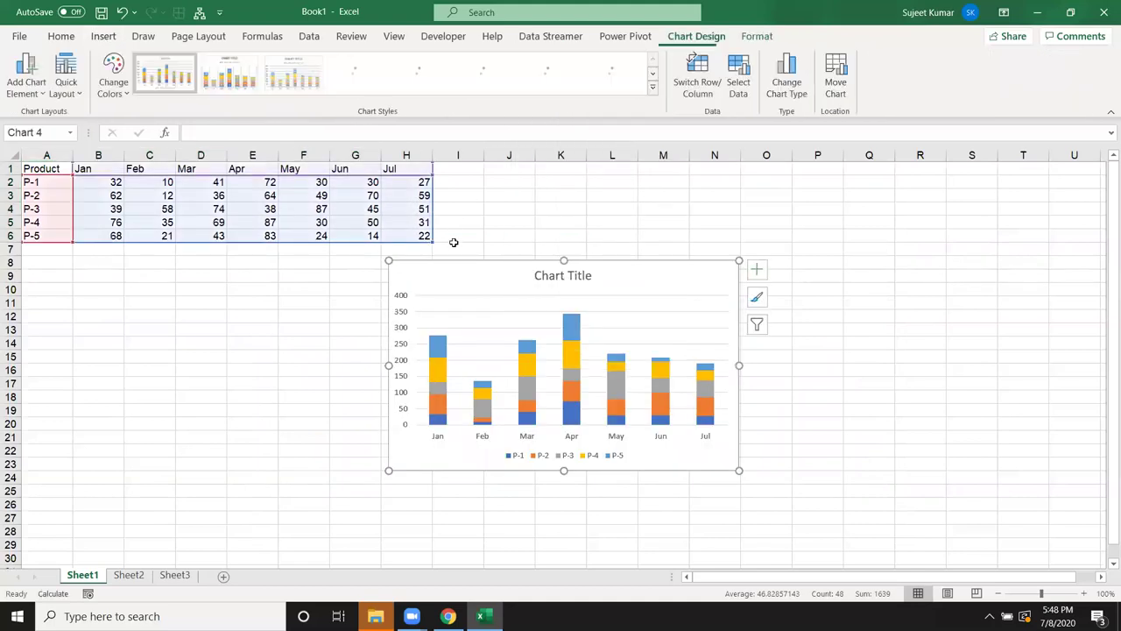
pyautogui.moveTo(389, 289); pyautogui.dragTo(105, 302)
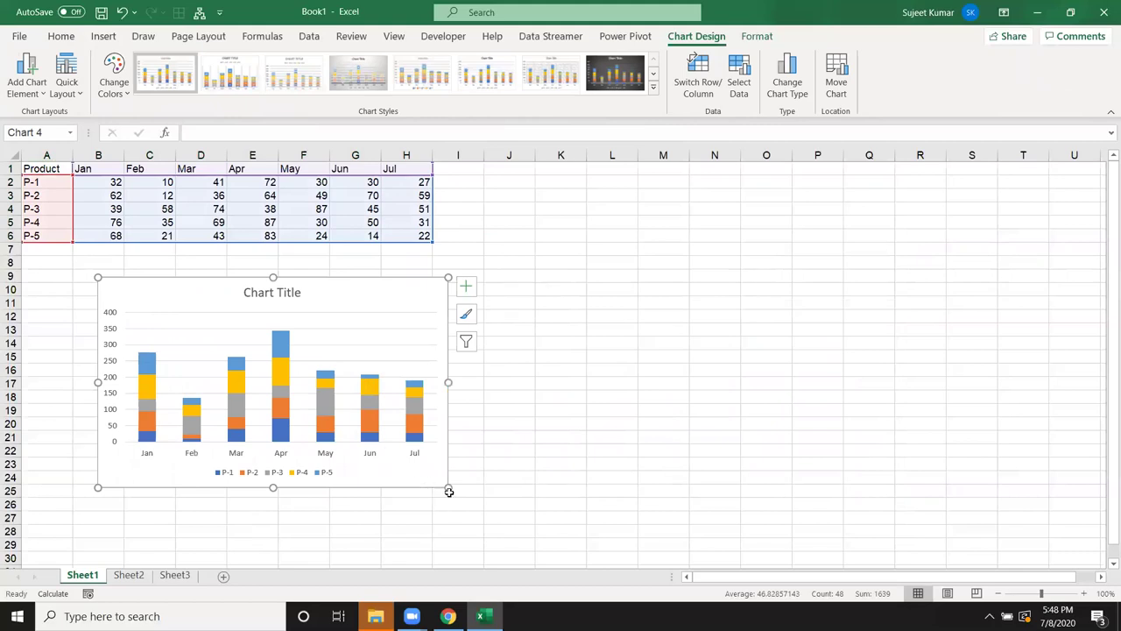
pyautogui.moveTo(449, 491); pyautogui.dragTo(693, 536)
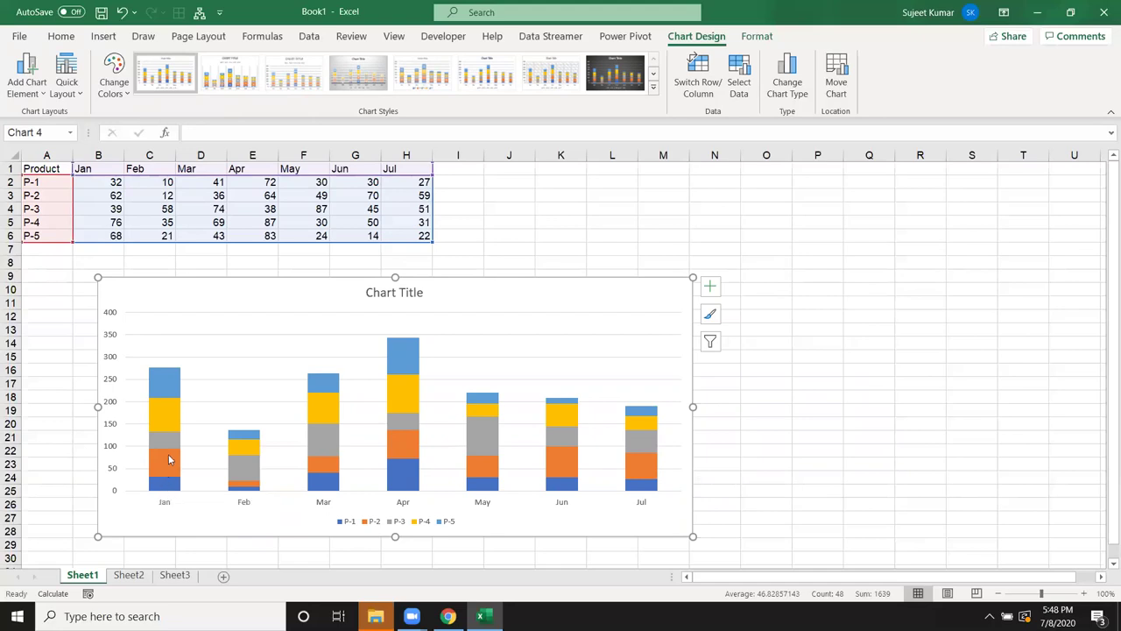
# - Delete the stacked chart and insert a 100% stacked column chart from A1:H6
pyautogui.press('Delete')
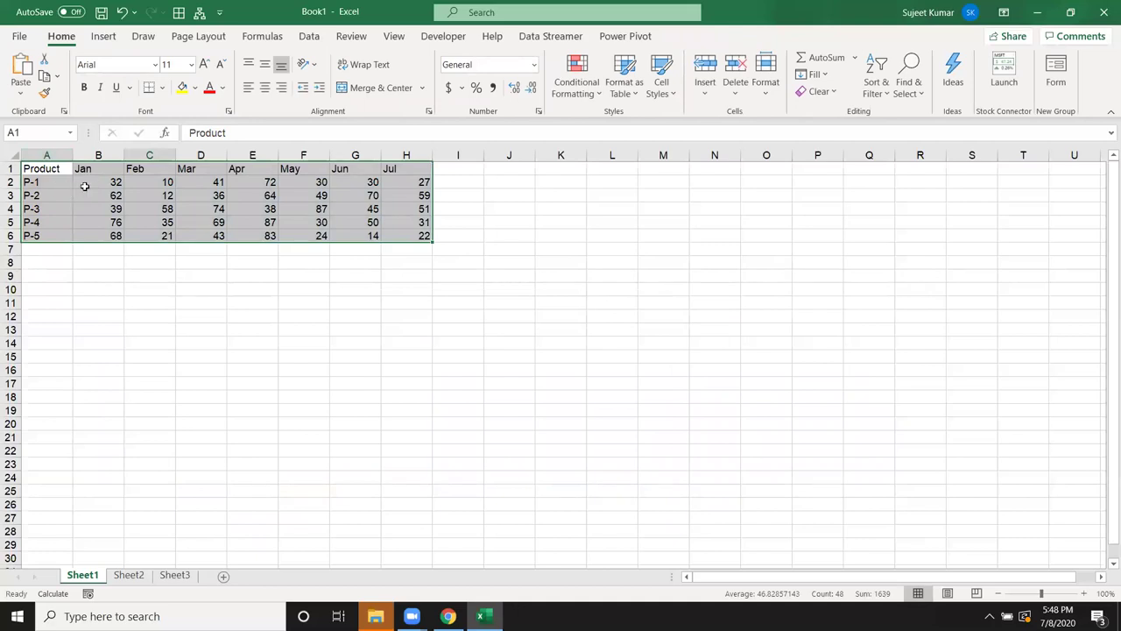
pyautogui.moveTo(82, 187); pyautogui.dragTo(87, 235)
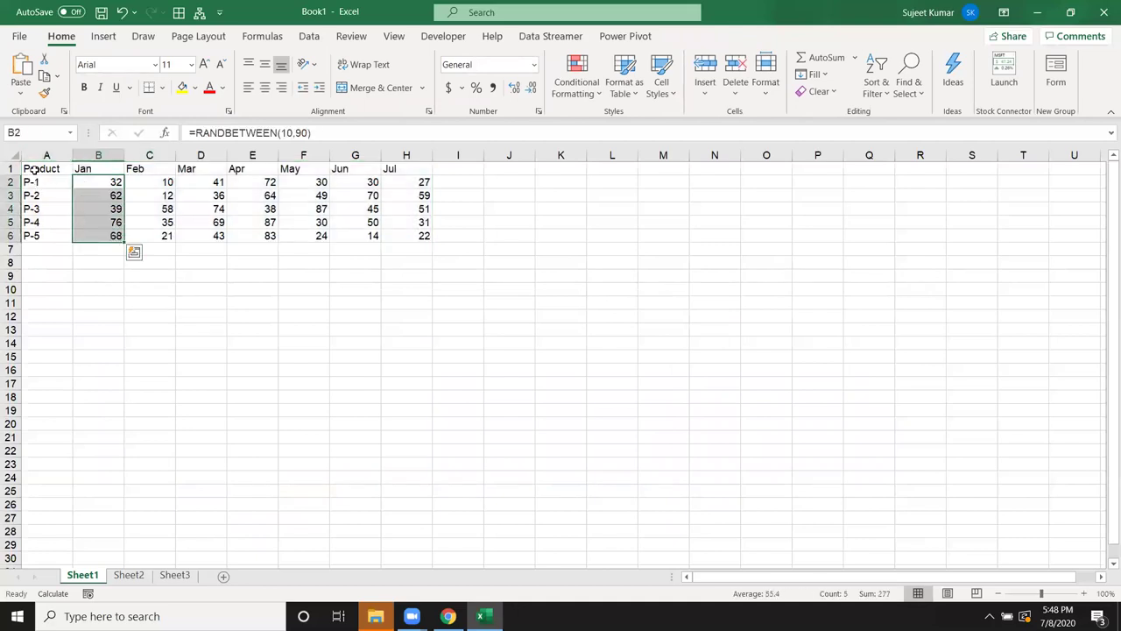
pyautogui.moveTo(35, 170); pyautogui.dragTo(417, 235)
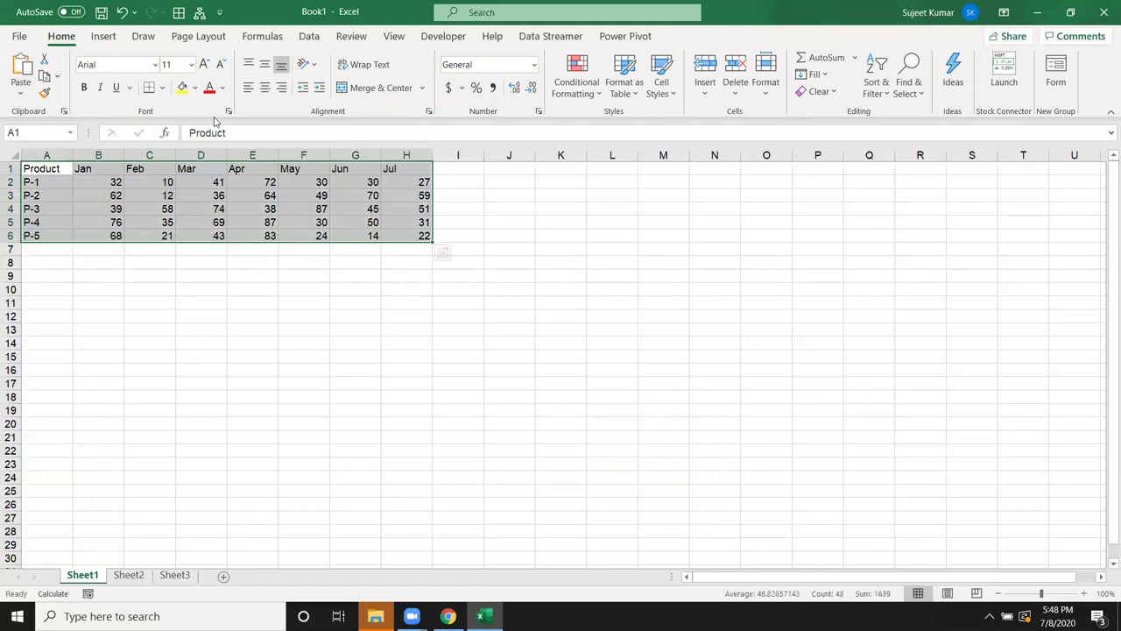
pyautogui.click(104, 36)
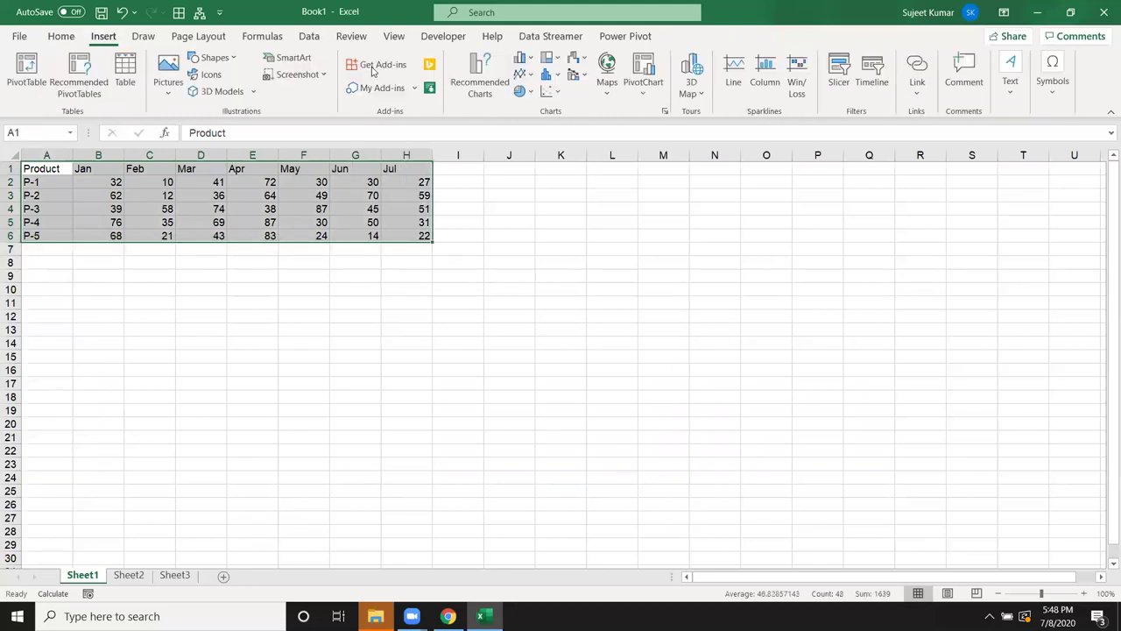
pyautogui.click(531, 59)
pyautogui.click(617, 112)
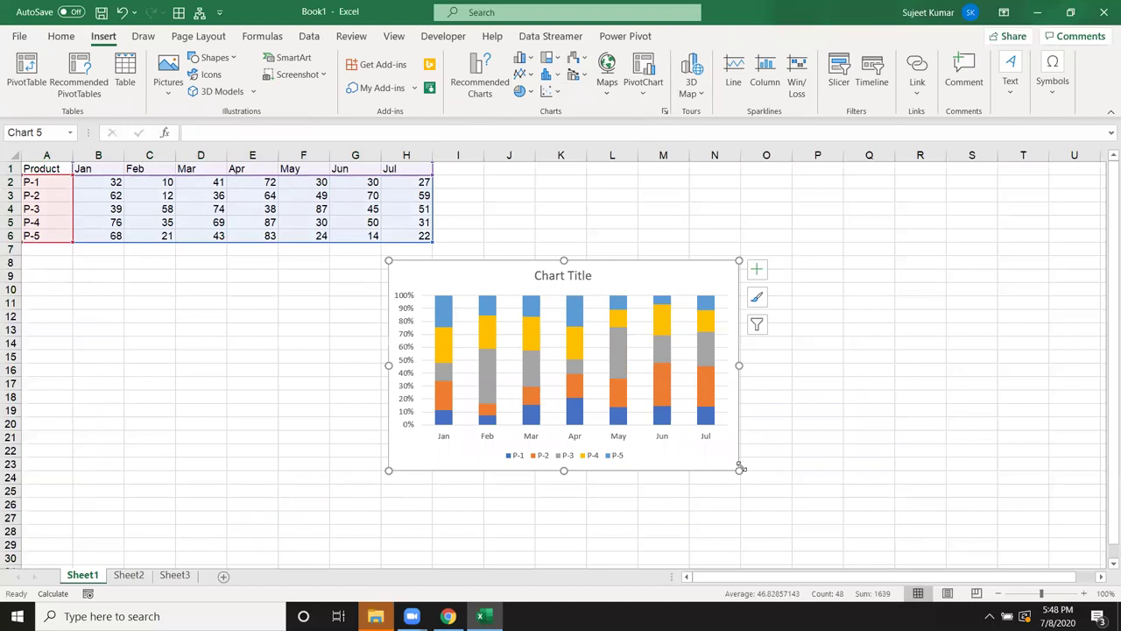
# - Enlarge the 100% stacked column chart and select its P-1 series
pyautogui.moveTo(741, 471); pyautogui.dragTo(844, 524)
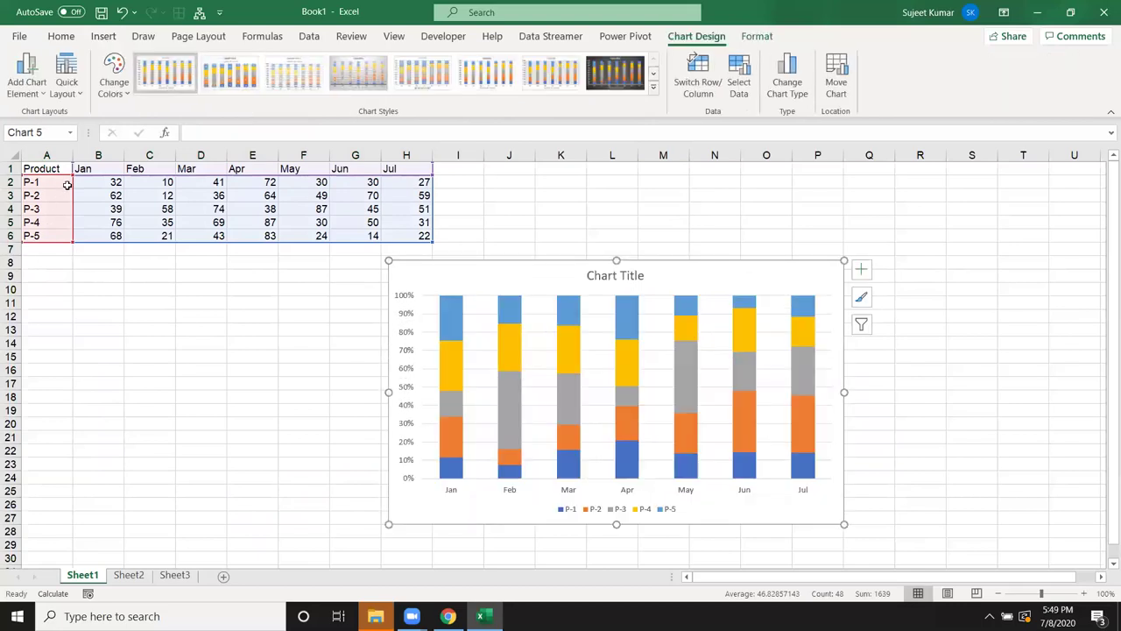
pyautogui.moveTo(456, 477)
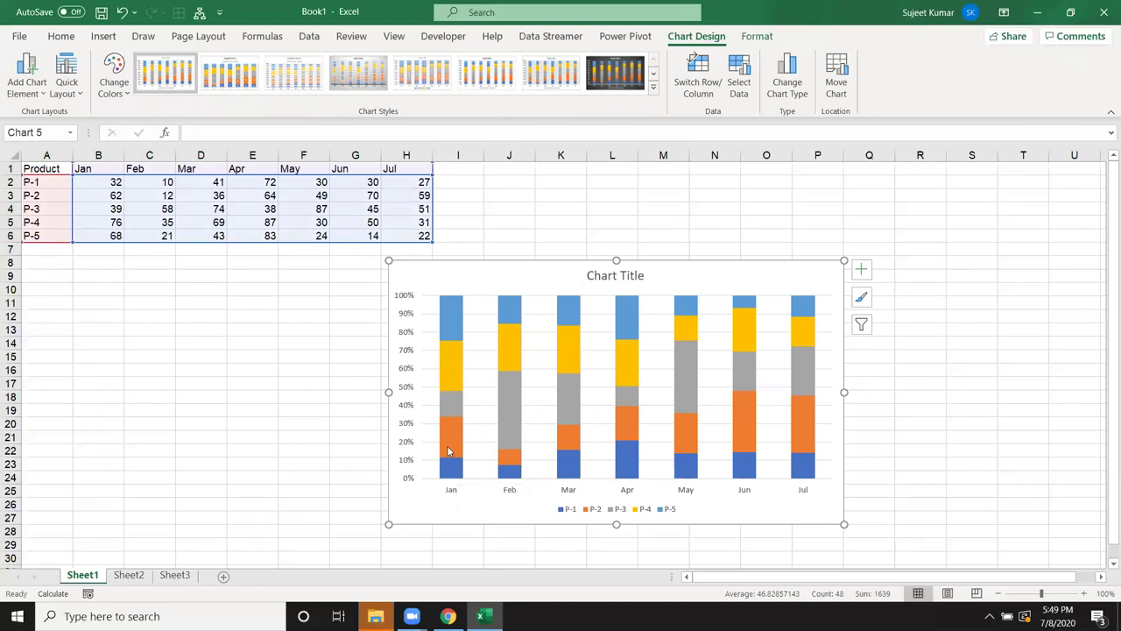
pyautogui.moveTo(447, 452)
pyautogui.click(452, 475)
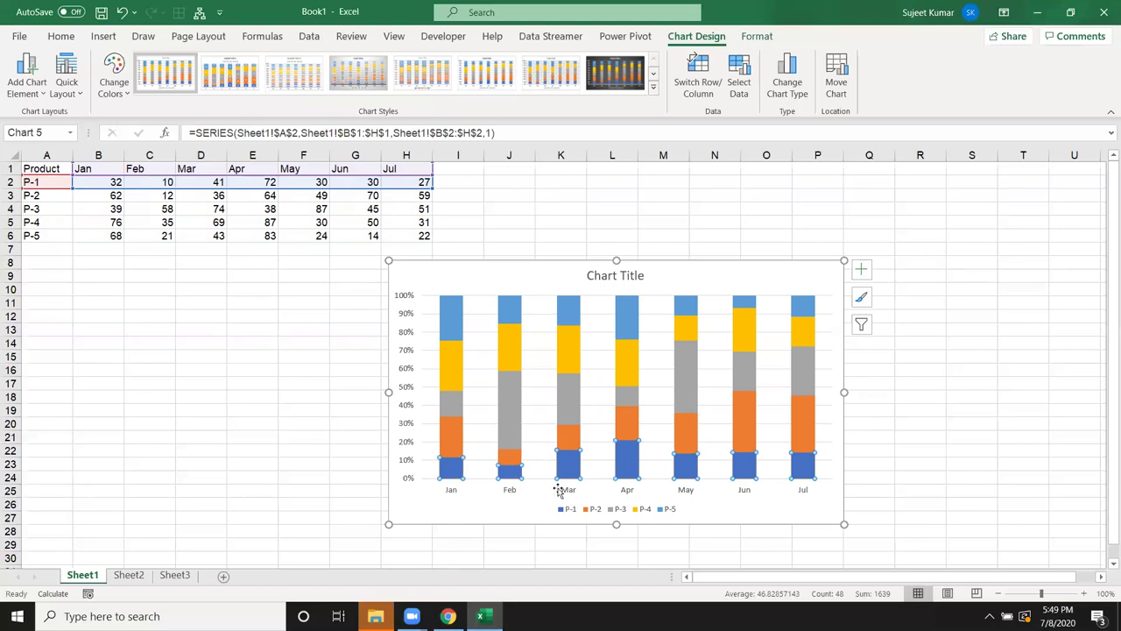
# - Add data labels to the blue P-1 series
pyautogui.click(861, 270)
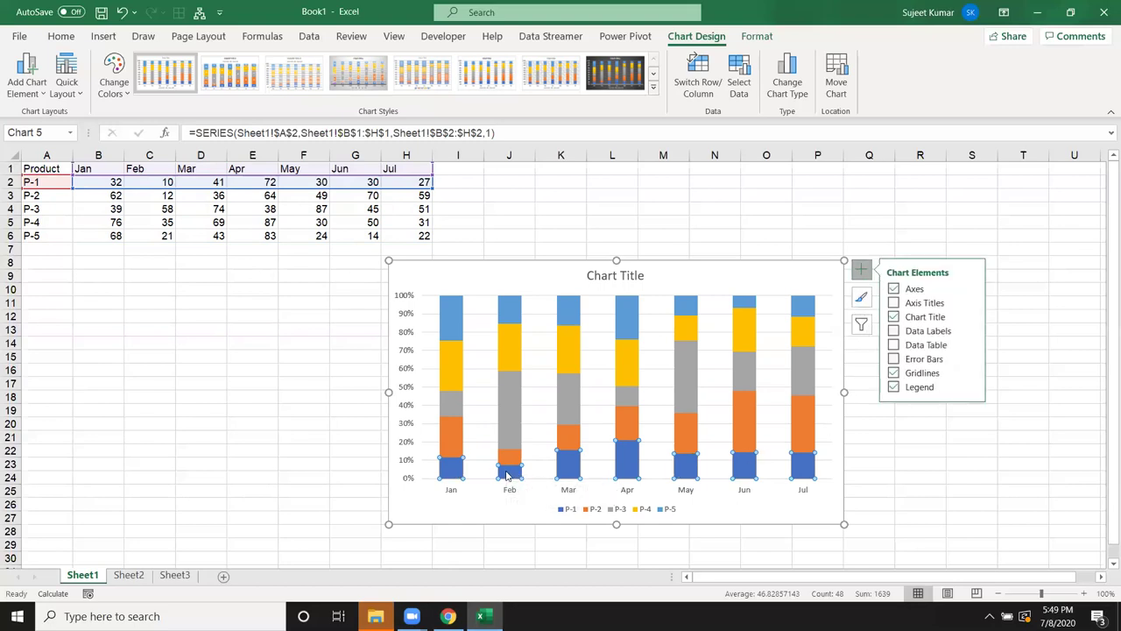
pyautogui.rightClick(506, 475)
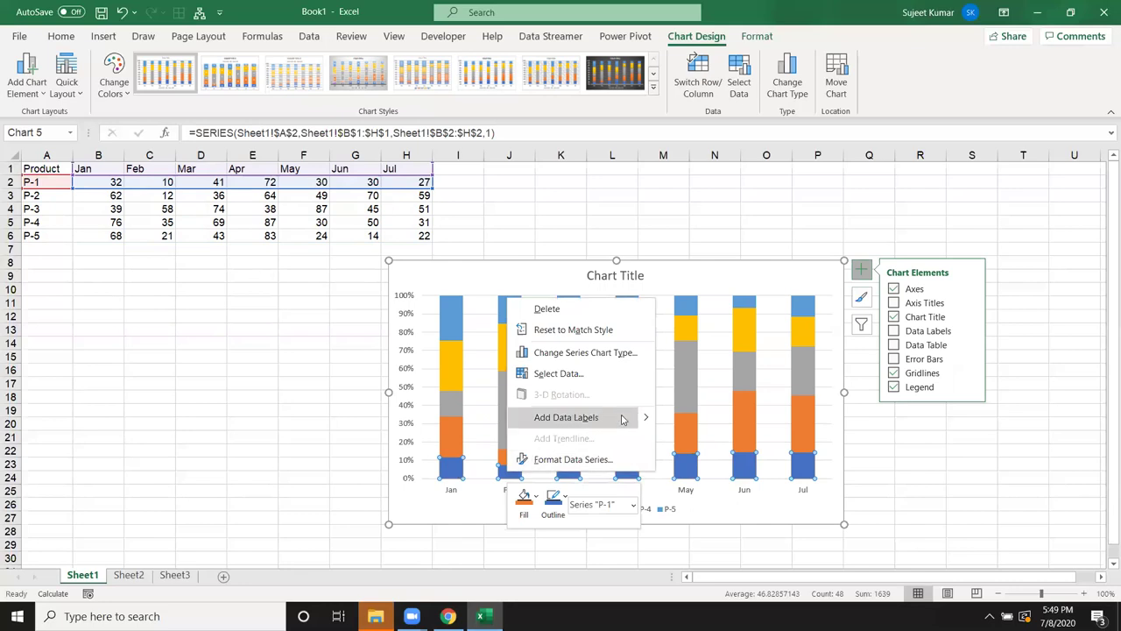
pyautogui.moveTo(654, 422)
pyautogui.click(676, 419)
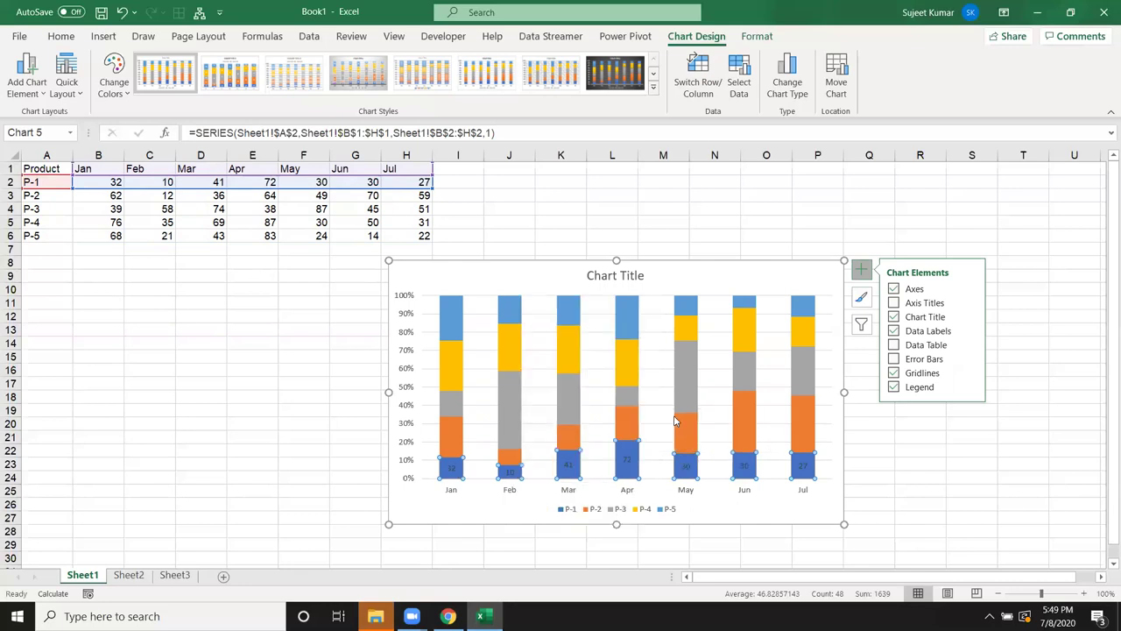
# - Format the P-1 data labels to show the series name instead of the value
pyautogui.click(452, 469)
pyautogui.rightClick(451, 469)
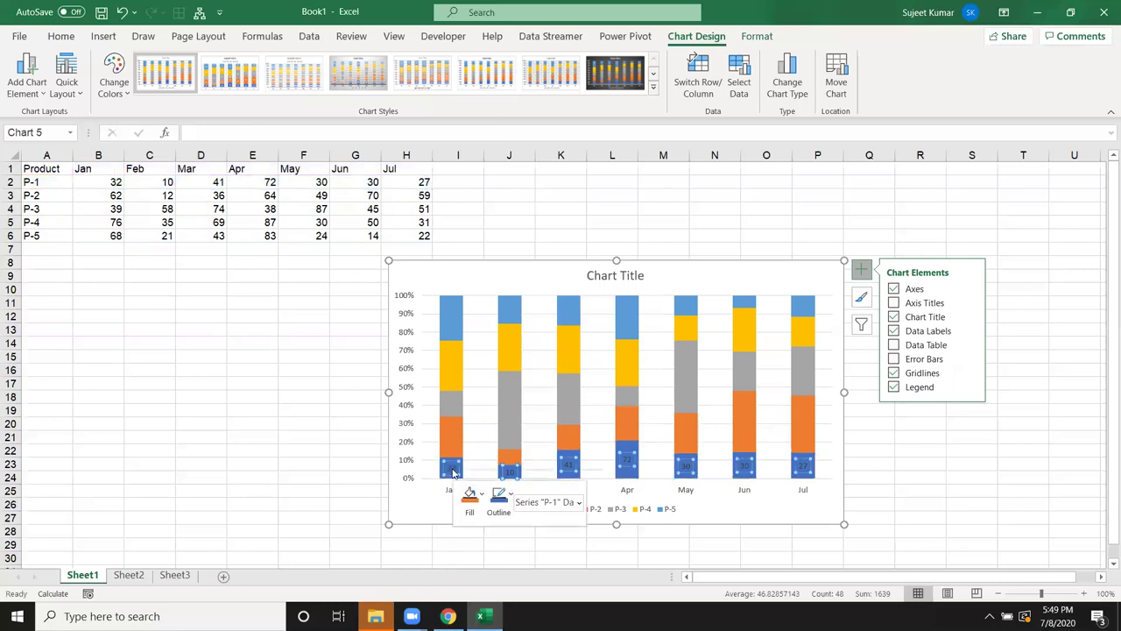
pyautogui.click(489, 457)
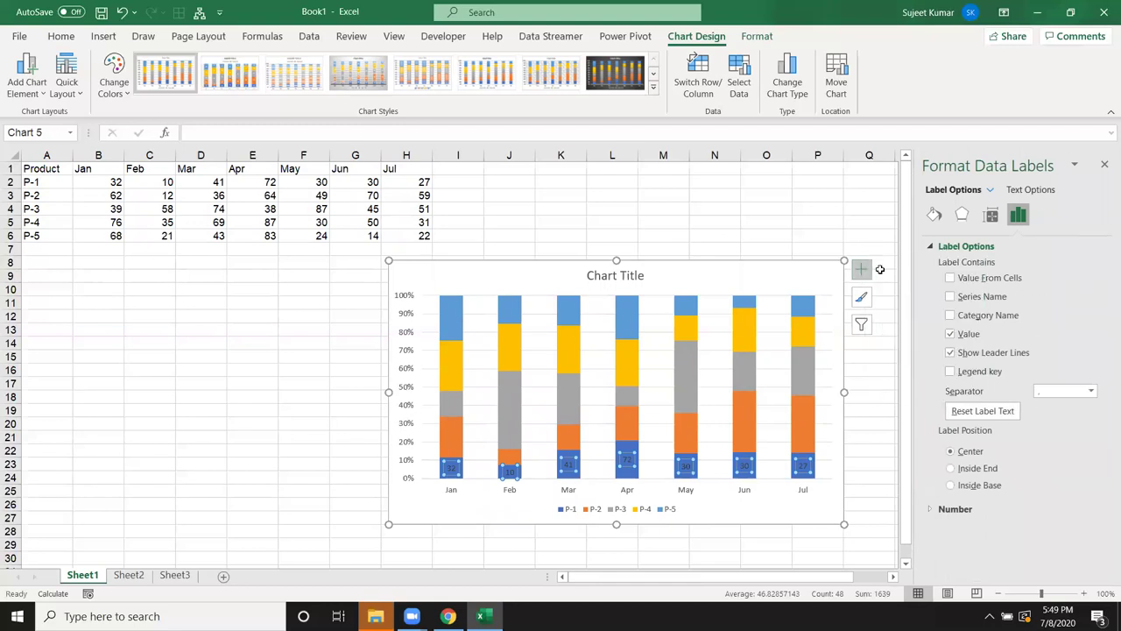
pyautogui.click(952, 334)
pyautogui.click(951, 315)
pyautogui.click(953, 317)
pyautogui.click(953, 298)
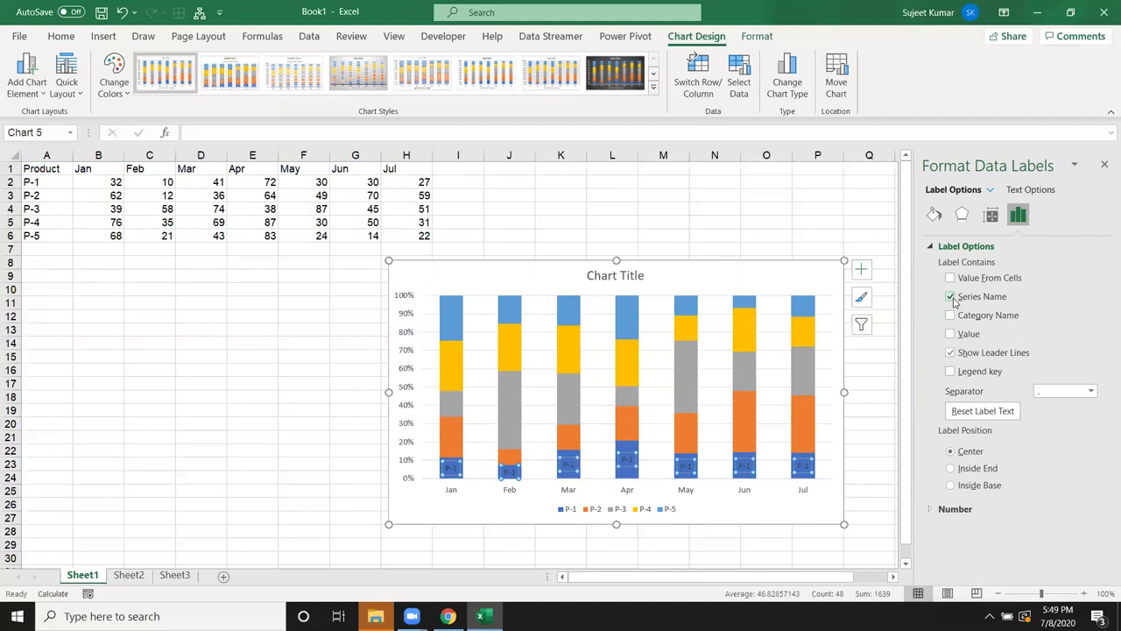
pyautogui.click(453, 443)
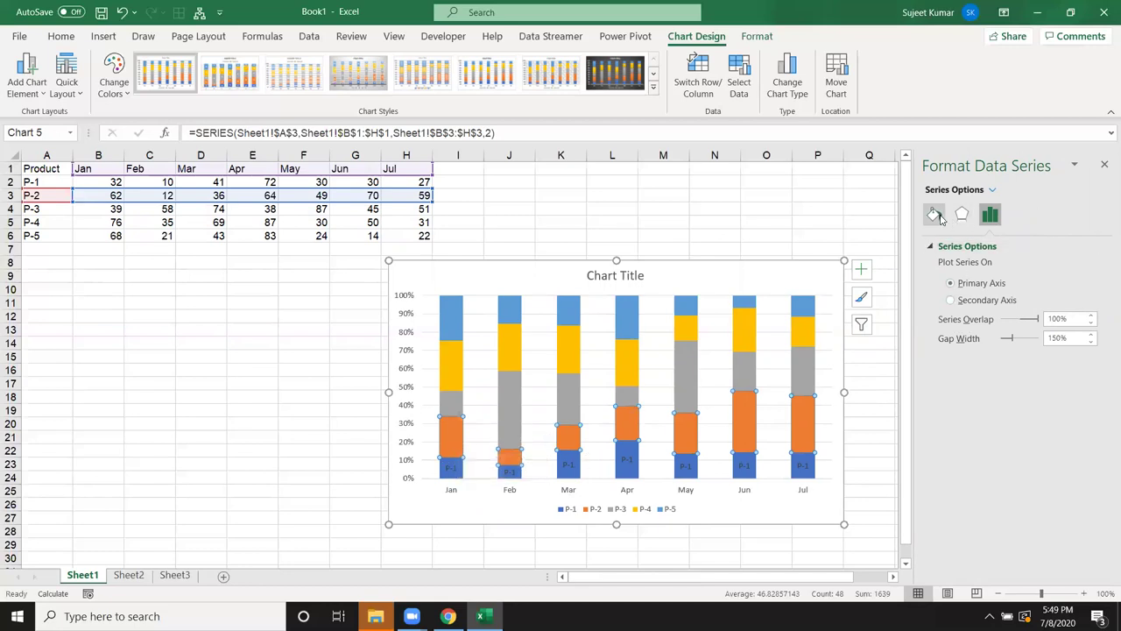
# - Add data labels to the orange P-2 series
pyautogui.click(936, 215)
pyautogui.rightClick(461, 437)
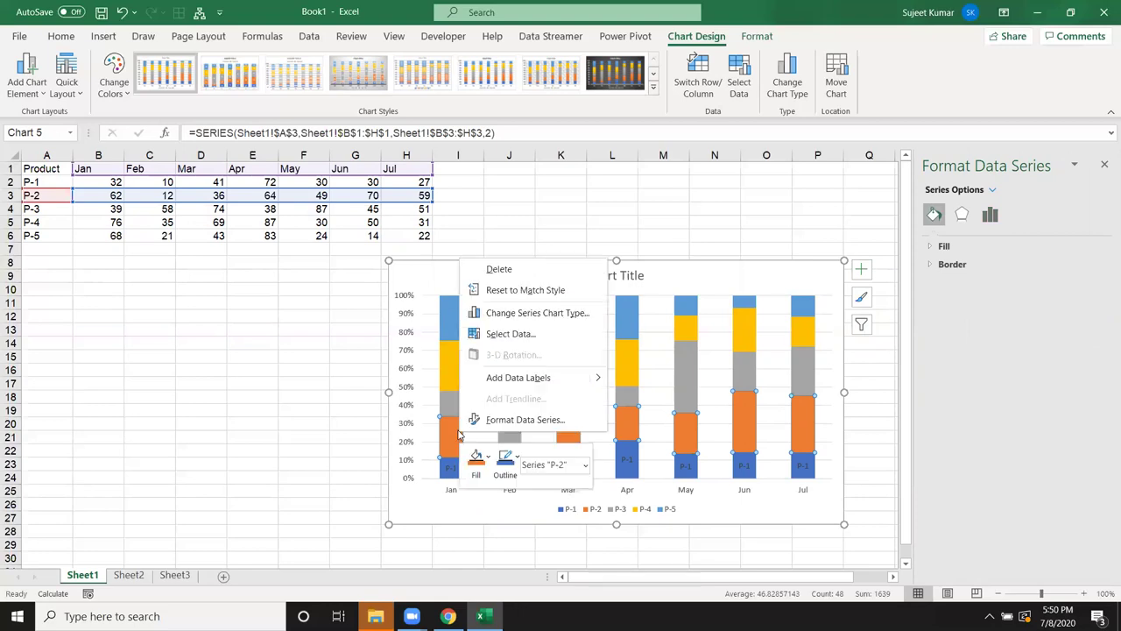
pyautogui.moveTo(601, 385)
pyautogui.click(636, 378)
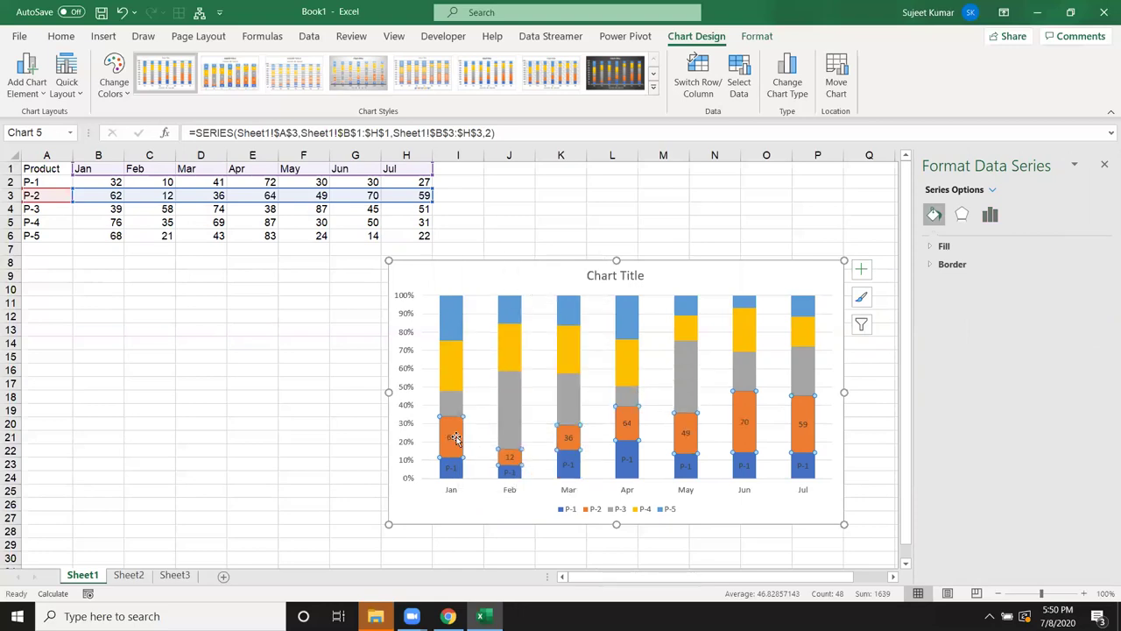
pyautogui.click(454, 436)
# - Keep the P-2 labels showing only values (62, 12, 36, 64, 49, 70, 59) after trying the series name
pyautogui.click(1018, 215)
pyautogui.click(950, 334)
pyautogui.click(951, 335)
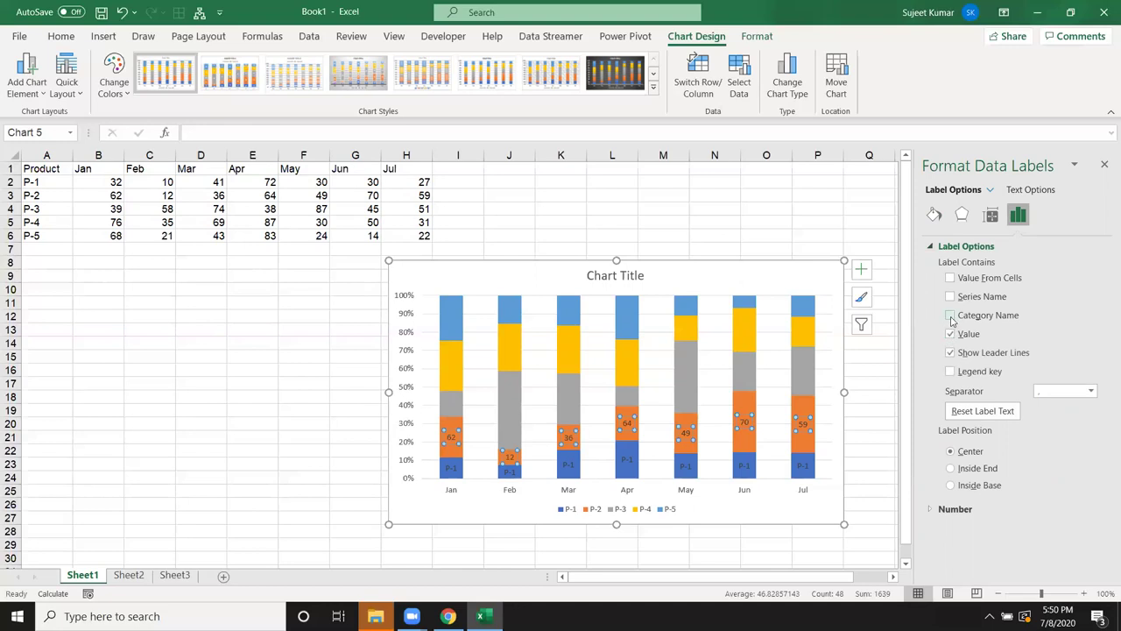
pyautogui.click(950, 297)
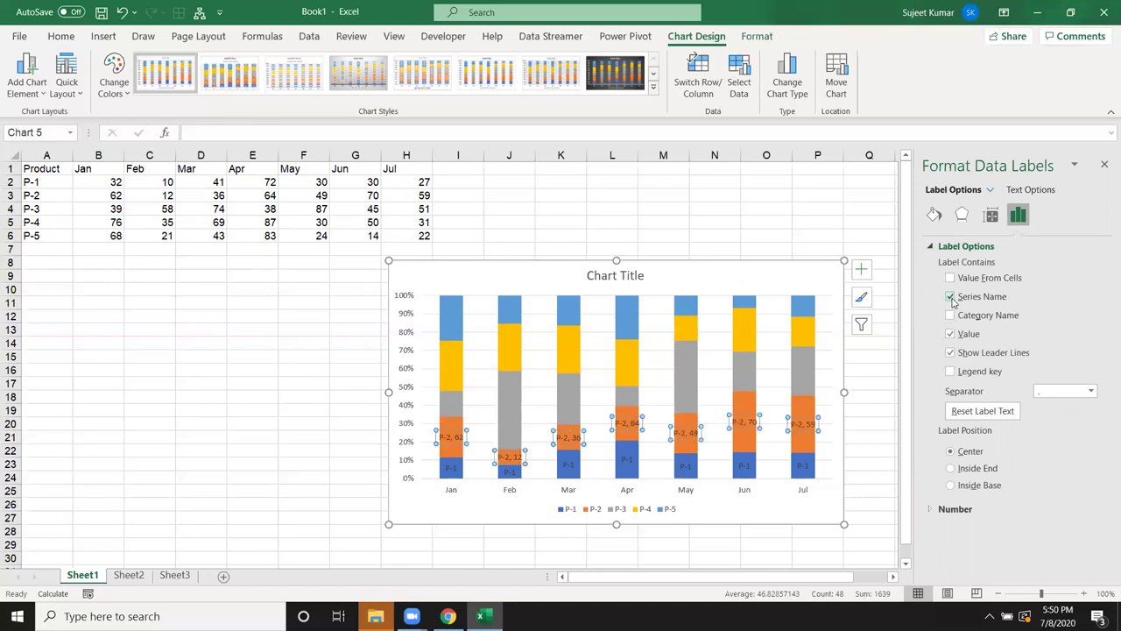
pyautogui.click(952, 297)
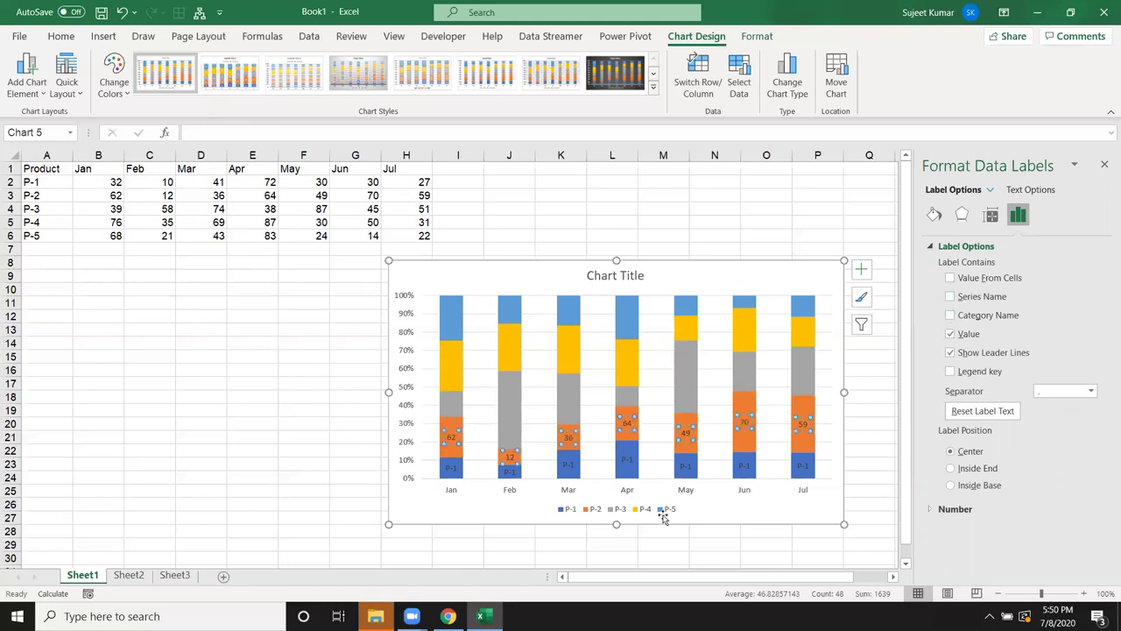
pyautogui.click(642, 530)
pyautogui.click(523, 289)
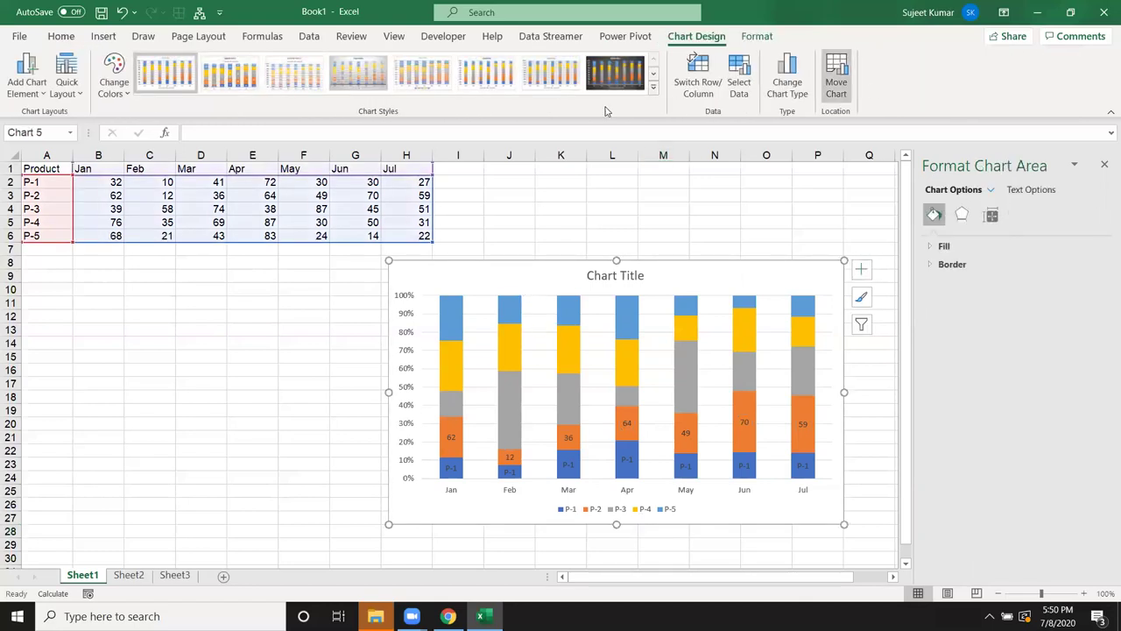
pyautogui.press('Delete')
pyautogui.moveTo(35, 181)
pyautogui.mouseDown()
pyautogui.moveTo(353, 181)
pyautogui.moveTo(408, 167)
pyautogui.mouseUp()
pyautogui.click(103, 37)
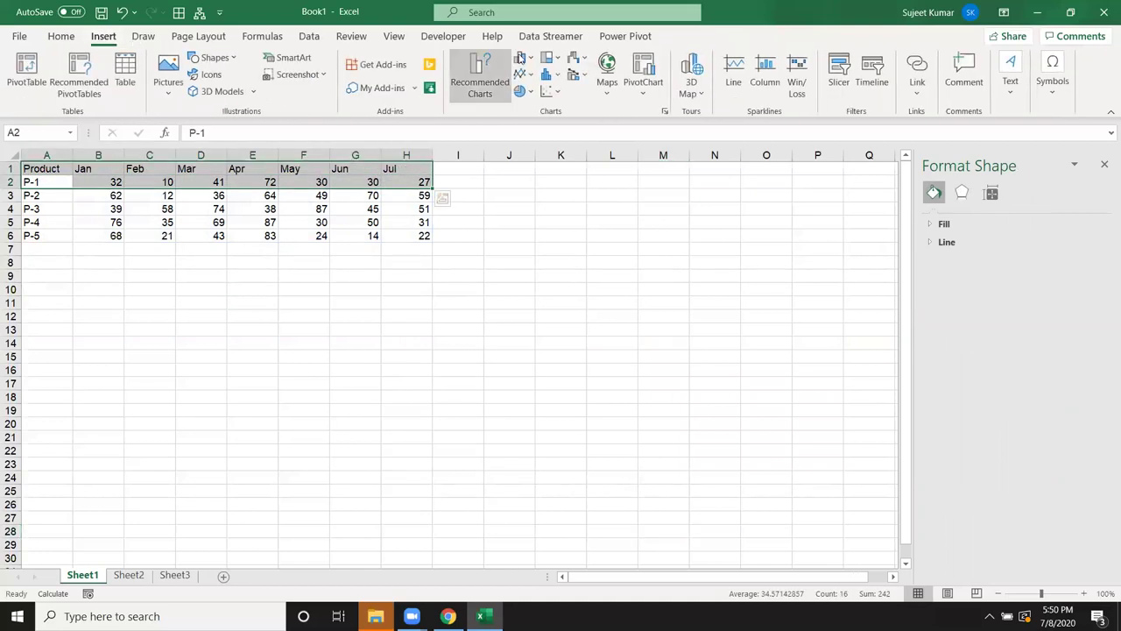
pyautogui.click(526, 59)
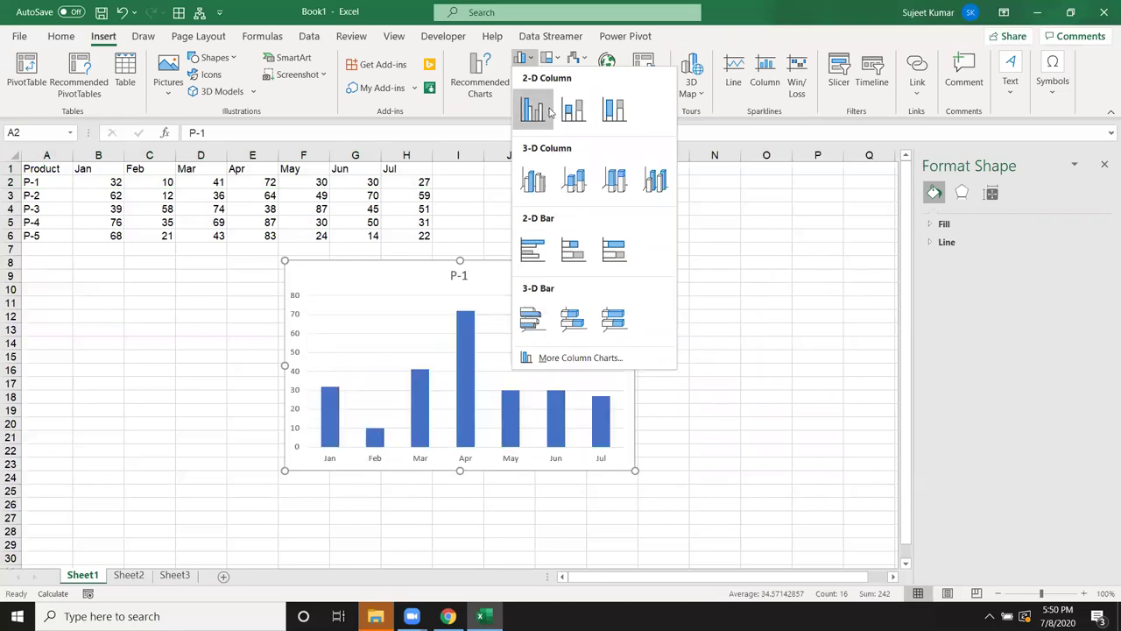
pyautogui.press('Escape')
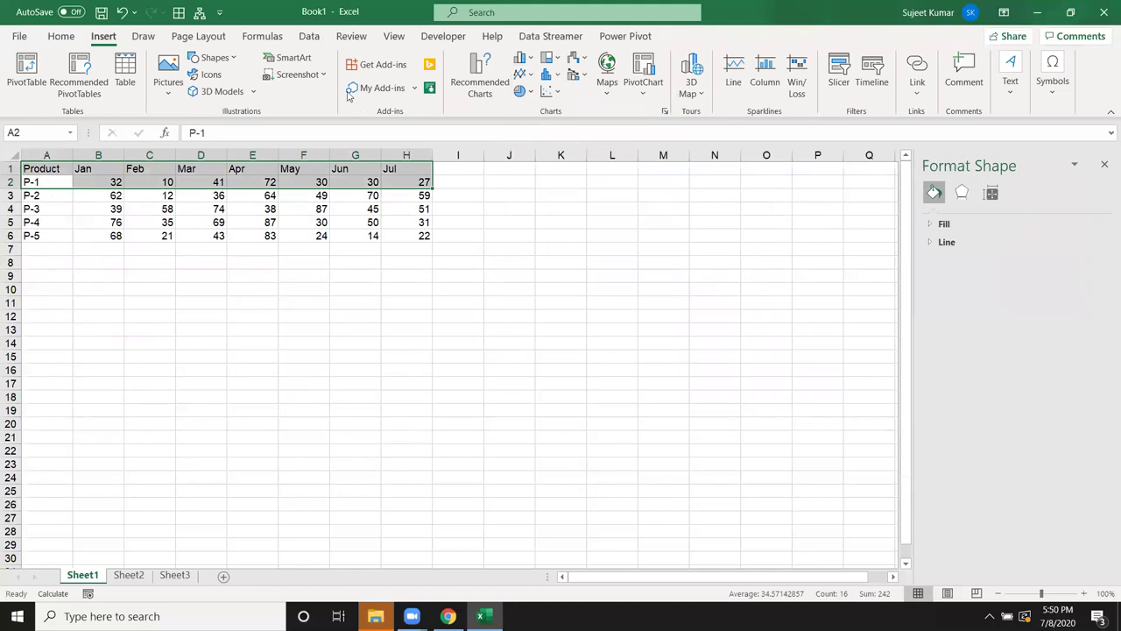
pyautogui.click(531, 77)
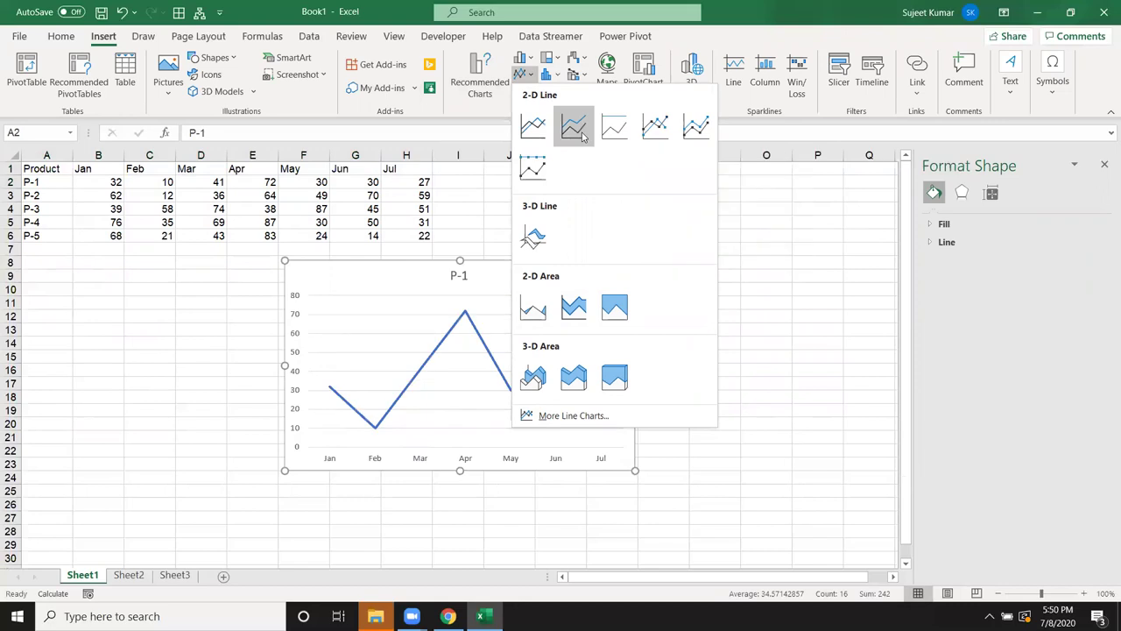
pyautogui.click(70, 312)
pyautogui.moveTo(39, 170); pyautogui.dragTo(403, 234)
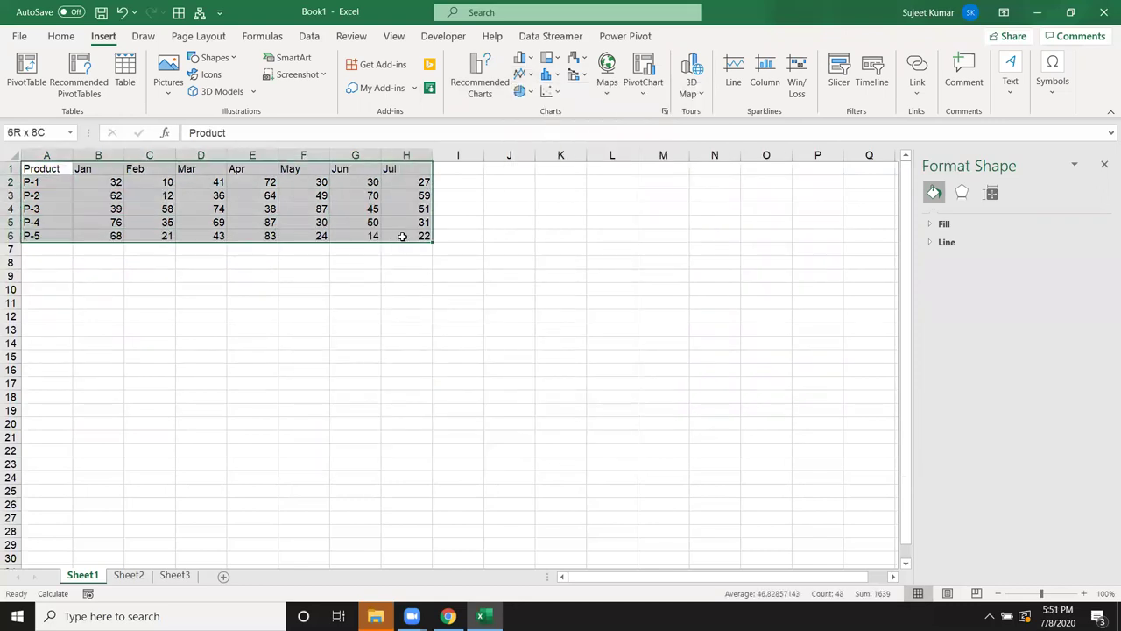
pyautogui.click(523, 73)
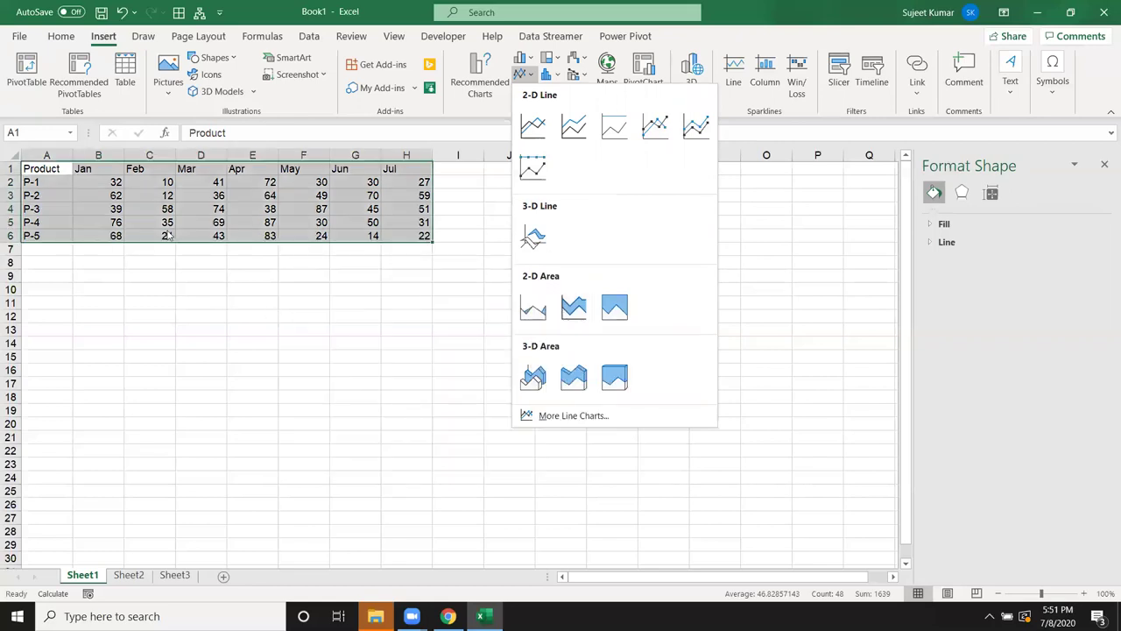
pyautogui.click(27, 166)
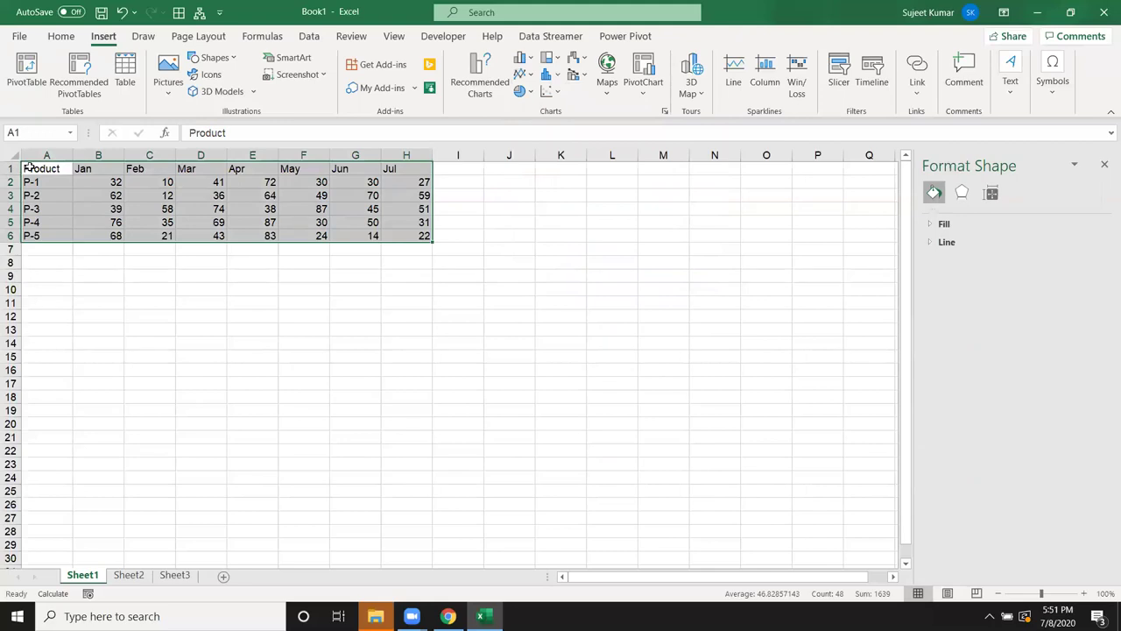
pyautogui.moveTo(27, 166); pyautogui.dragTo(412, 182)
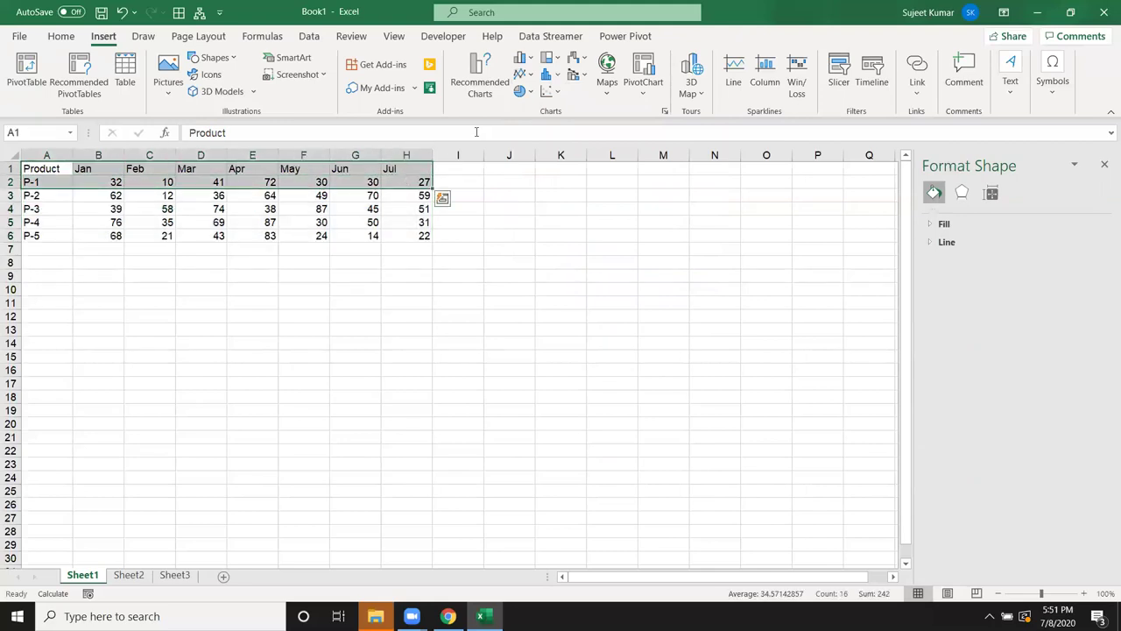
pyautogui.click(522, 57)
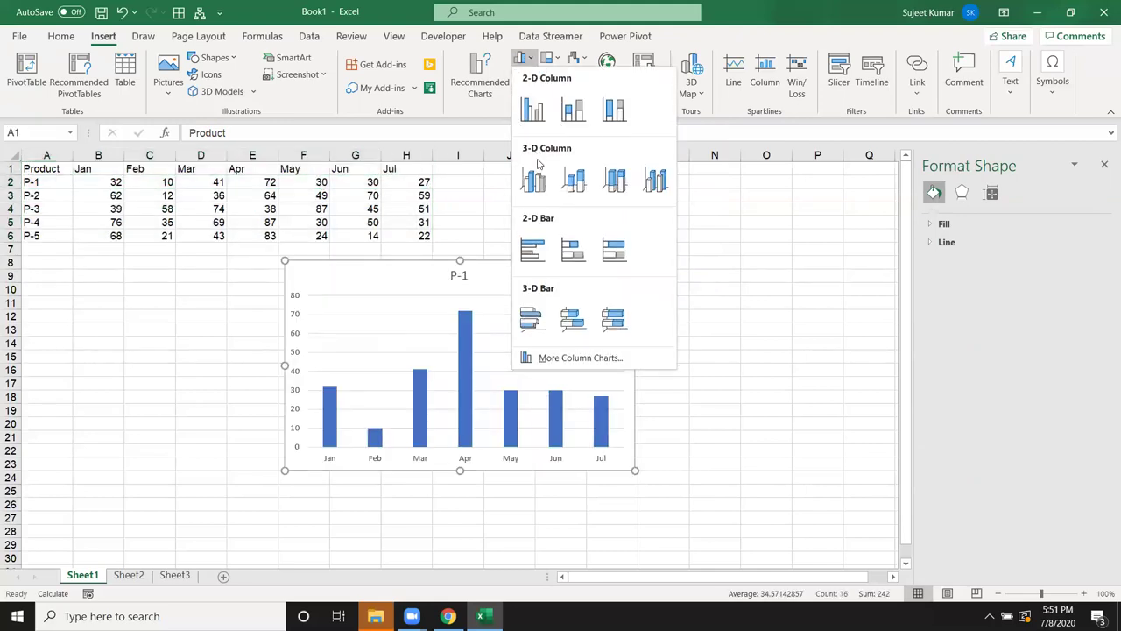
pyautogui.click(528, 104)
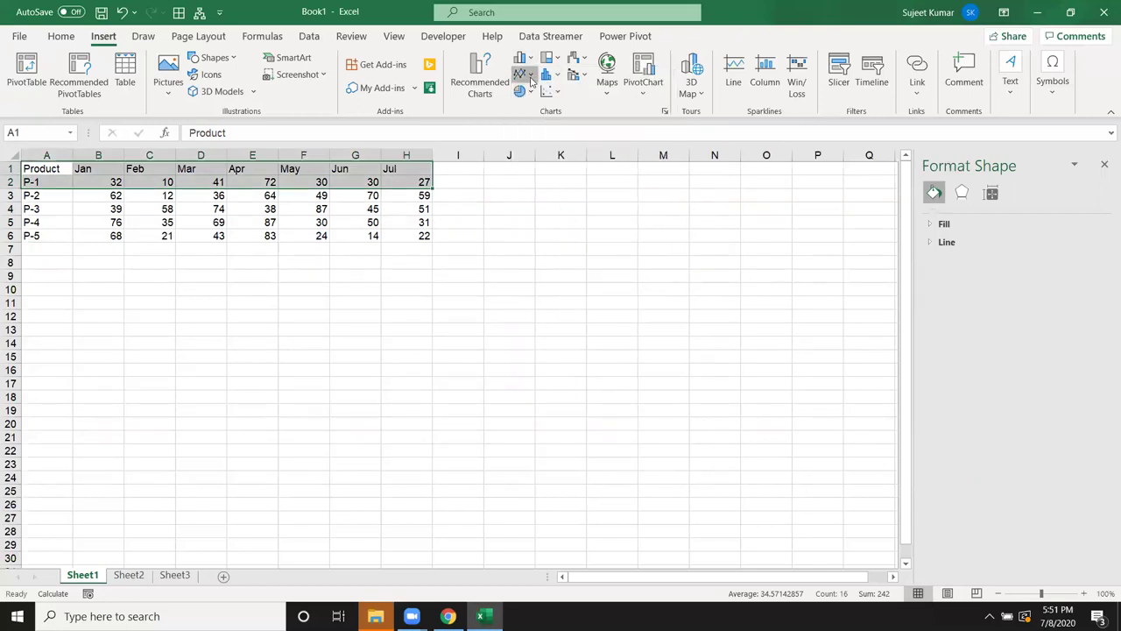
pyautogui.click(530, 79)
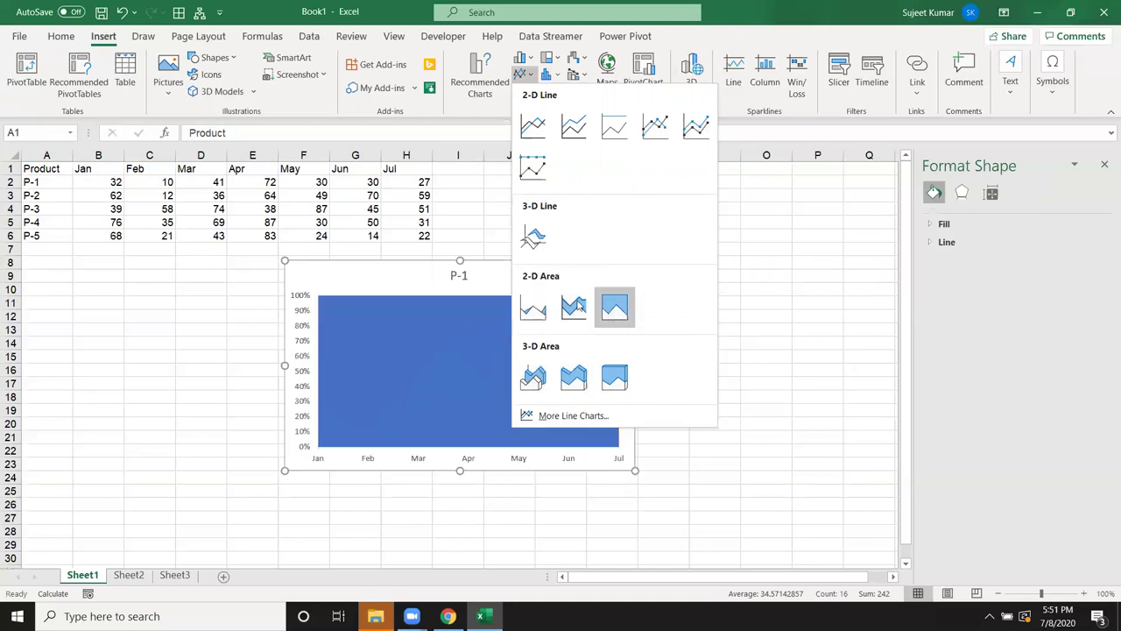
pyautogui.click(170, 408)
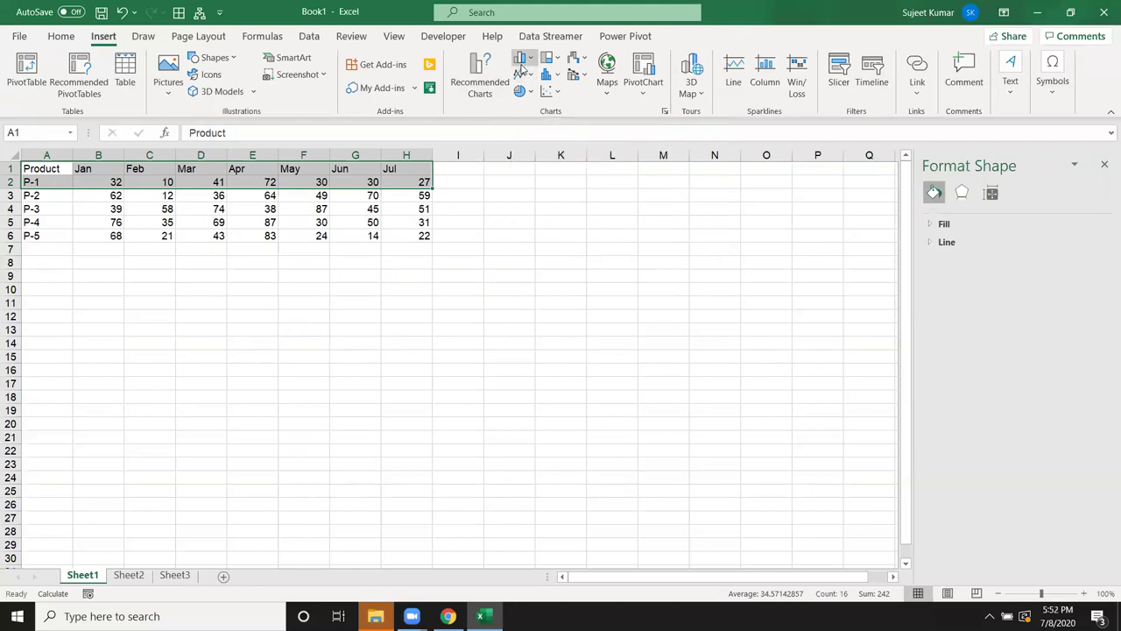
pyautogui.click(511, 207)
pyautogui.moveTo(69, 170); pyautogui.dragTo(389, 184)
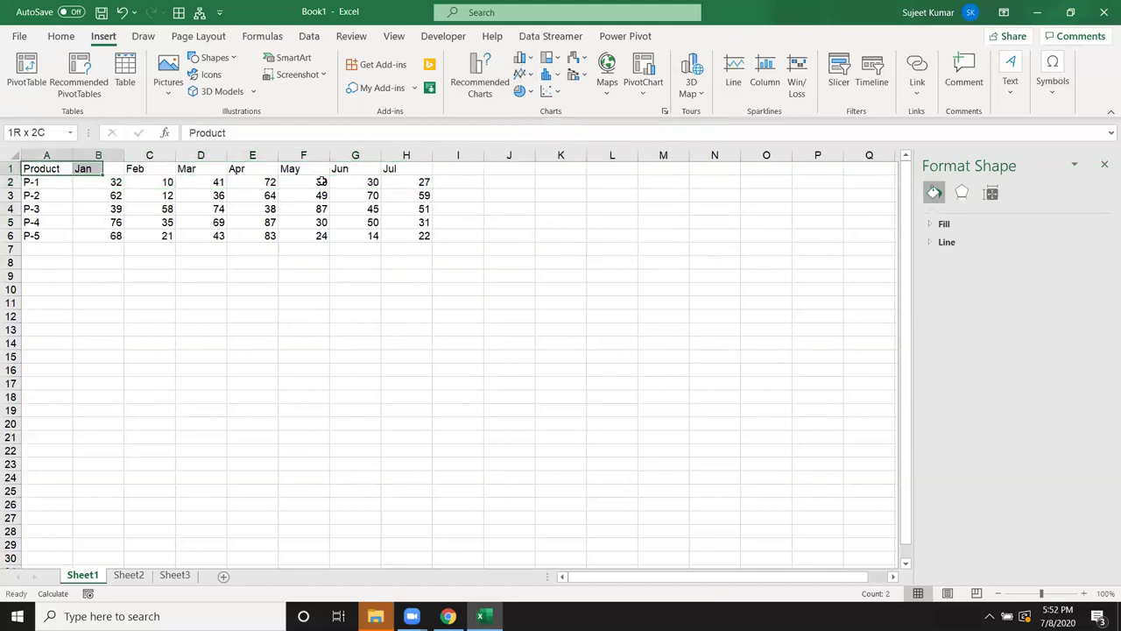
pyautogui.click(530, 93)
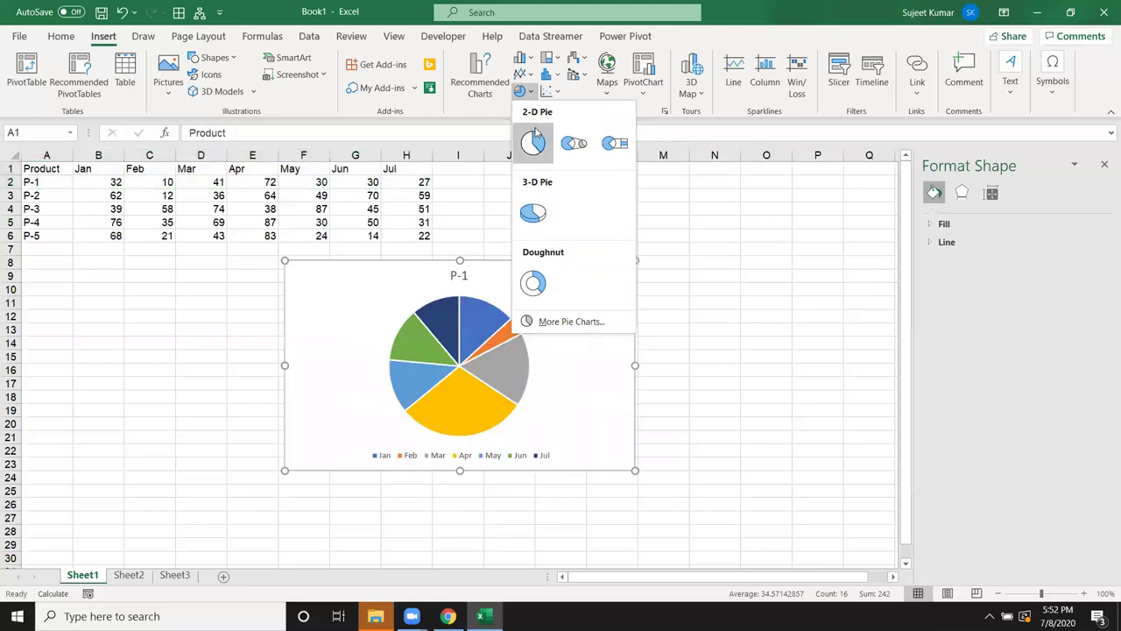
pyautogui.click(33, 159)
pyautogui.moveTo(35, 168); pyautogui.dragTo(411, 195)
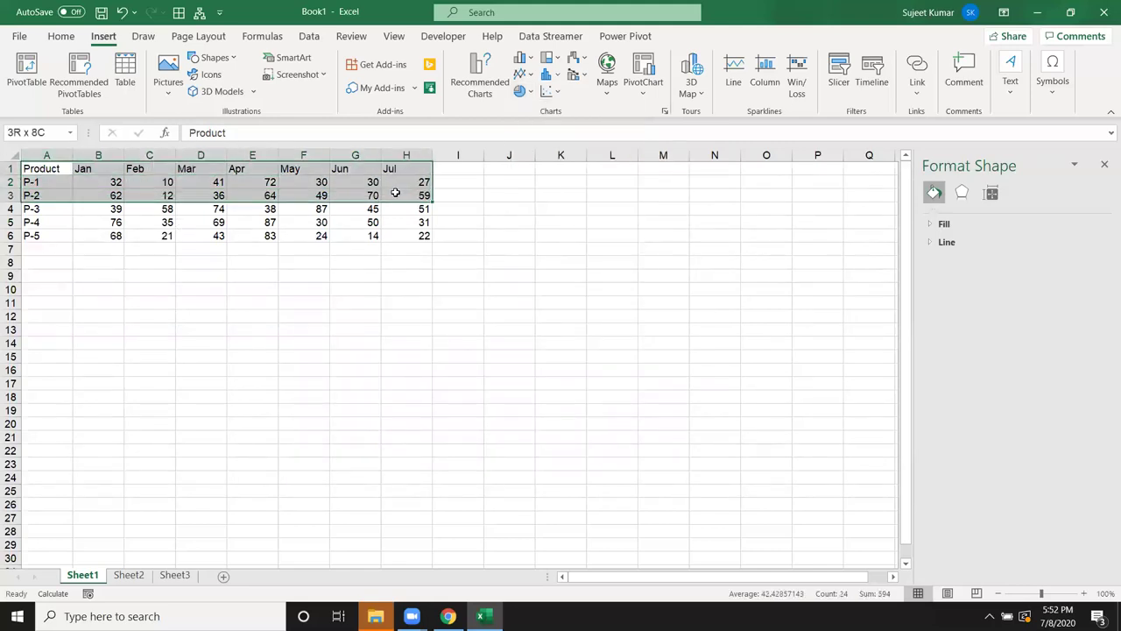
pyautogui.click(525, 91)
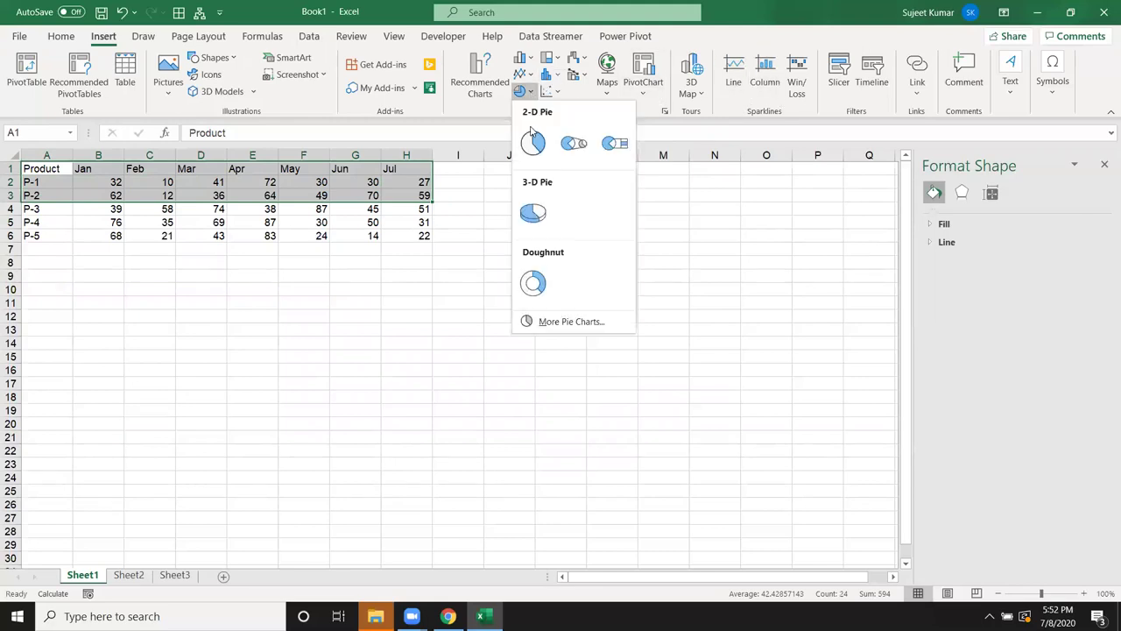
pyautogui.click(136, 166)
pyautogui.moveTo(40, 168); pyautogui.dragTo(391, 183)
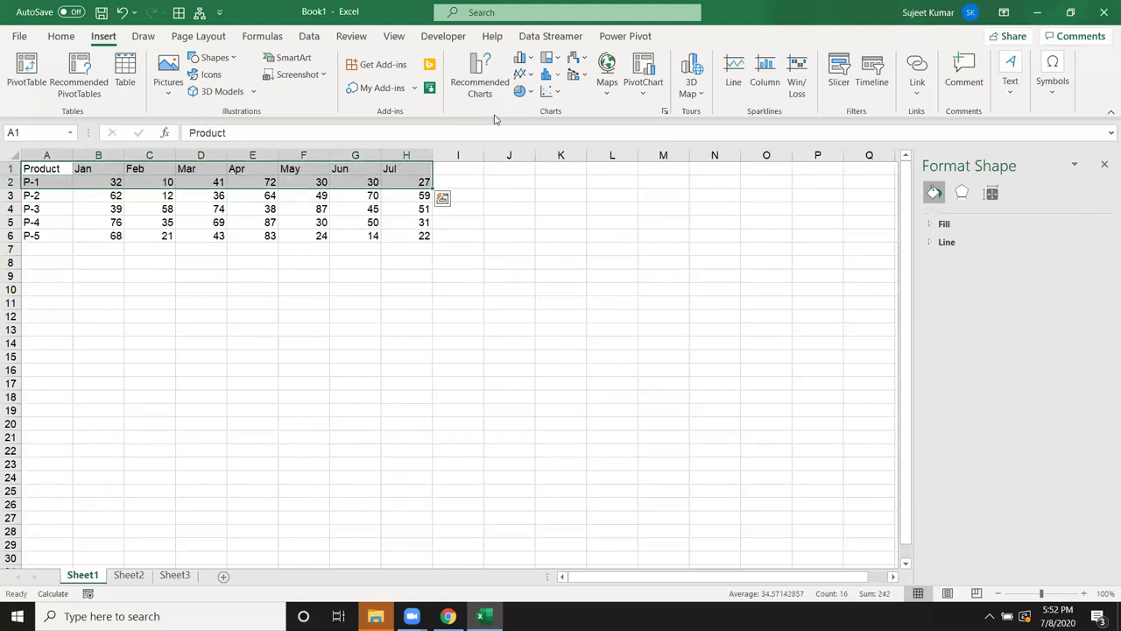
pyautogui.click(523, 92)
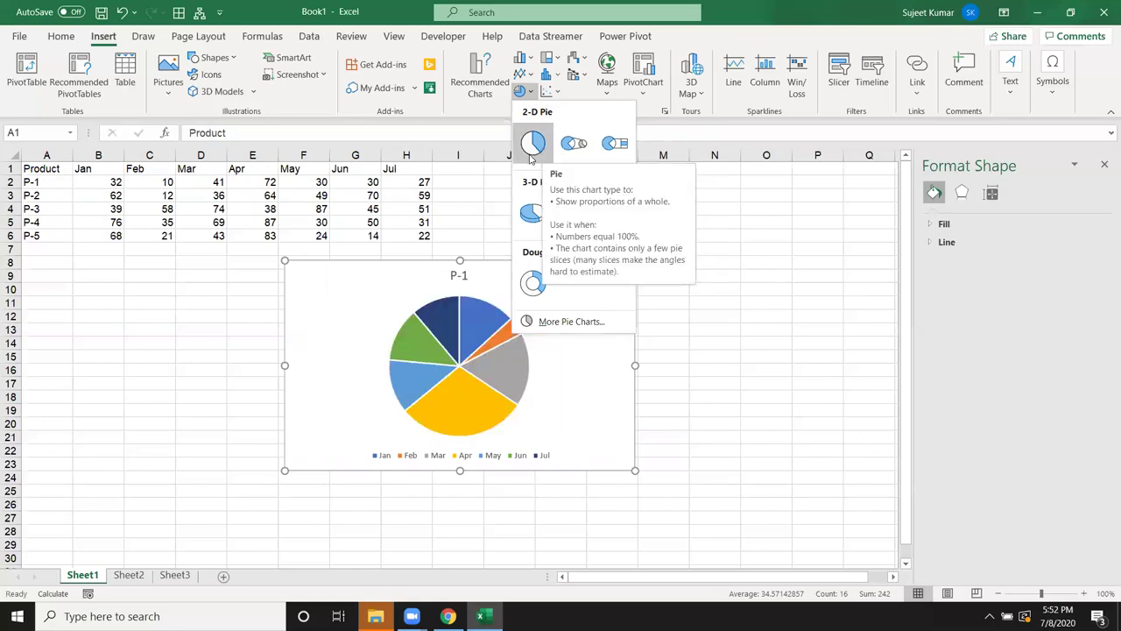
pyautogui.click(106, 330)
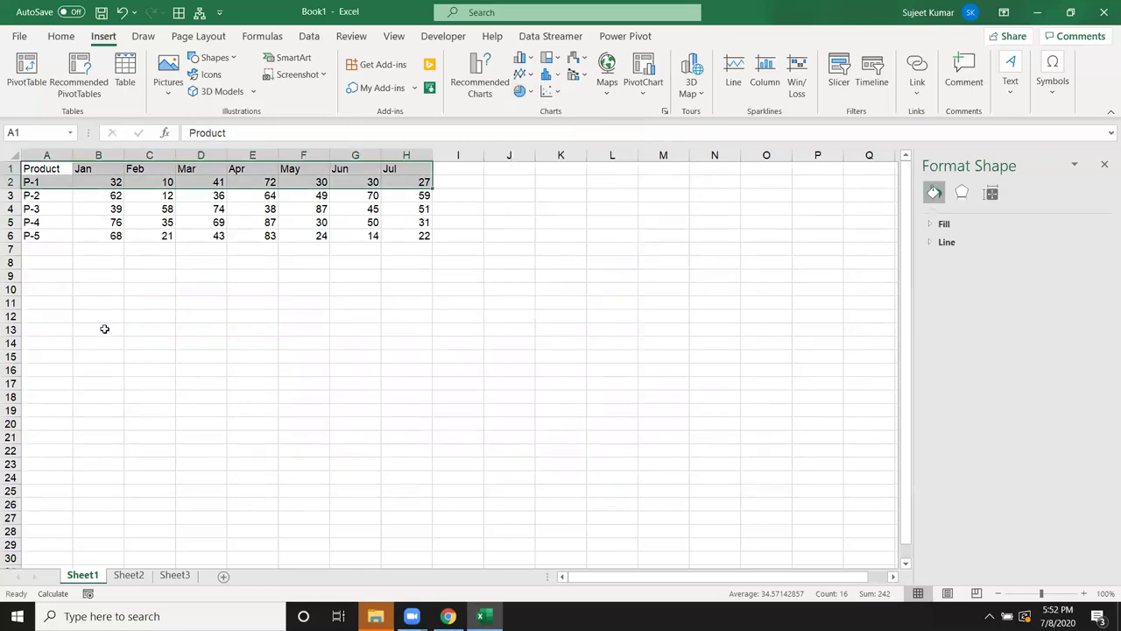
# - On Sheet2, enter the headings Pr and Sales in A1:B1
pyautogui.click(133, 575)
pyautogui.write('Pr')
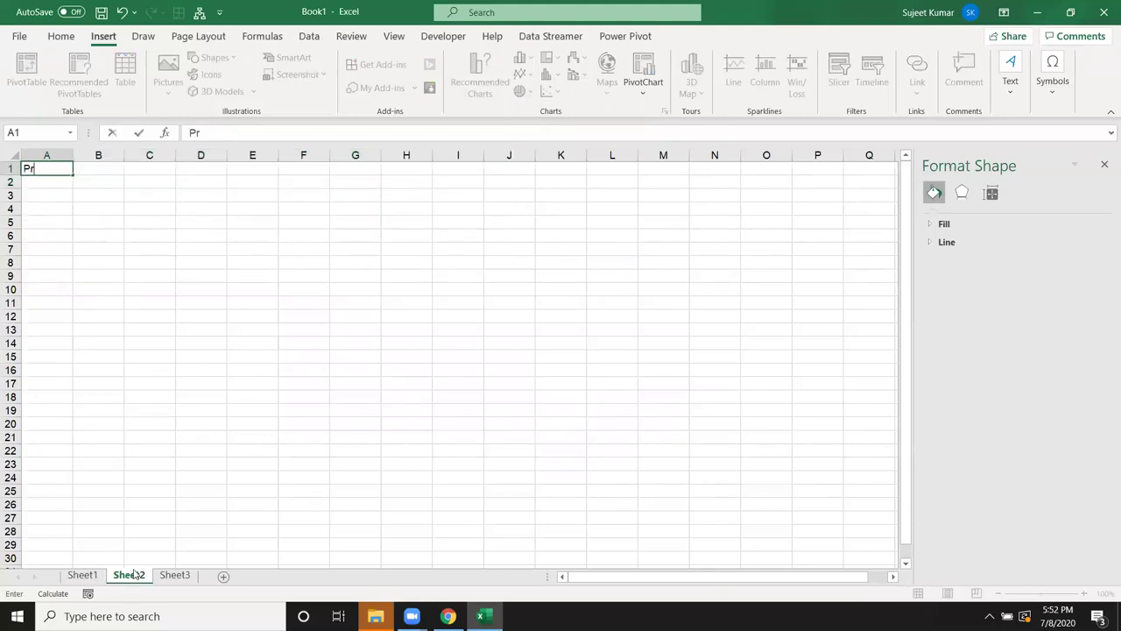
pyautogui.press('Tab')
pyautogui.write('Sales')
pyautogui.press('Return')
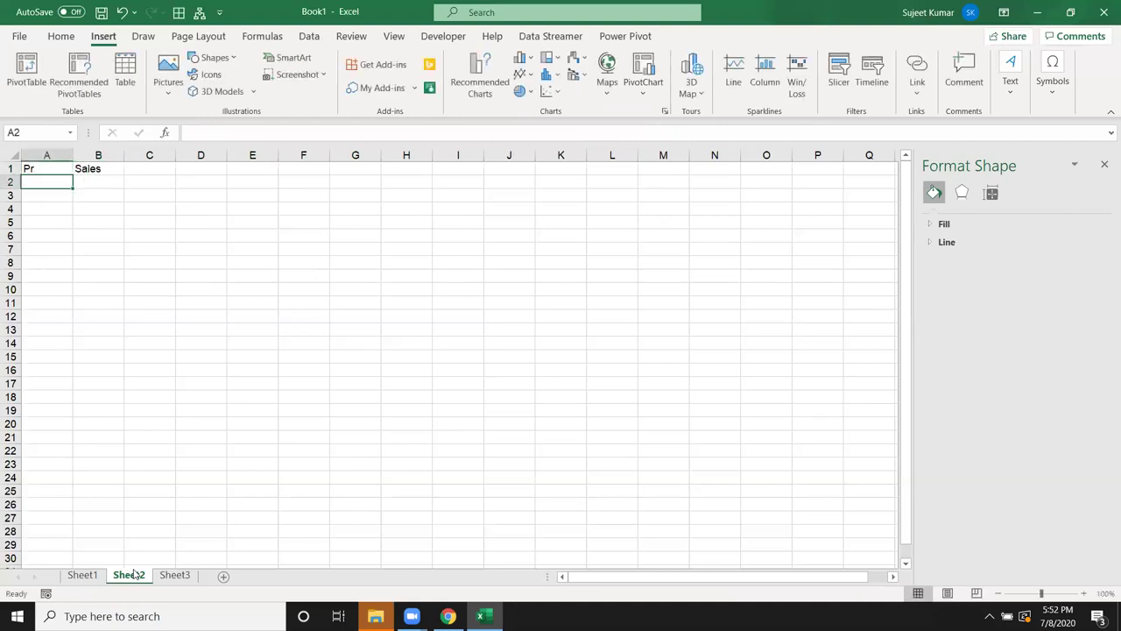
# - List the products DVD, CD, RAM, MB, PC and LP in A2:A7
pyautogui.write('Pr')
pyautogui.press('BackSpace')
pyautogui.press('BackSpace')
pyautogui.write('DVD')
pyautogui.press('Return')
pyautogui.write('CD')
pyautogui.press('Return')
pyautogui.write('RAM')
pyautogui.press('Return')
pyautogui.write('MB')
pyautogui.press('Return')
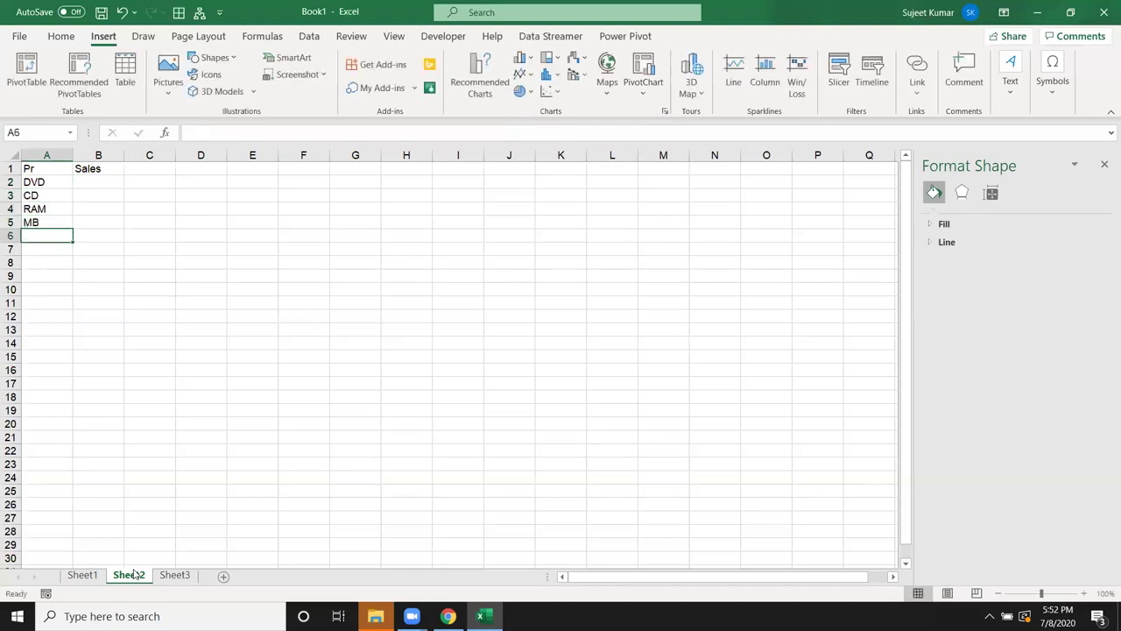
pyautogui.write('PC')
pyautogui.press('Return')
pyautogui.write('LP')
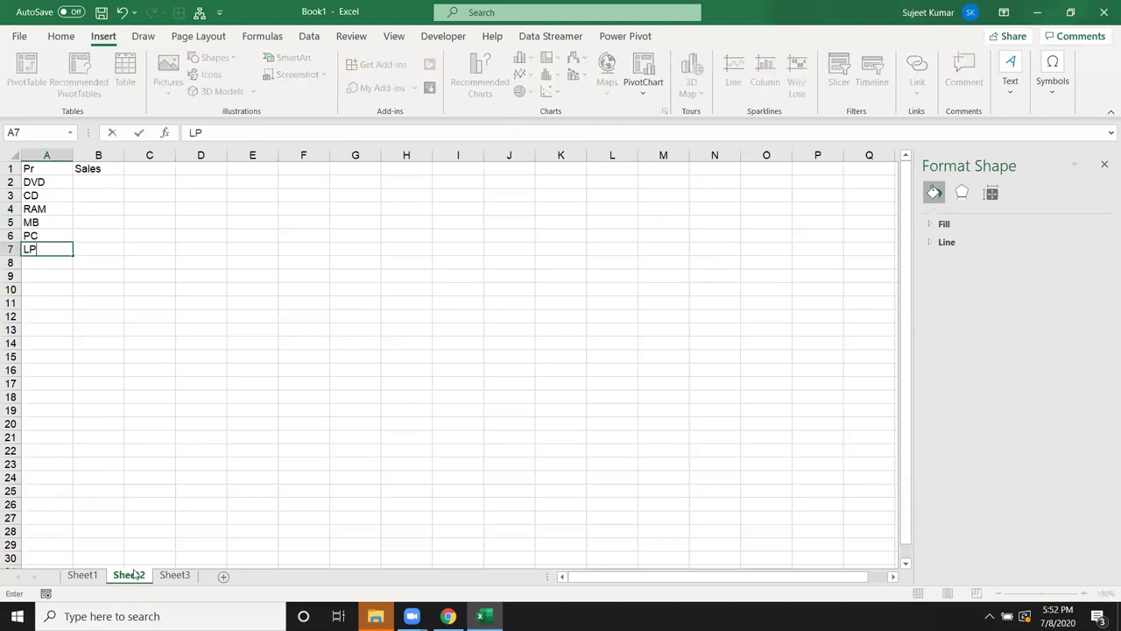
pyautogui.press('Return')
pyautogui.press('Up')
pyautogui.press('Up')
pyautogui.press('Up')
pyautogui.press('Up')
pyautogui.press('Up')
pyautogui.press('Up')
# - Enter sales 2135, 6526, 4152, 6524, 10 and 5 in B2:B7, then select A1:B7
pyautogui.press('Right')
pyautogui.write('2135')
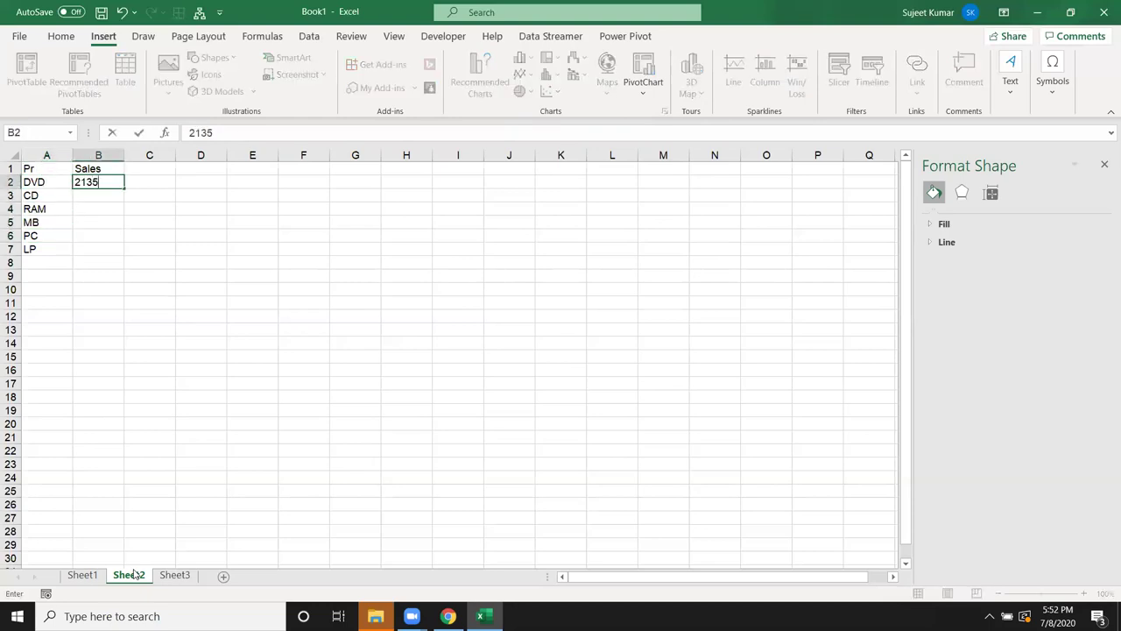
pyautogui.press('Return')
pyautogui.write('6526')
pyautogui.press('Return')
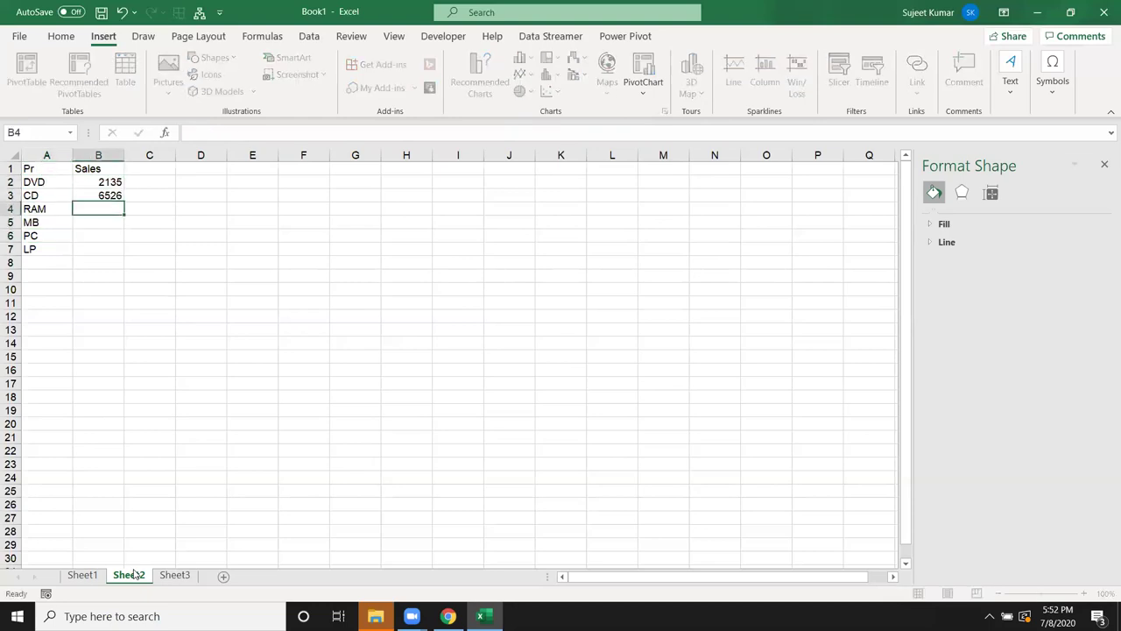
pyautogui.write('4152')
pyautogui.press('Return')
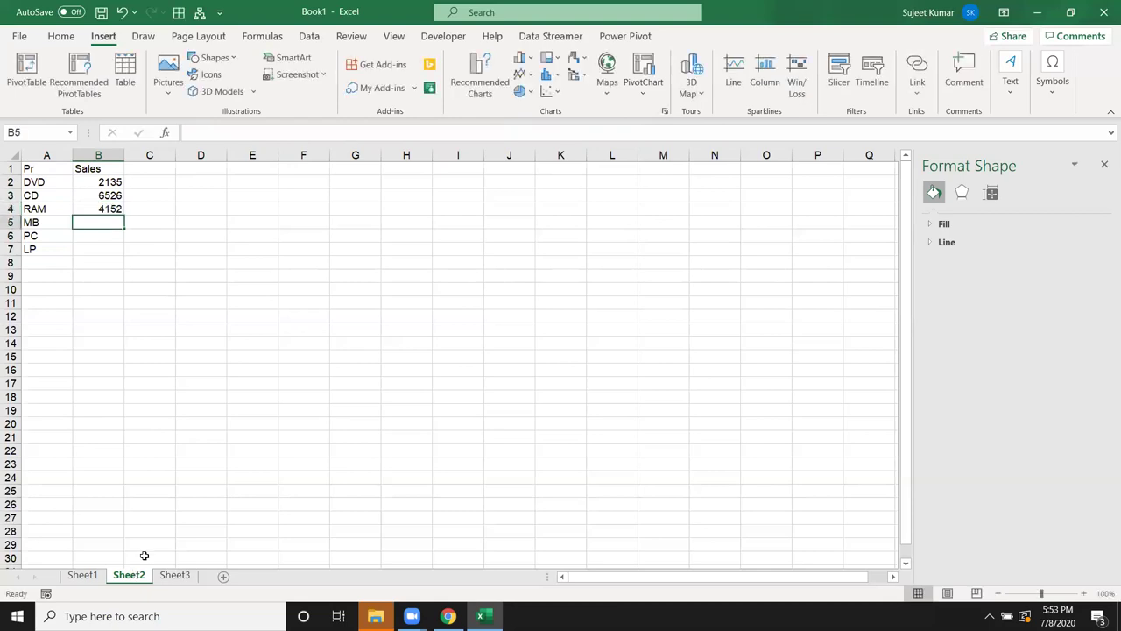
pyautogui.write('6524')
pyautogui.press('Return')
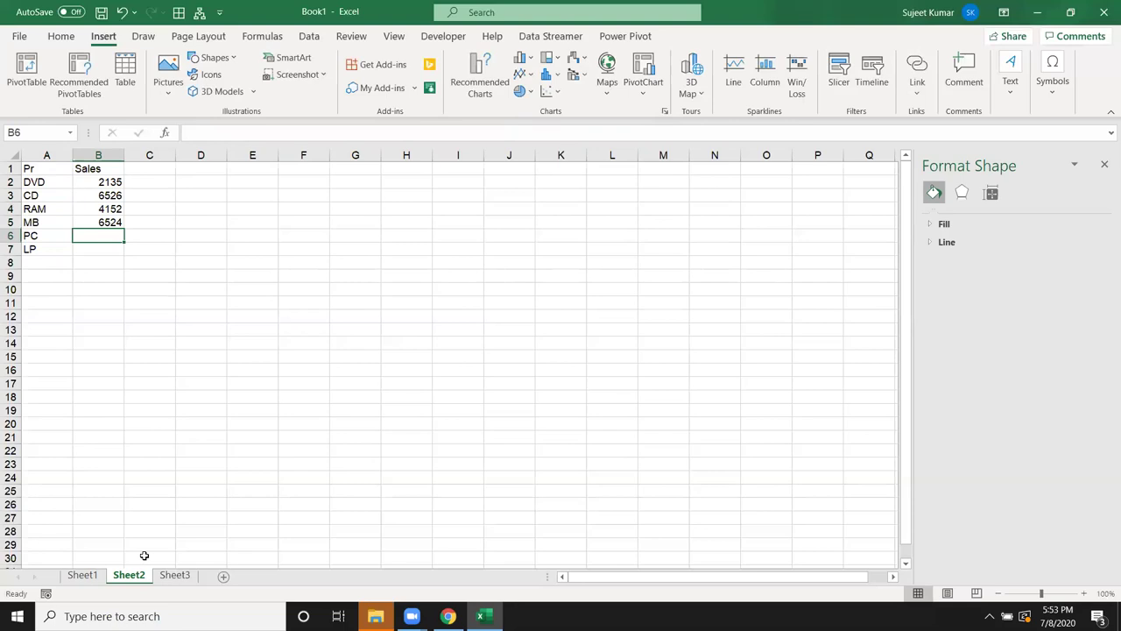
pyautogui.write('10')
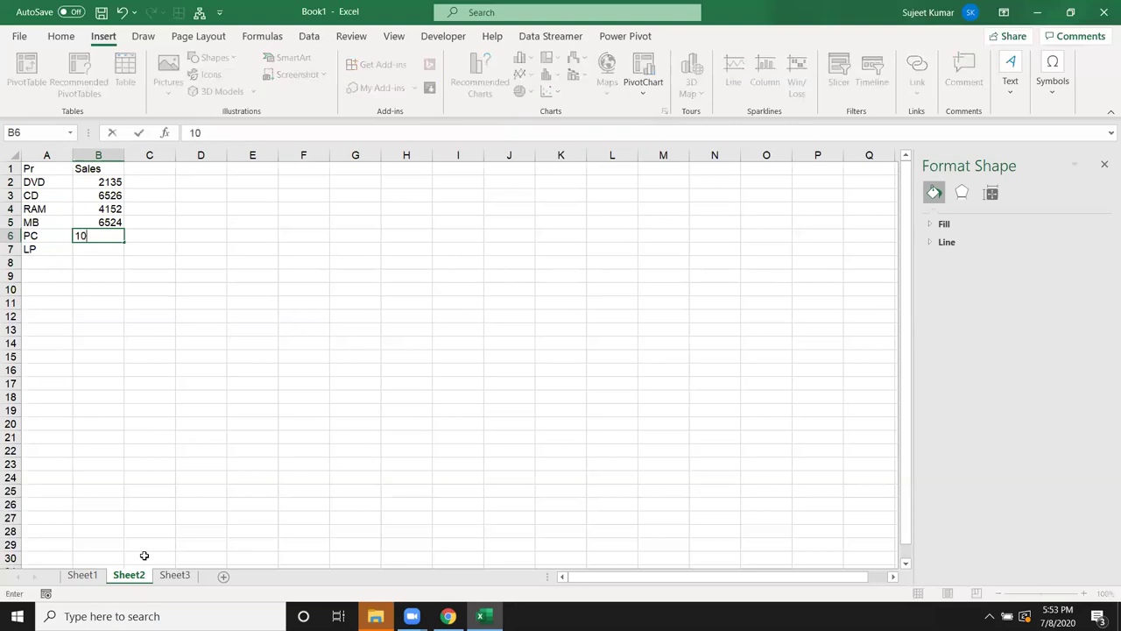
pyautogui.press('Return')
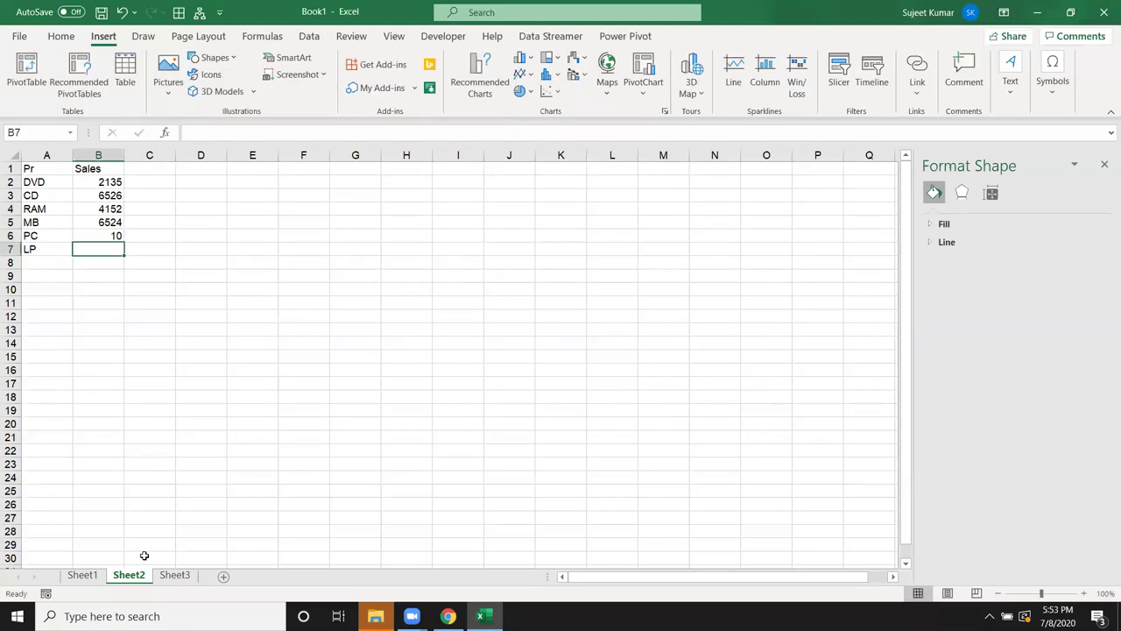
pyautogui.write('5')
pyautogui.press('Return')
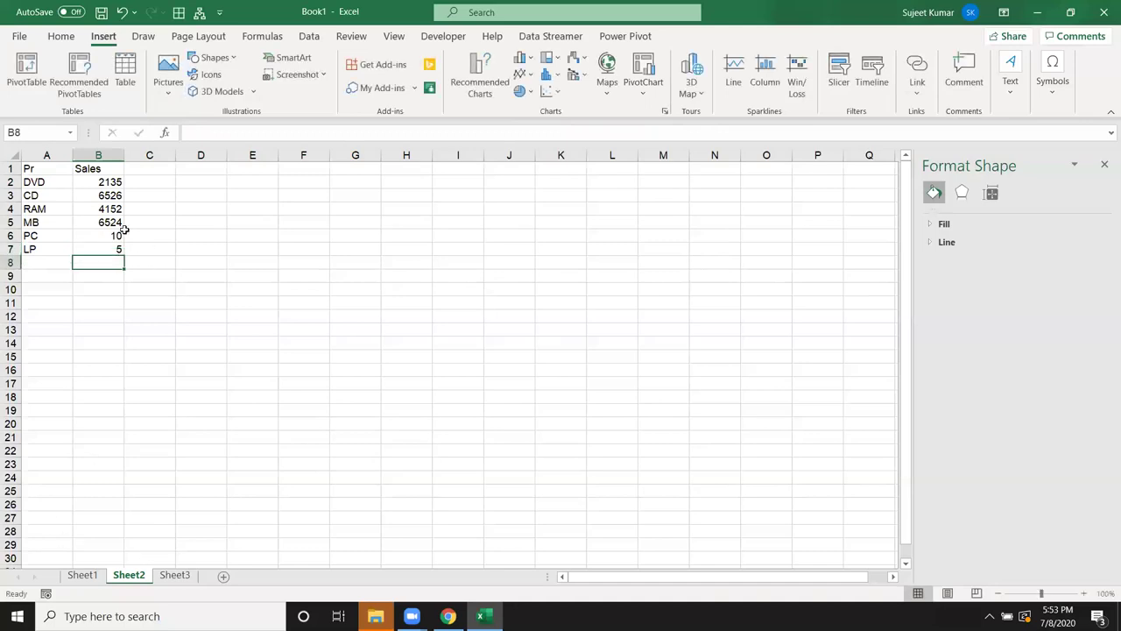
pyautogui.moveTo(31, 167); pyautogui.dragTo(116, 249)
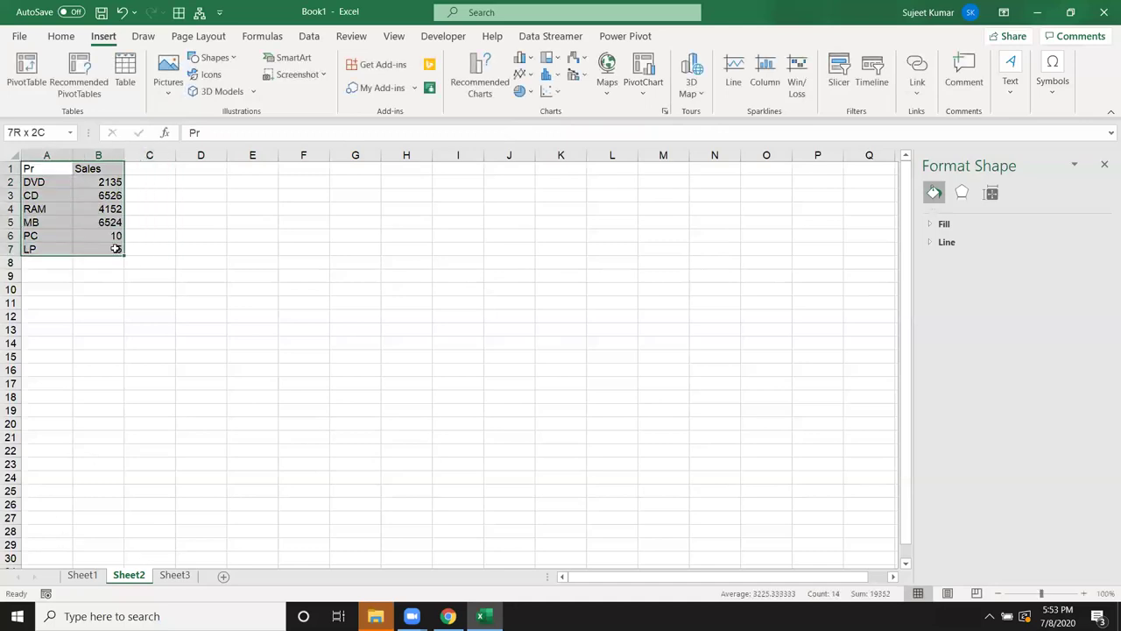
pyautogui.moveTo(89, 248); pyautogui.dragTo(54, 249)
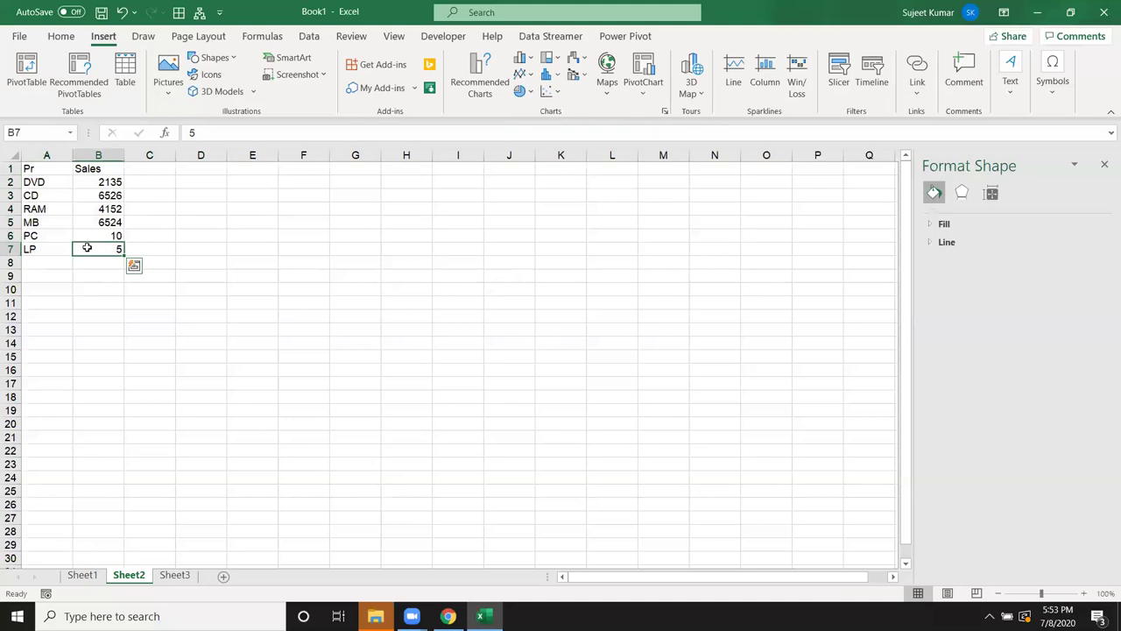
pyautogui.moveTo(39, 181); pyautogui.dragTo(101, 181)
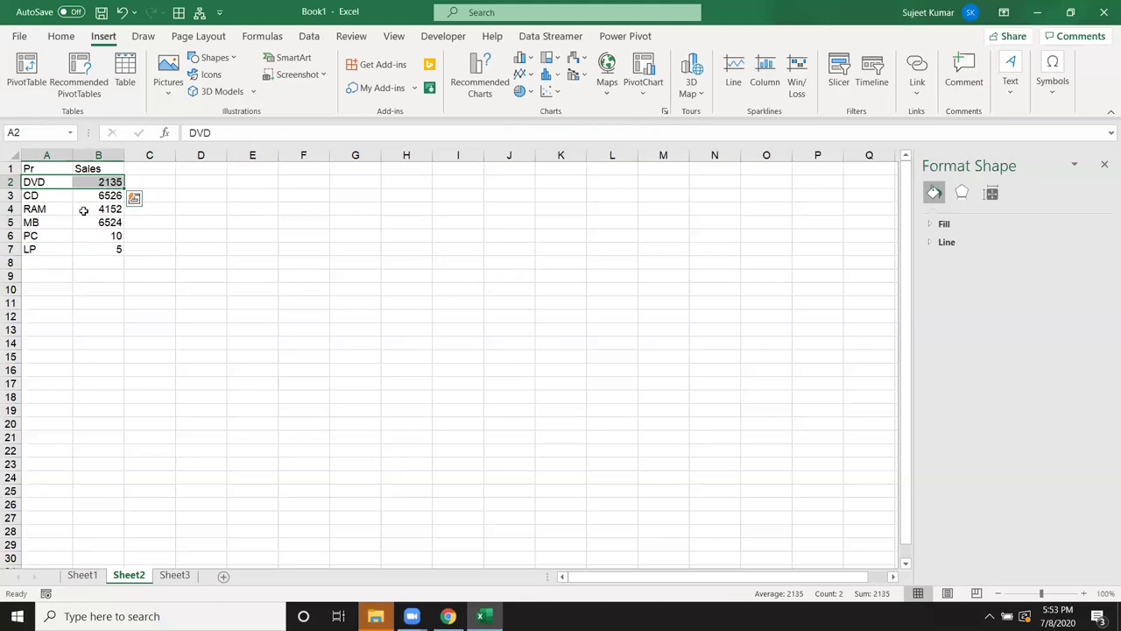
pyautogui.click(49, 168)
pyautogui.moveTo(87, 233); pyautogui.dragTo(89, 244)
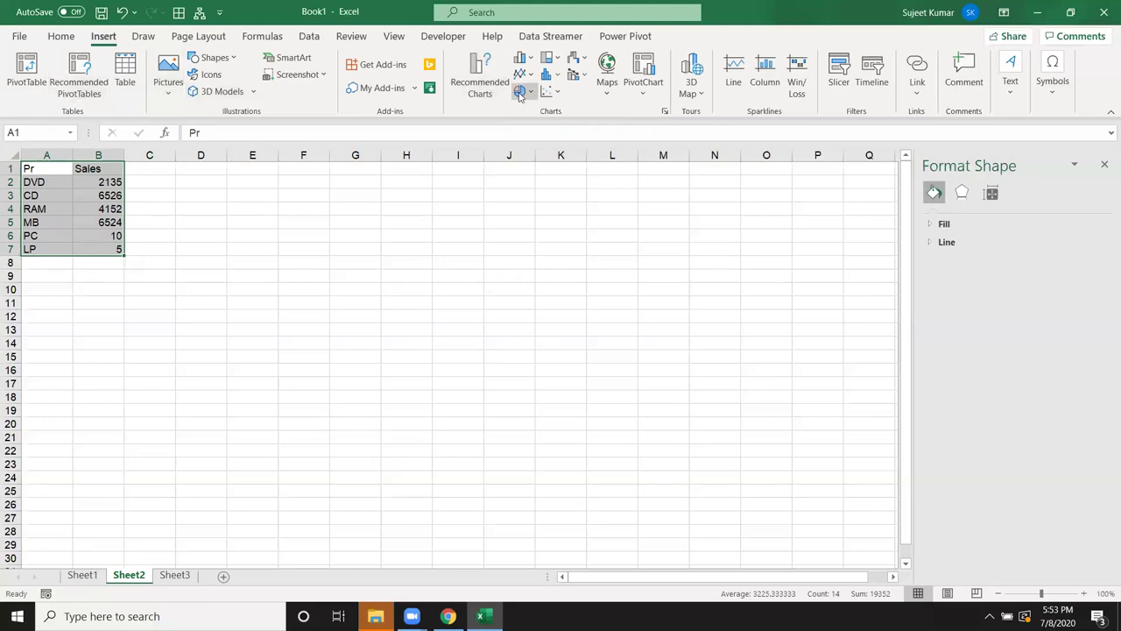
pyautogui.click(527, 92)
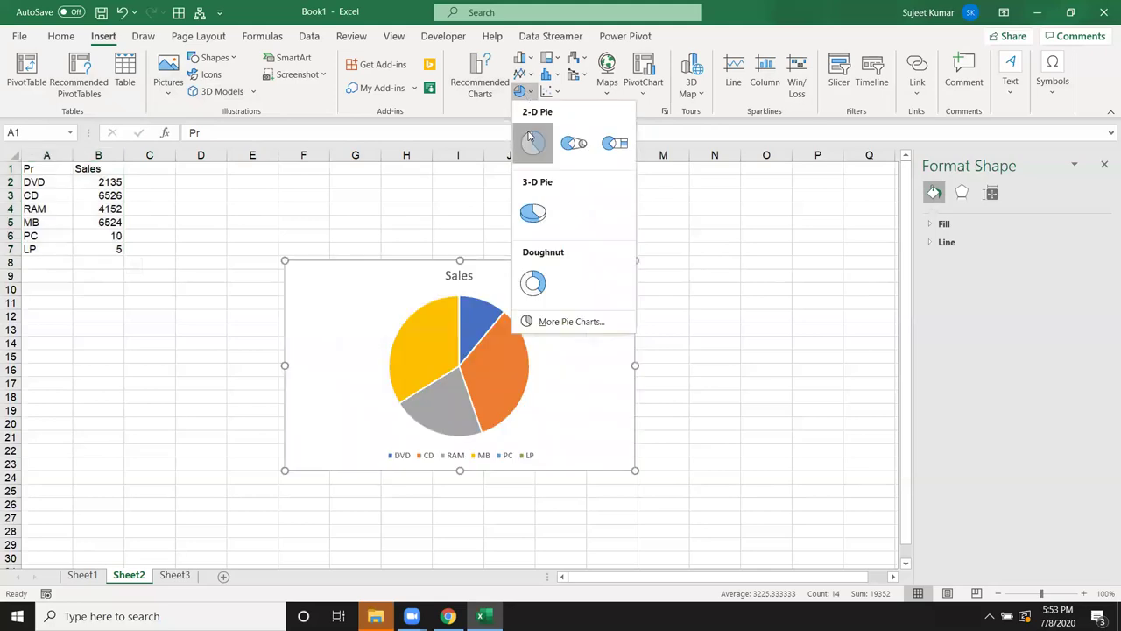
pyautogui.click(533, 142)
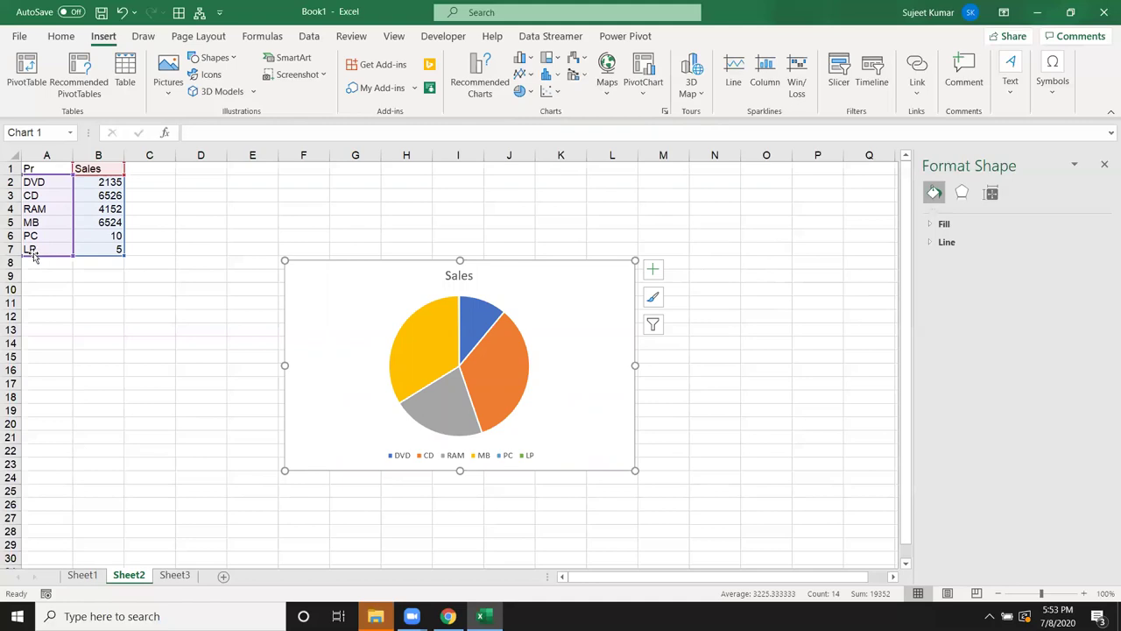
pyautogui.moveTo(499, 324)
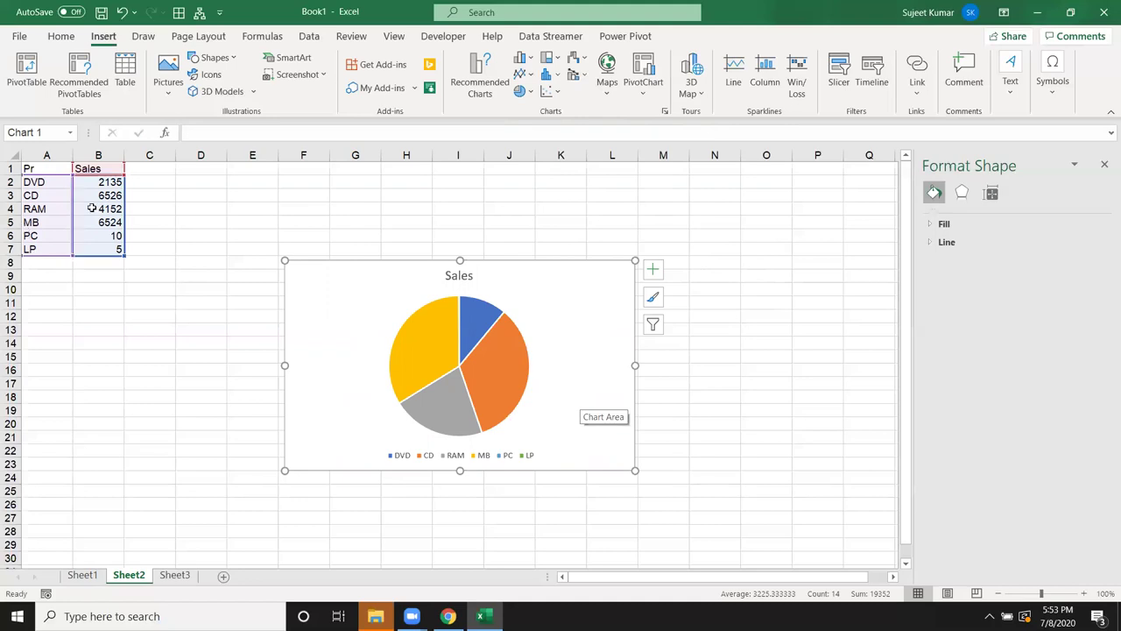
pyautogui.click(555, 303)
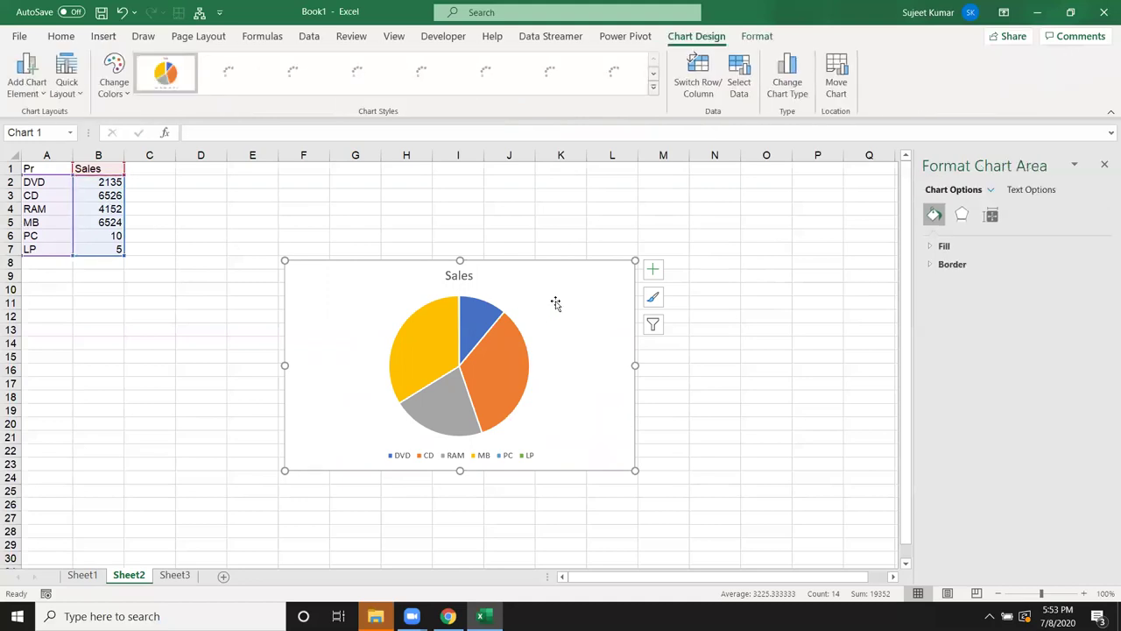
pyautogui.press('Delete')
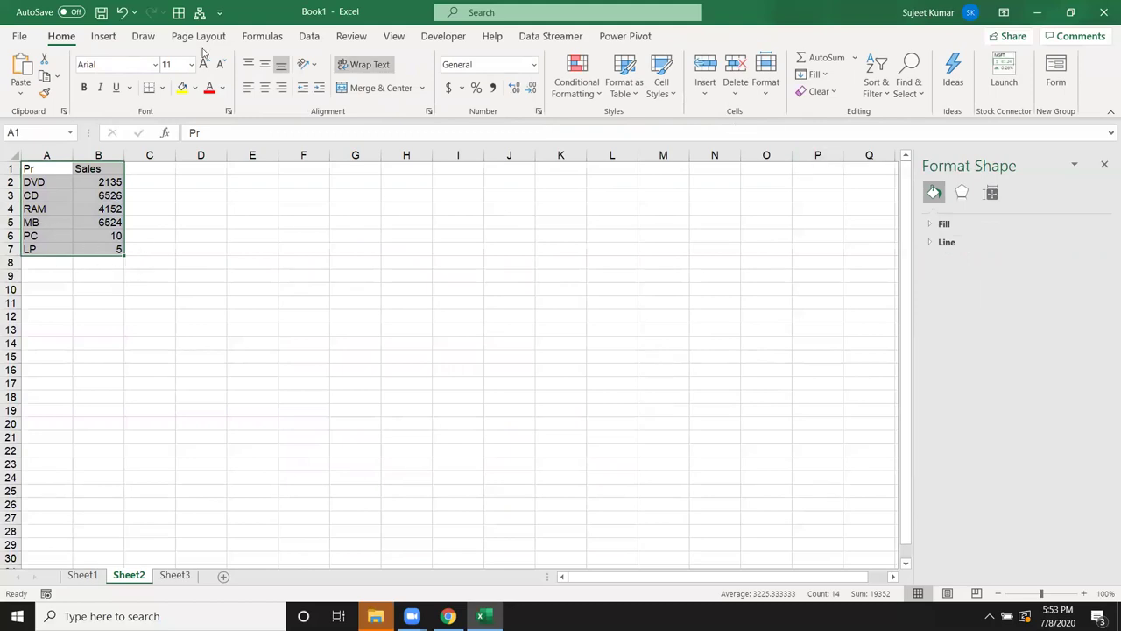
# - Insert a Pie of Pie chart of the Pr/Sales data
pyautogui.click(104, 36)
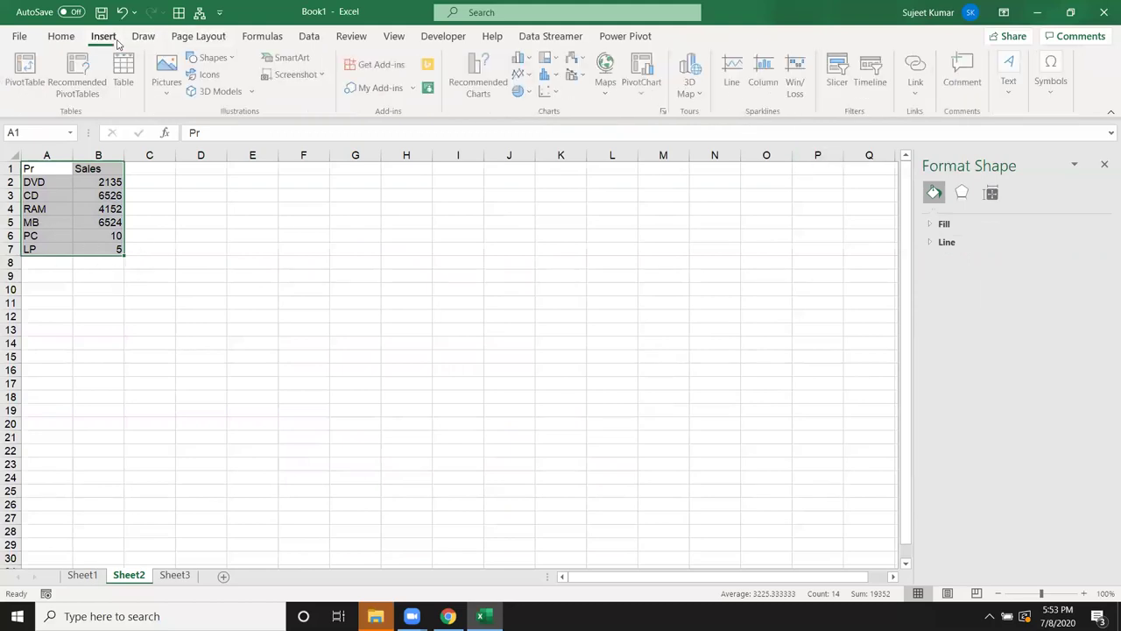
pyautogui.click(530, 92)
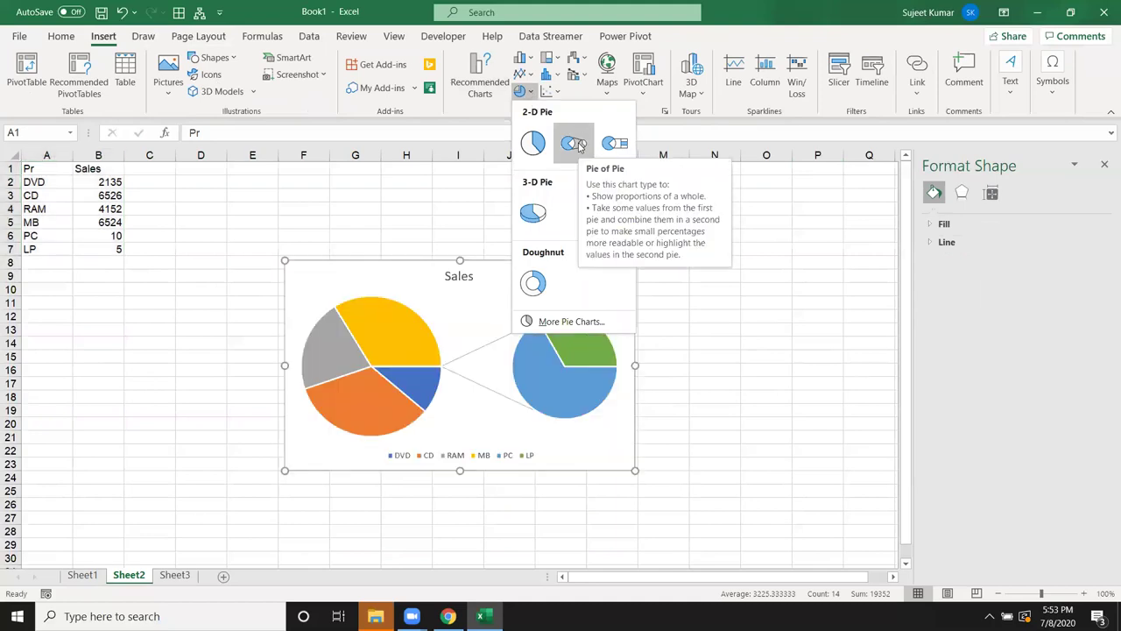
pyautogui.click(575, 143)
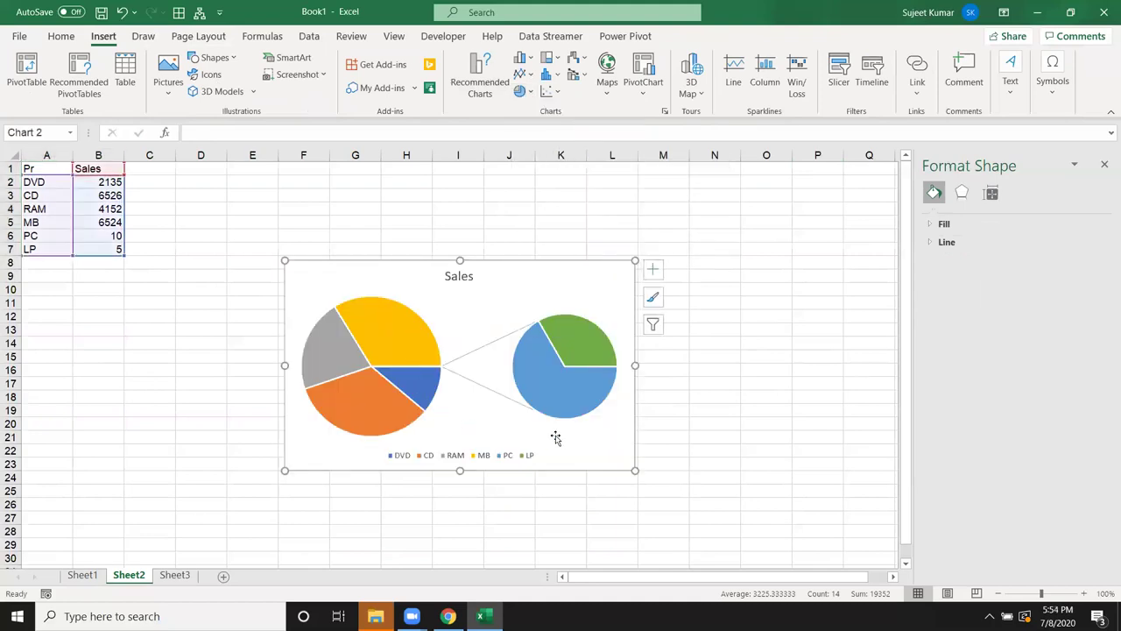
pyautogui.moveTo(586, 348)
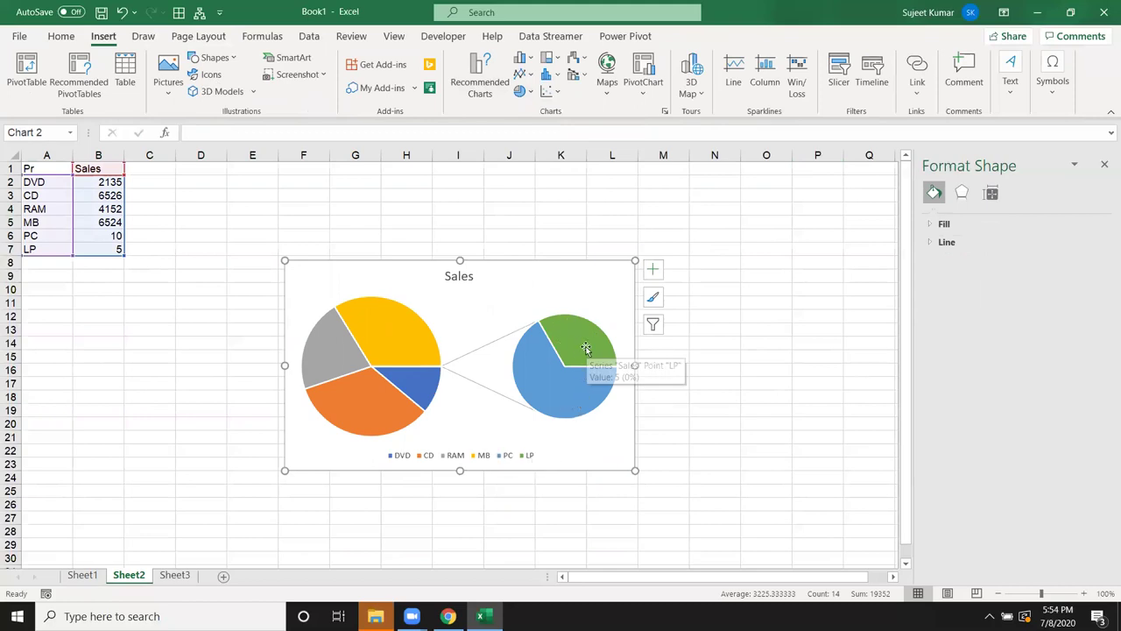
# - Review the pie series' split and gap settings in Format Data Series, then close the pane
pyautogui.rightClick(555, 404)
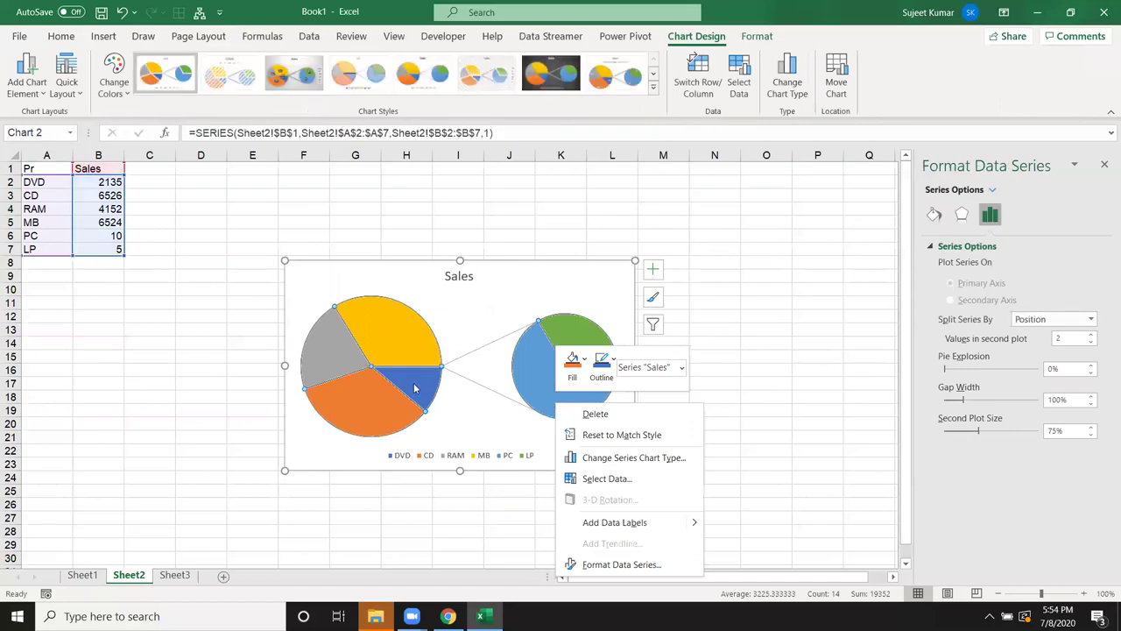
pyautogui.click(585, 565)
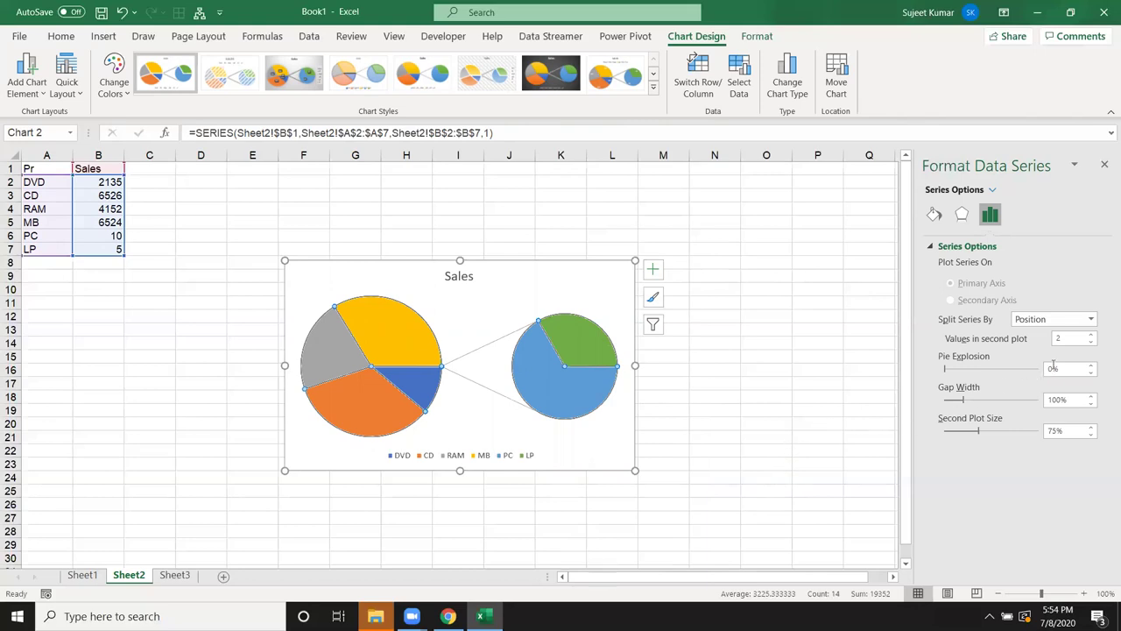
pyautogui.rightClick(556, 442)
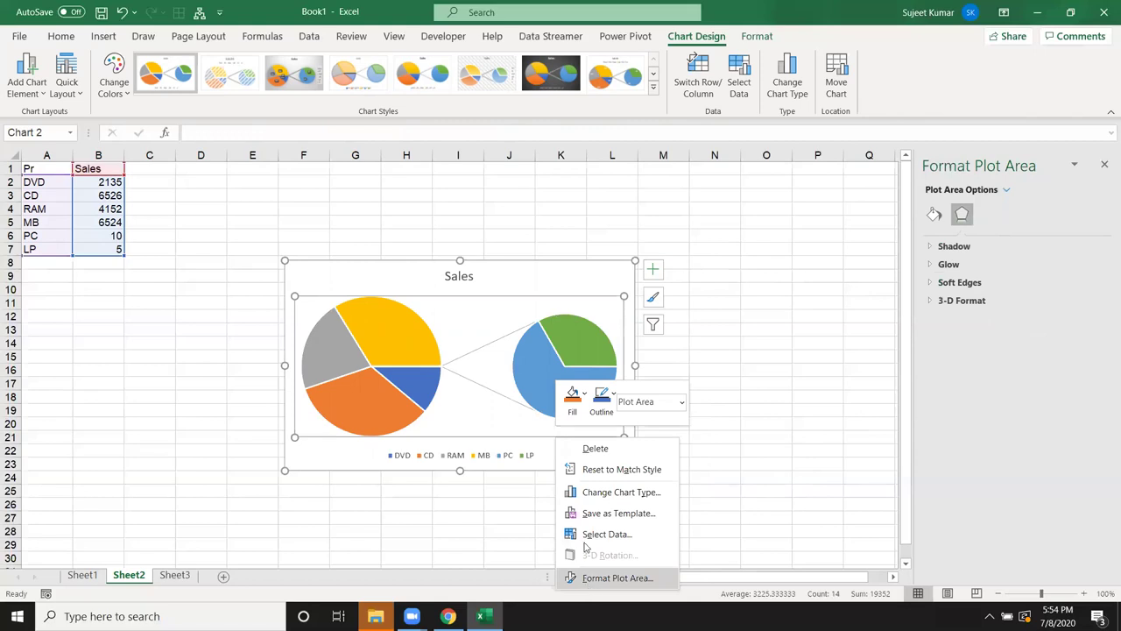
pyautogui.click(581, 265)
pyautogui.click(555, 327)
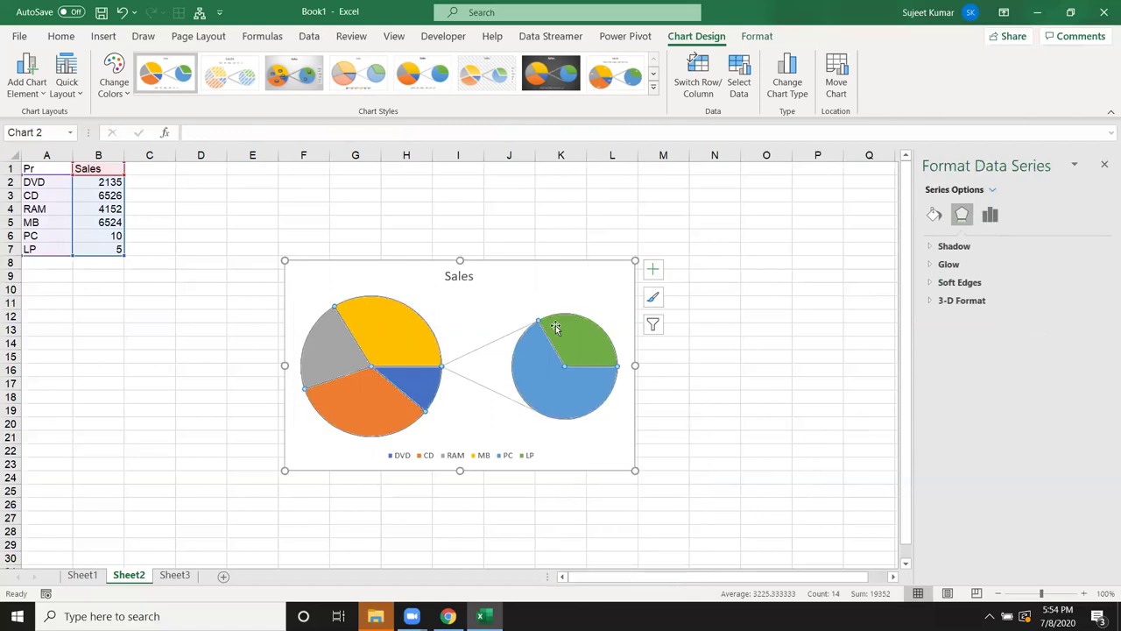
pyautogui.click(990, 214)
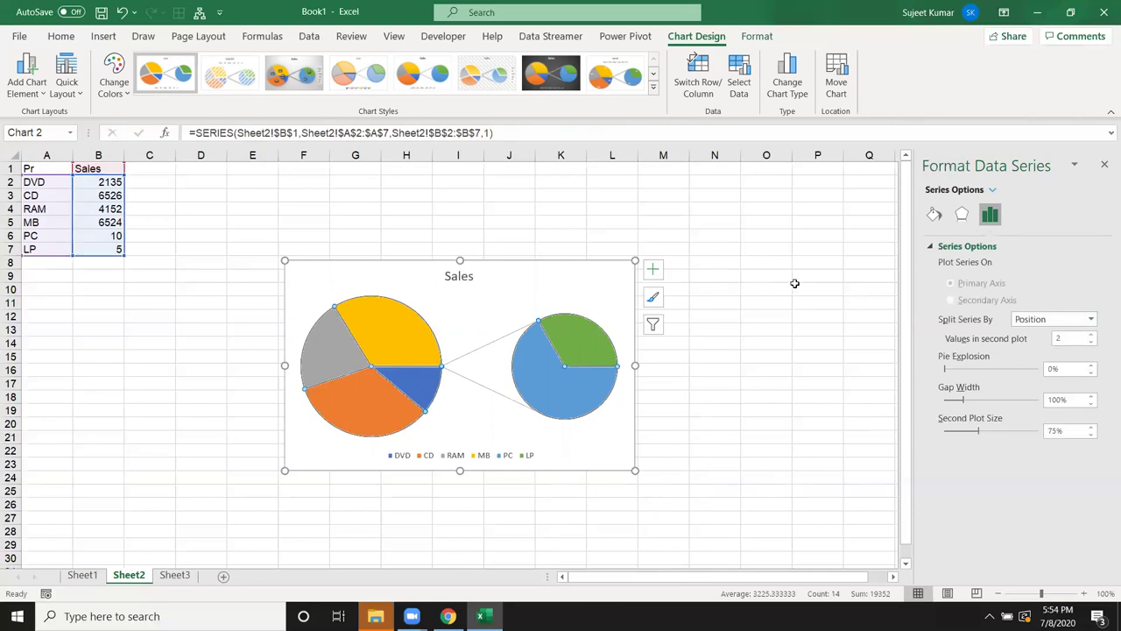
pyautogui.click(1104, 166)
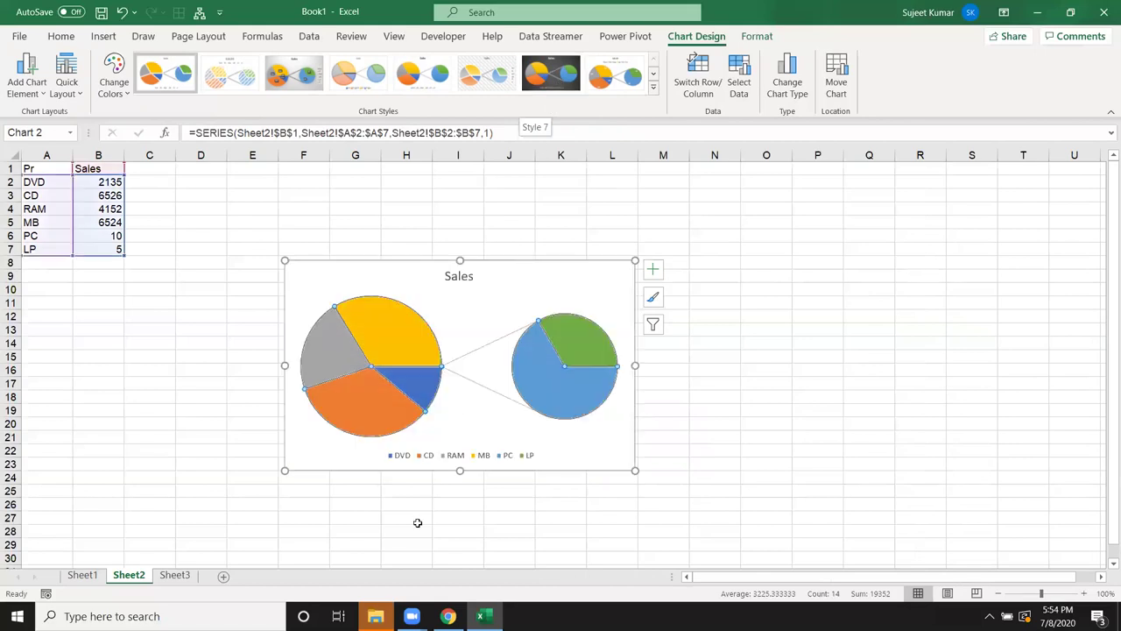
# - Briefly view the chart area formatting settings, close them and deselect the chart
pyautogui.rightClick(594, 273)
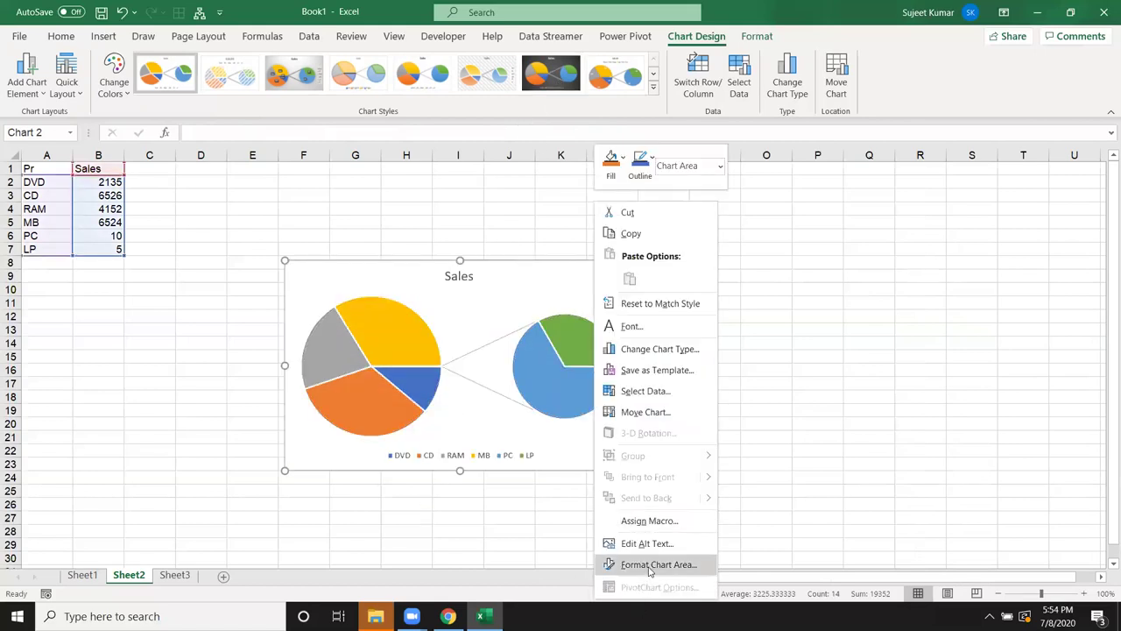
pyautogui.click(650, 566)
pyautogui.click(1105, 167)
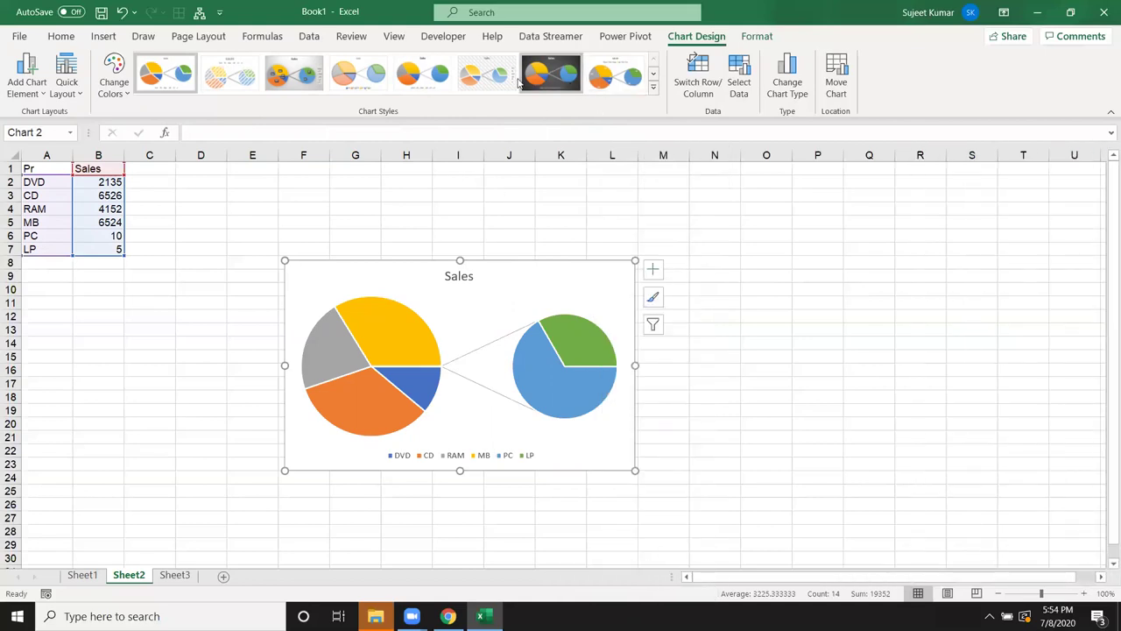
pyautogui.click(726, 436)
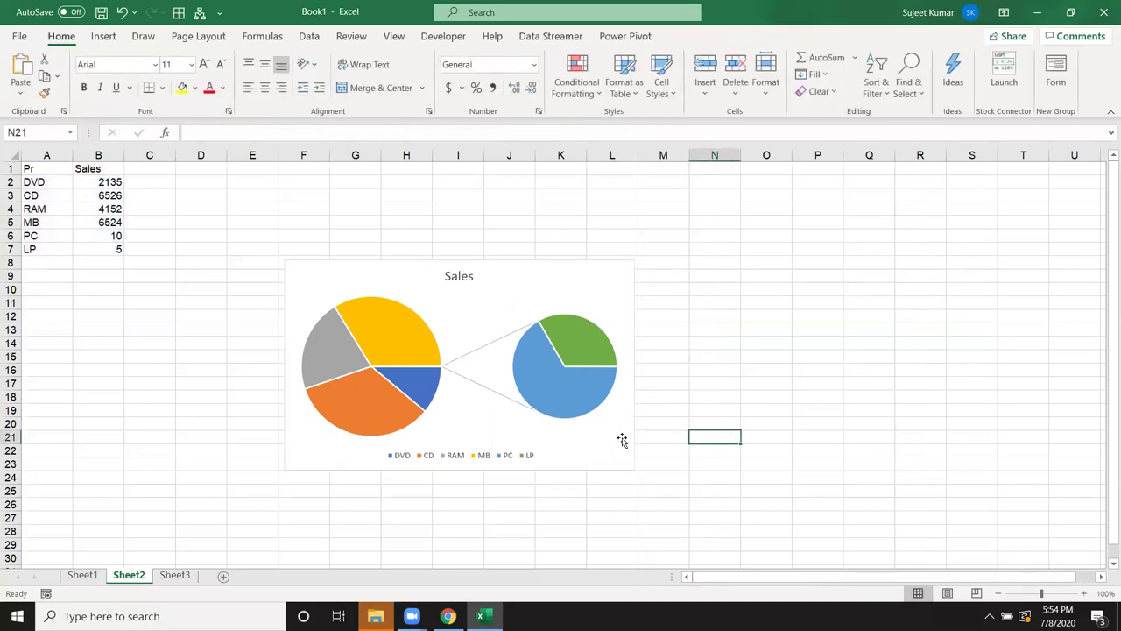
pyautogui.rightClick(585, 431)
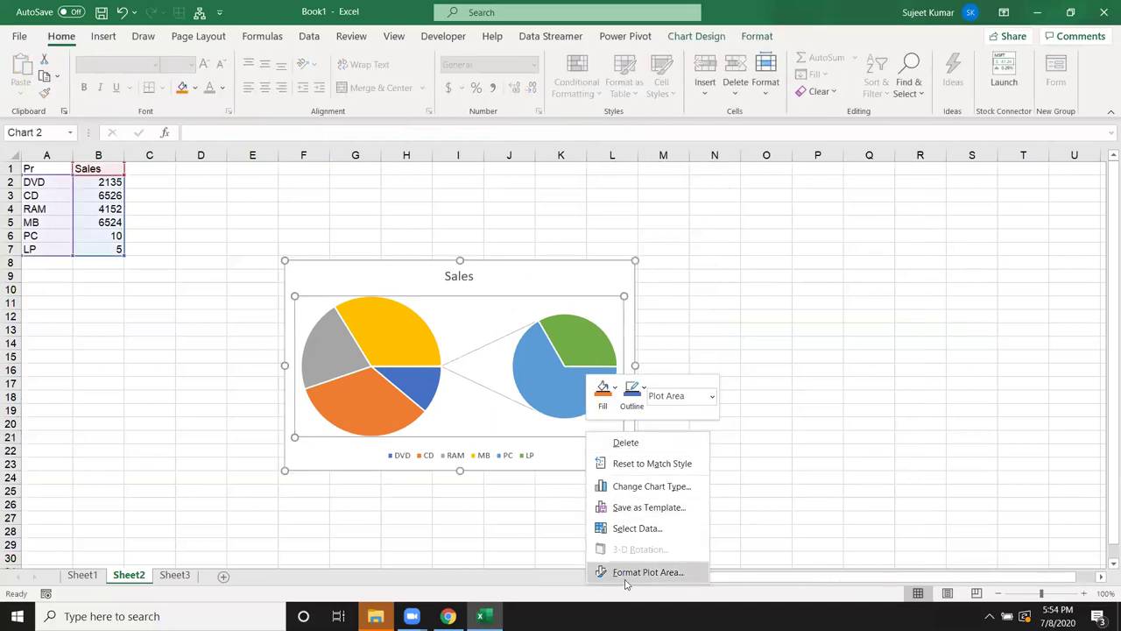
pyautogui.click(864, 270)
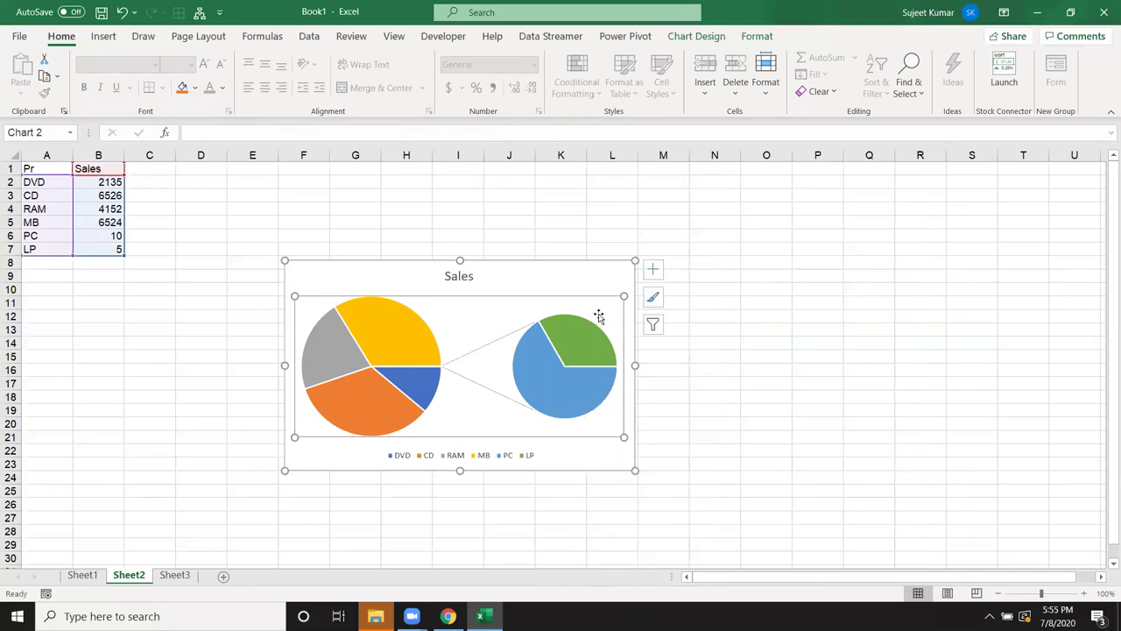
pyautogui.click(773, 359)
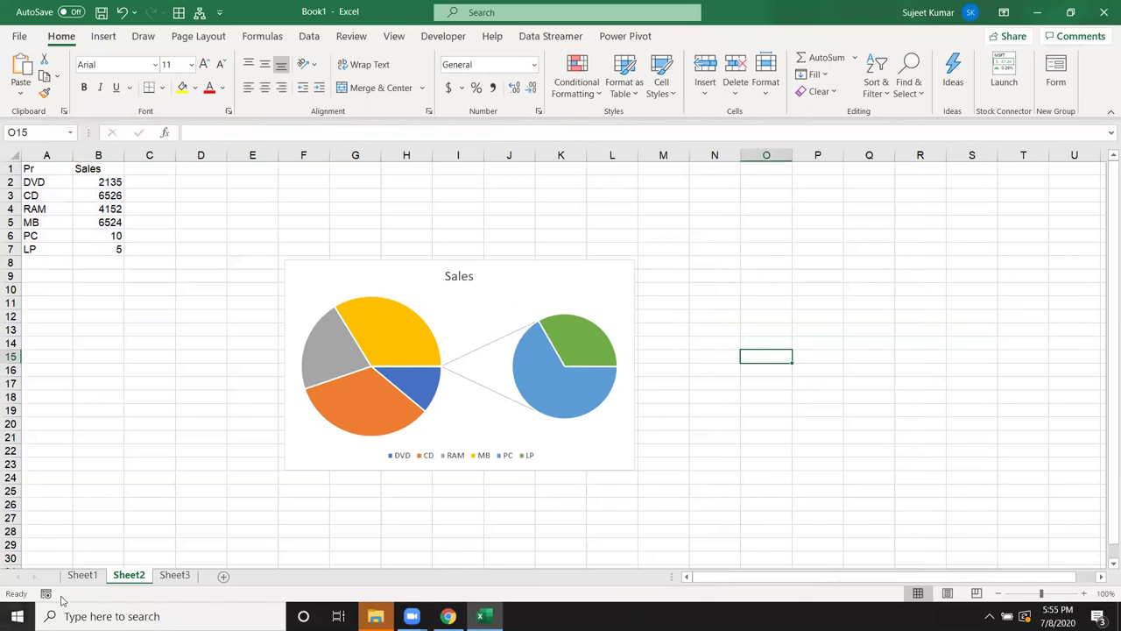
pyautogui.click(100, 575)
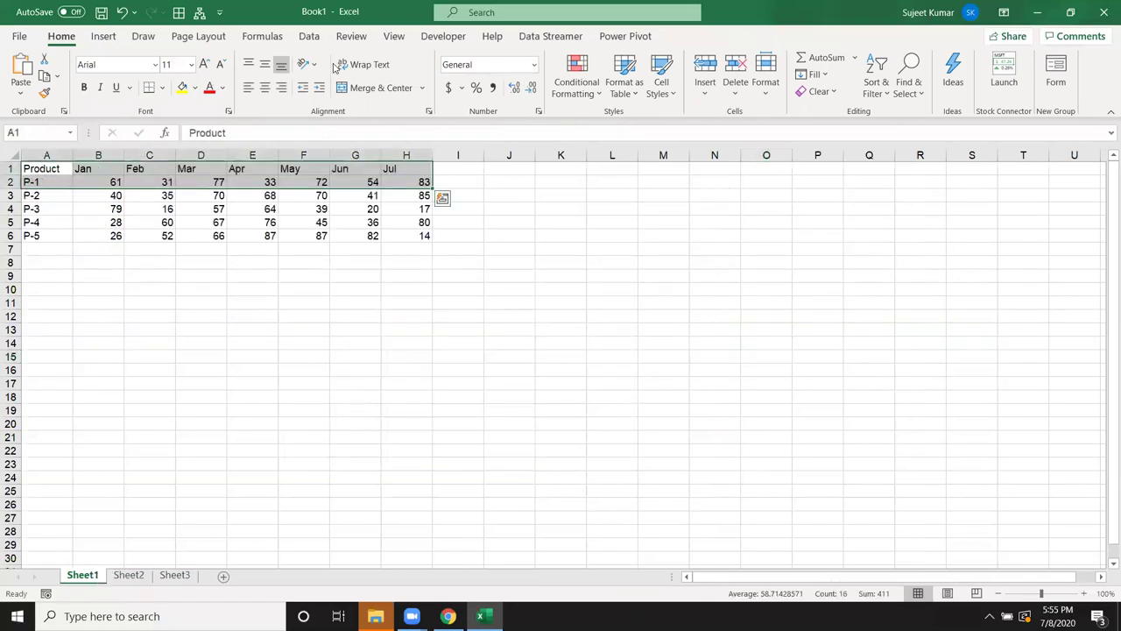
pyautogui.click(103, 35)
pyautogui.click(523, 58)
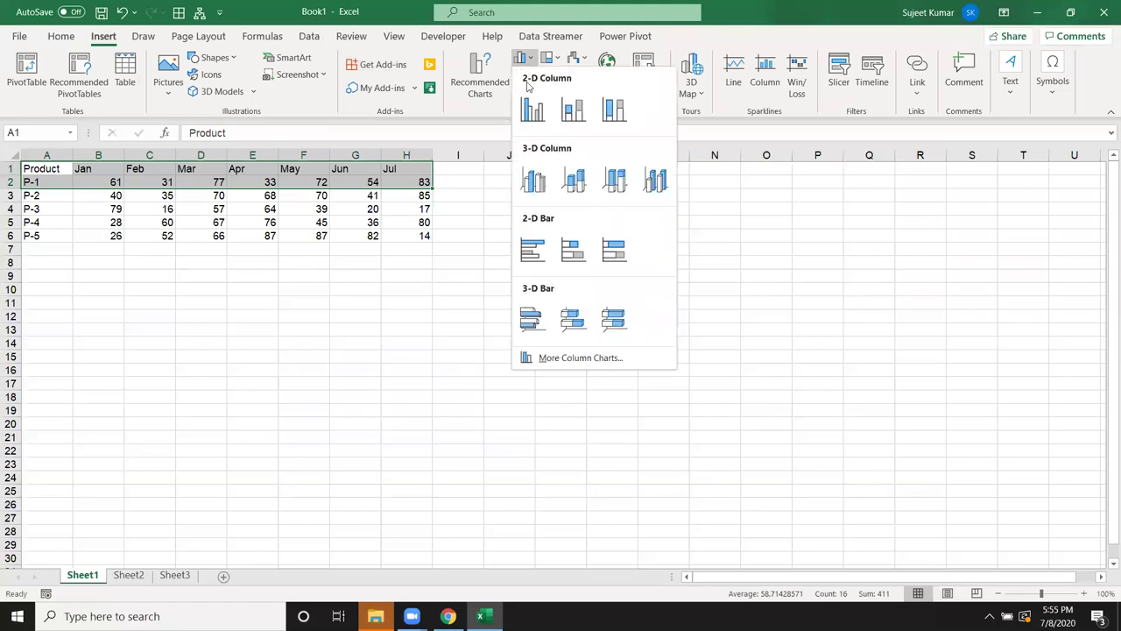
pyautogui.click(517, 110)
pyautogui.moveTo(479, 278); pyautogui.dragTo(382, 283)
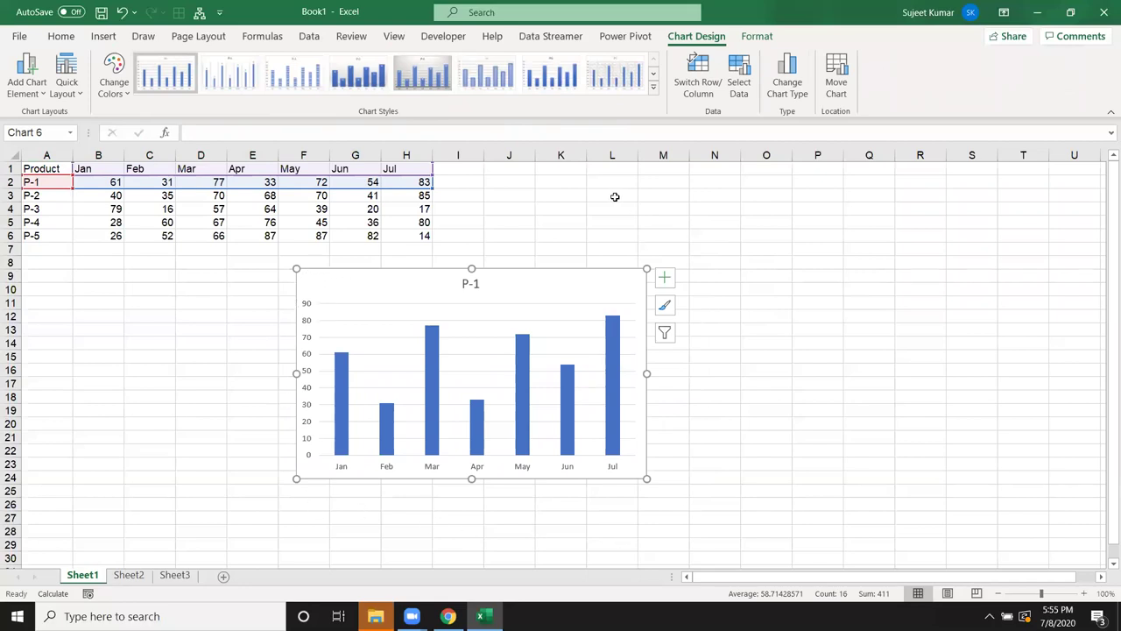
pyautogui.click(504, 313)
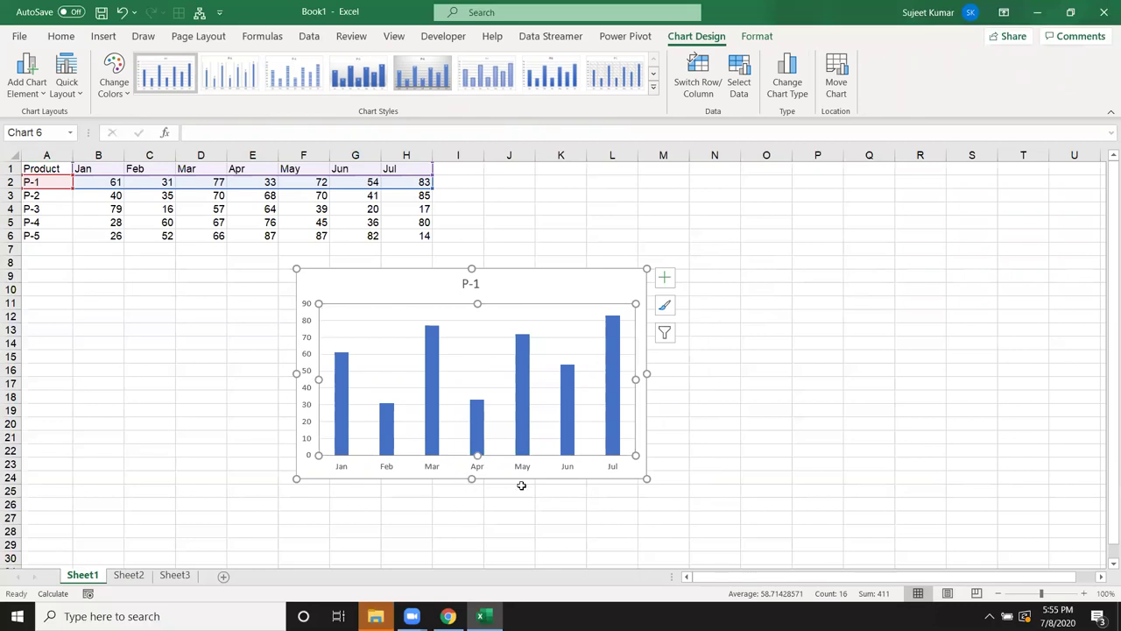
pyautogui.click(522, 358)
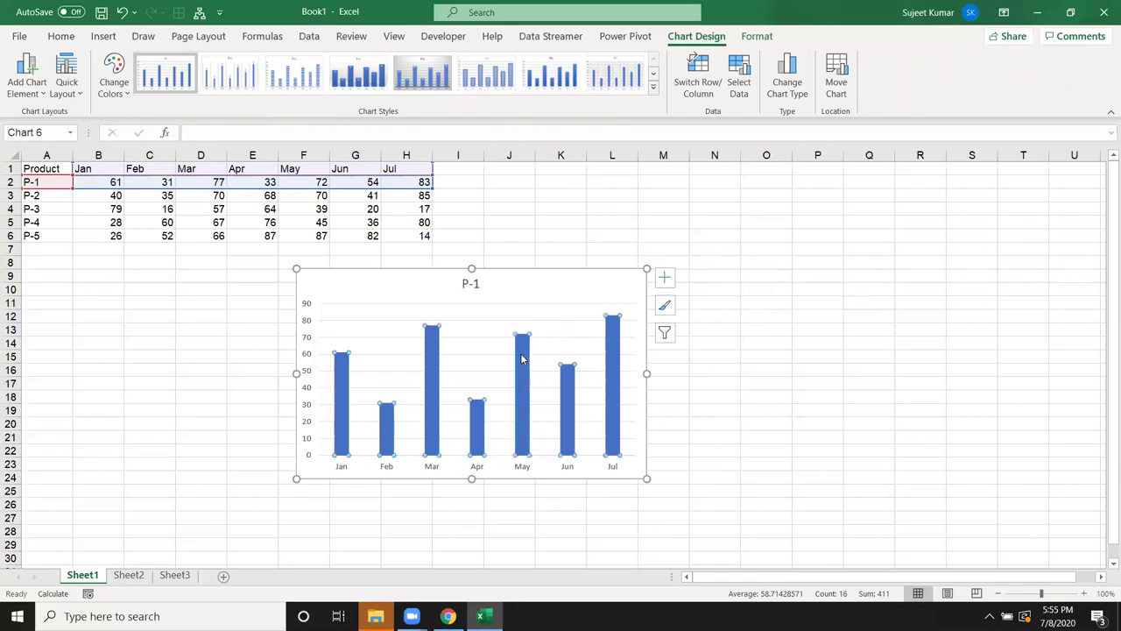
pyautogui.click(467, 284)
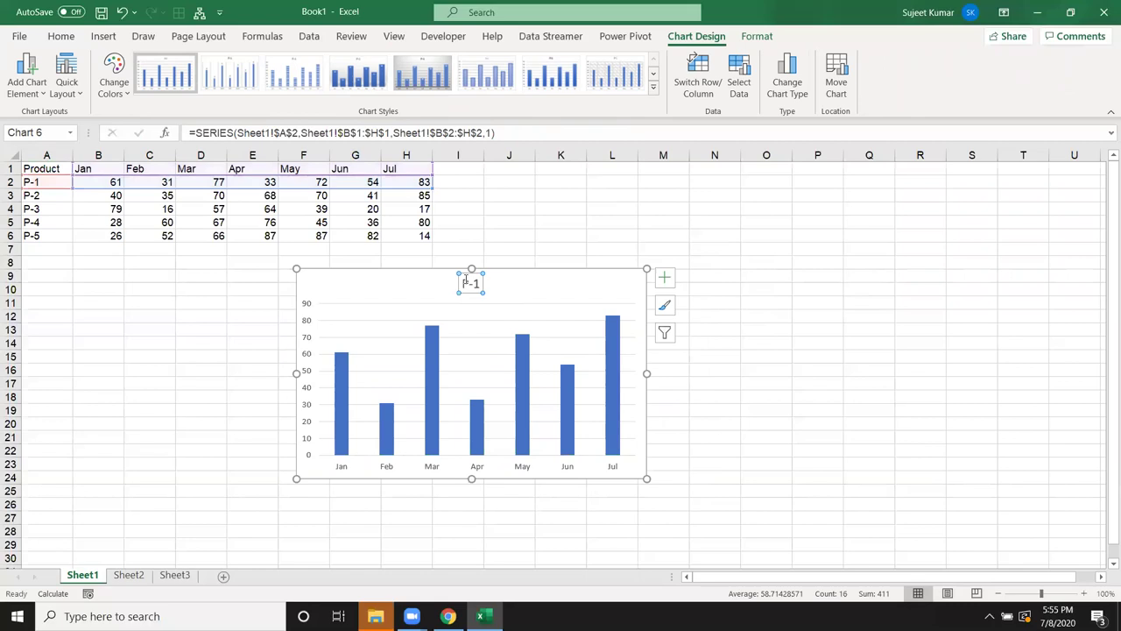
pyautogui.click(306, 306)
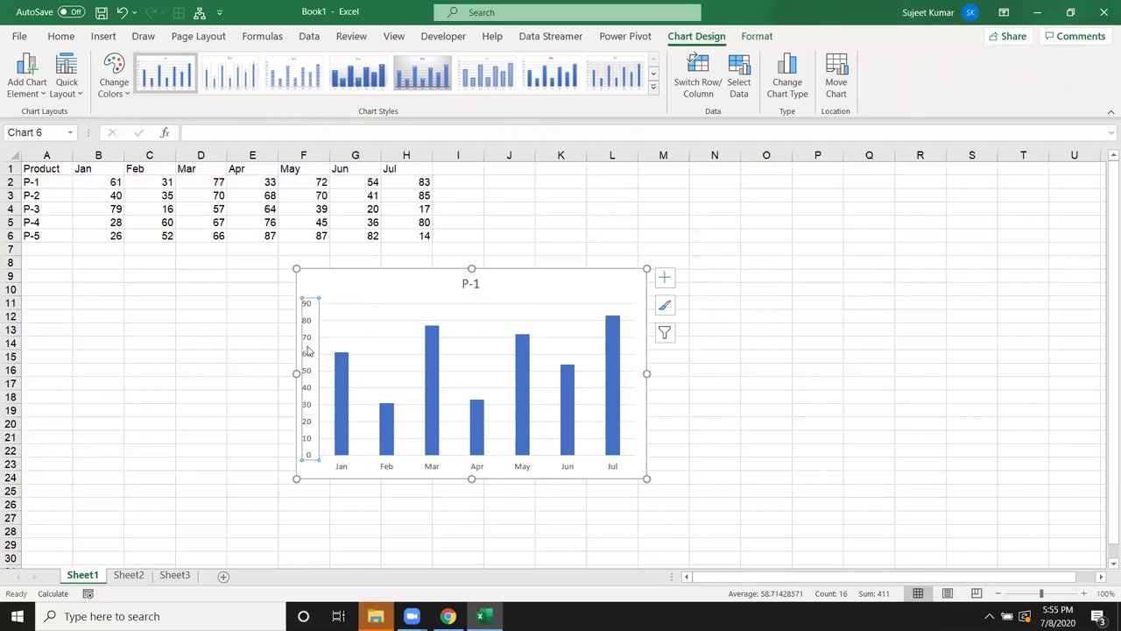
pyautogui.click(413, 464)
pyautogui.moveTo(445, 470); pyautogui.dragTo(436, 465)
pyautogui.click(437, 468)
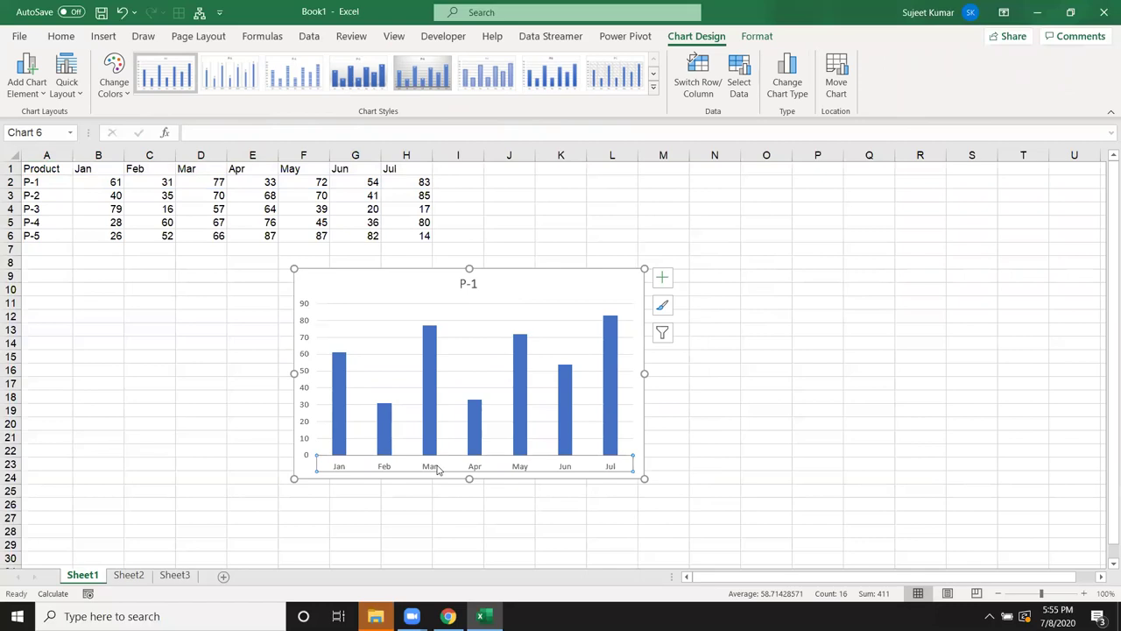
pyautogui.click(561, 285)
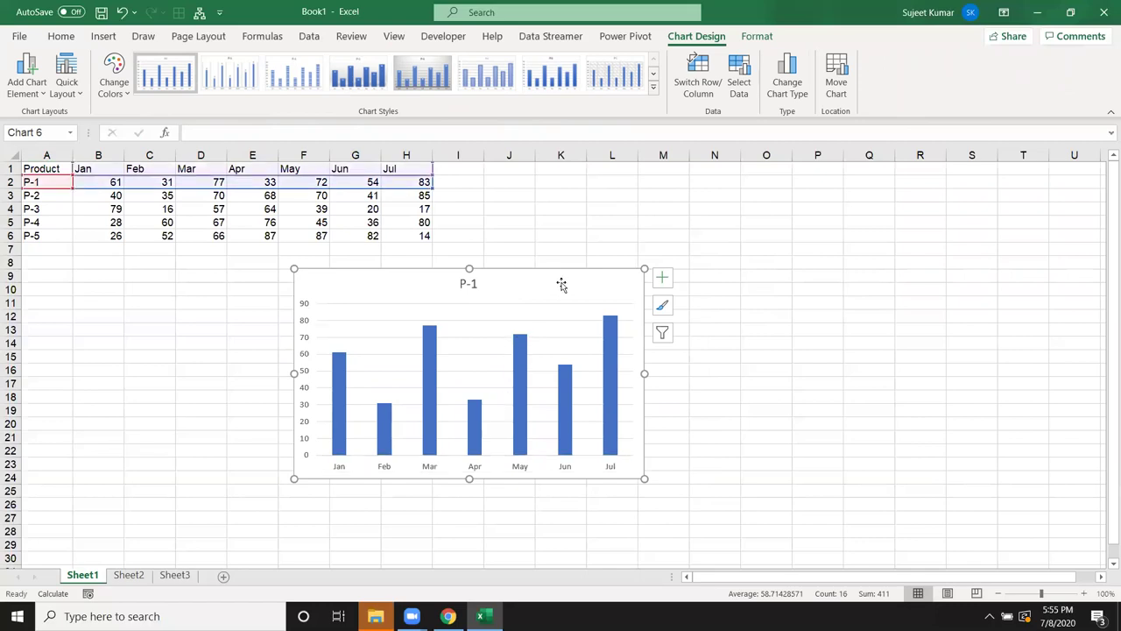
# - In Format Chart Area, try no fill and then a solid green background
pyautogui.rightClick(561, 285)
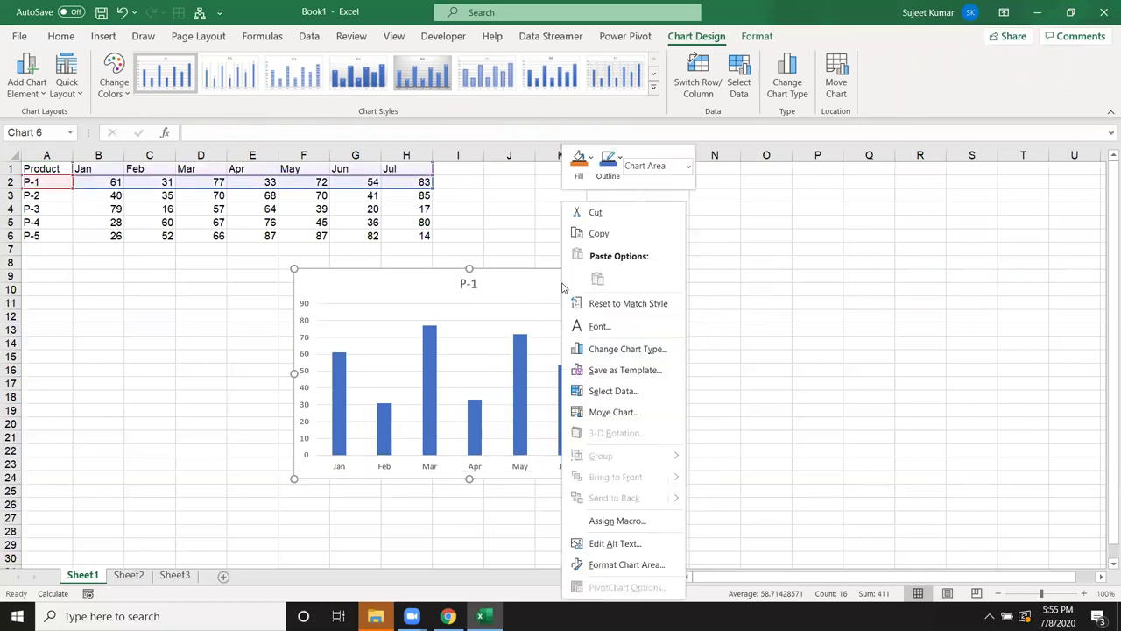
pyautogui.click(618, 566)
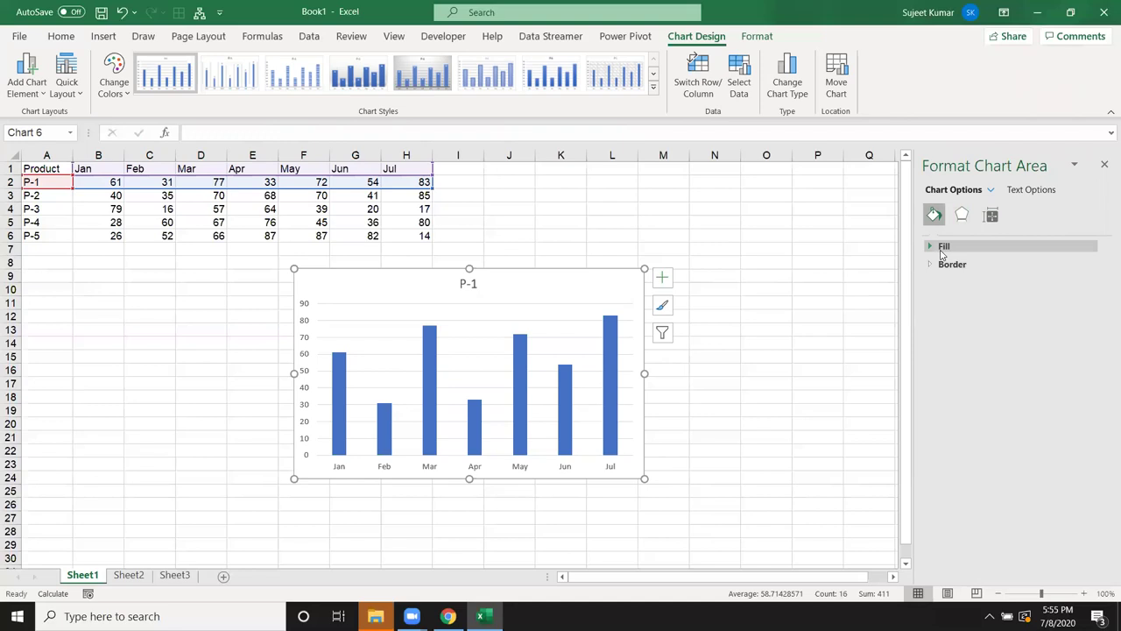
pyautogui.click(942, 251)
pyautogui.click(947, 270)
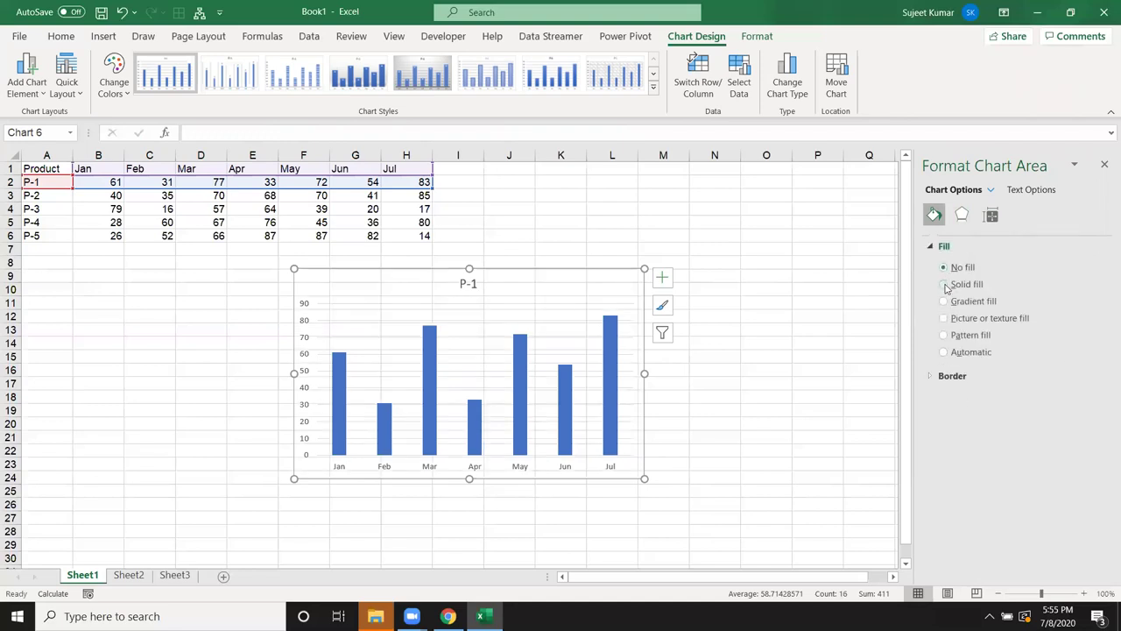
pyautogui.click(946, 284)
pyautogui.click(1083, 379)
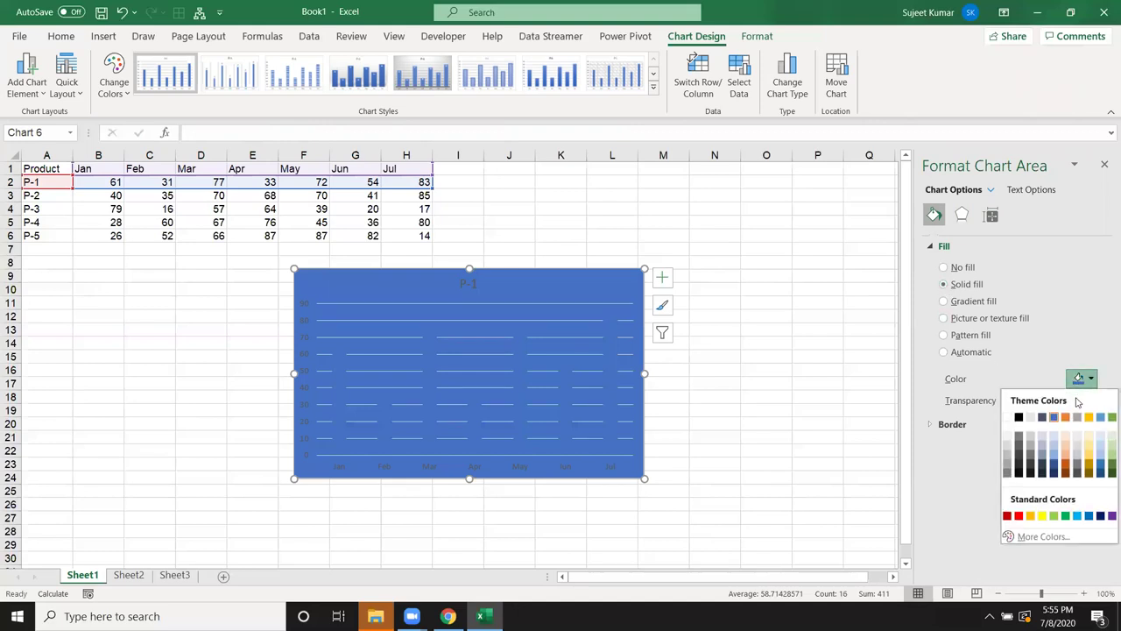
pyautogui.click(1066, 516)
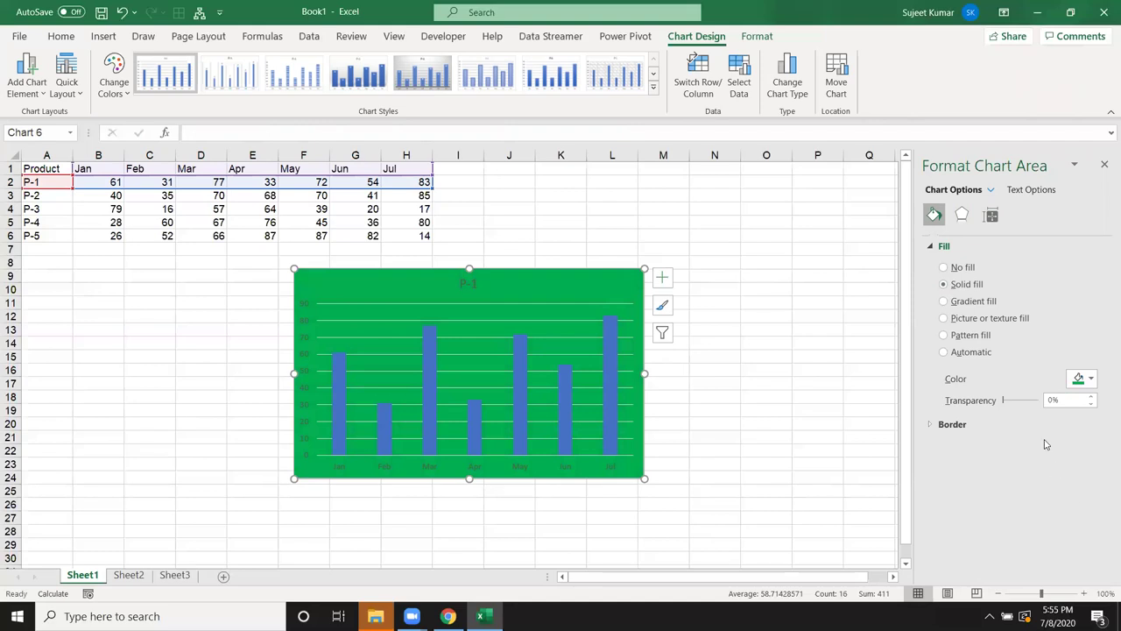
# - Apply a gold preset gradient to the chart background with a green first stop
pyautogui.click(974, 301)
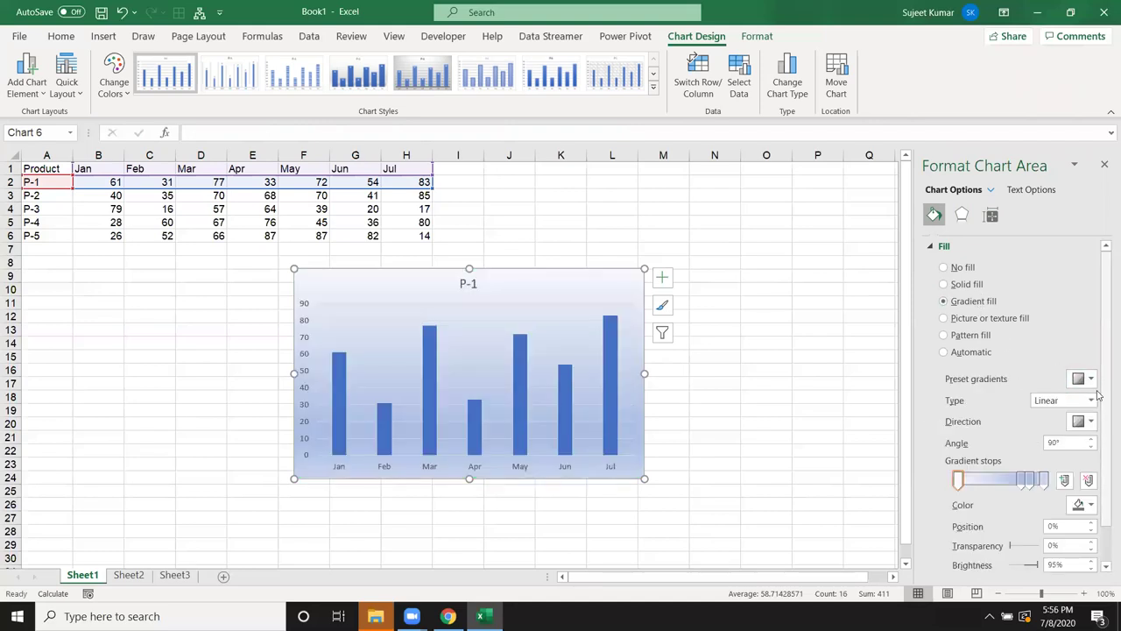
pyautogui.click(1092, 380)
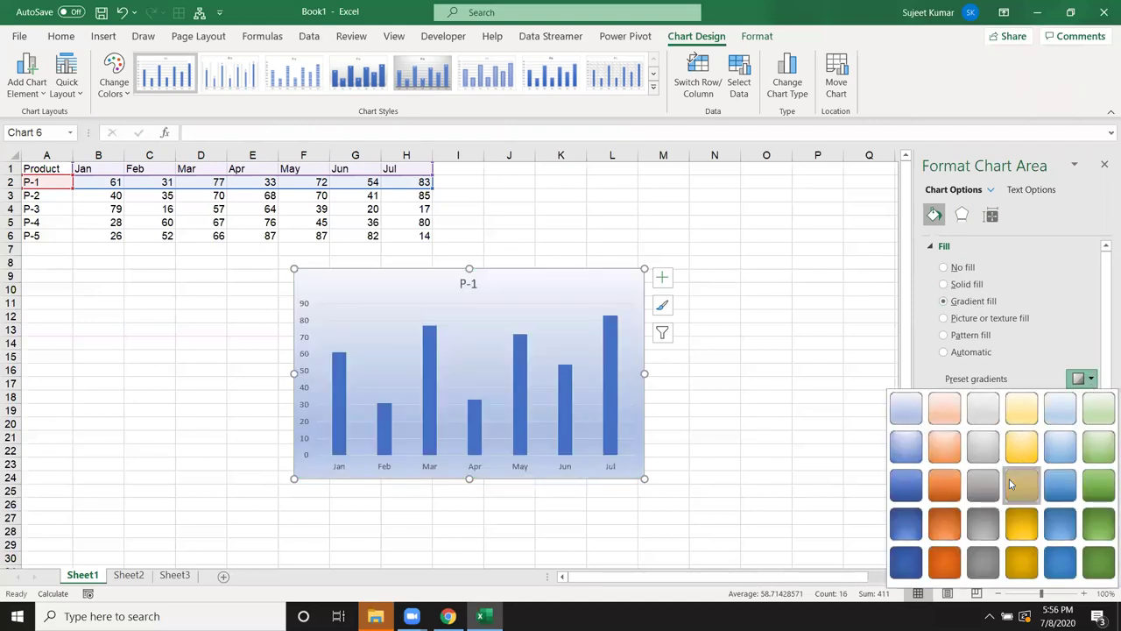
pyautogui.click(1022, 485)
pyautogui.click(1091, 422)
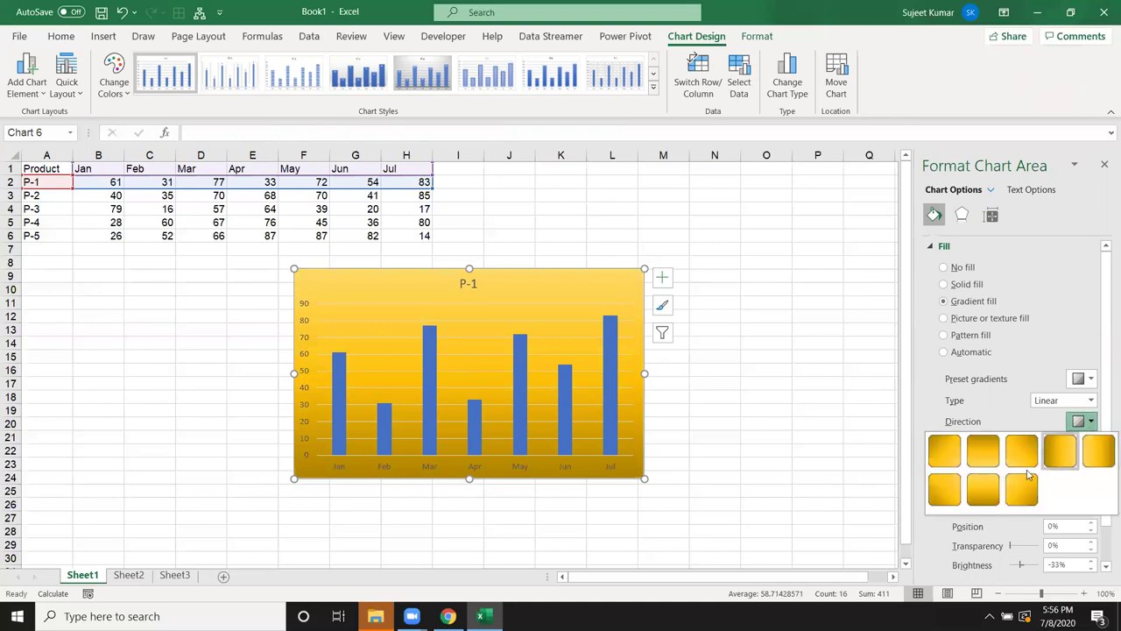
pyautogui.click(1048, 390)
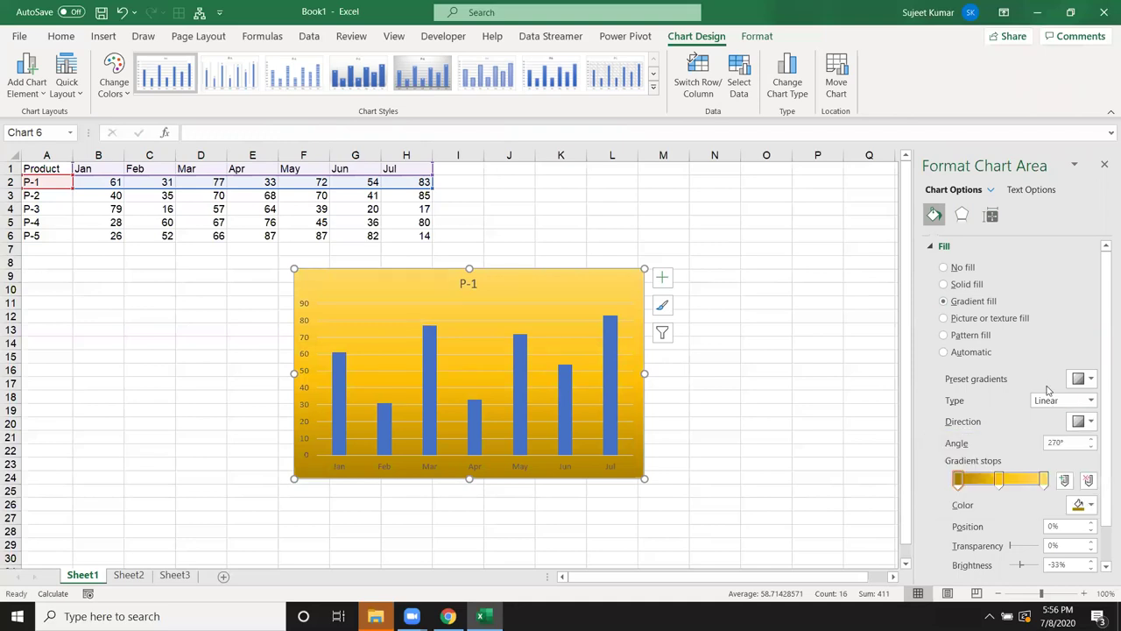
pyautogui.click(1083, 504)
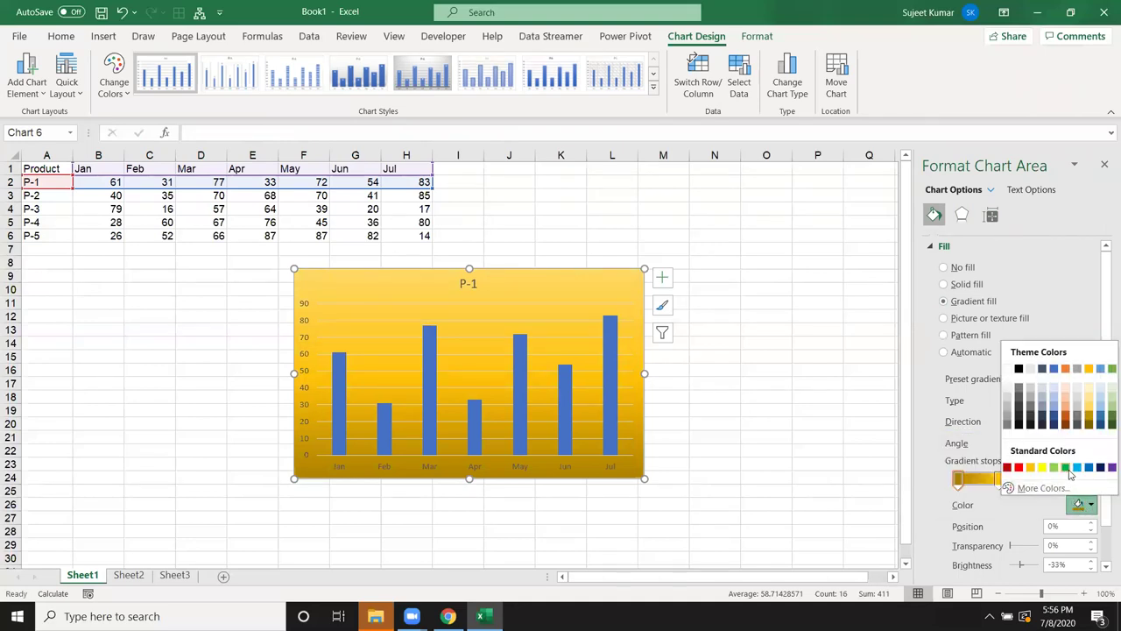
pyautogui.click(1066, 467)
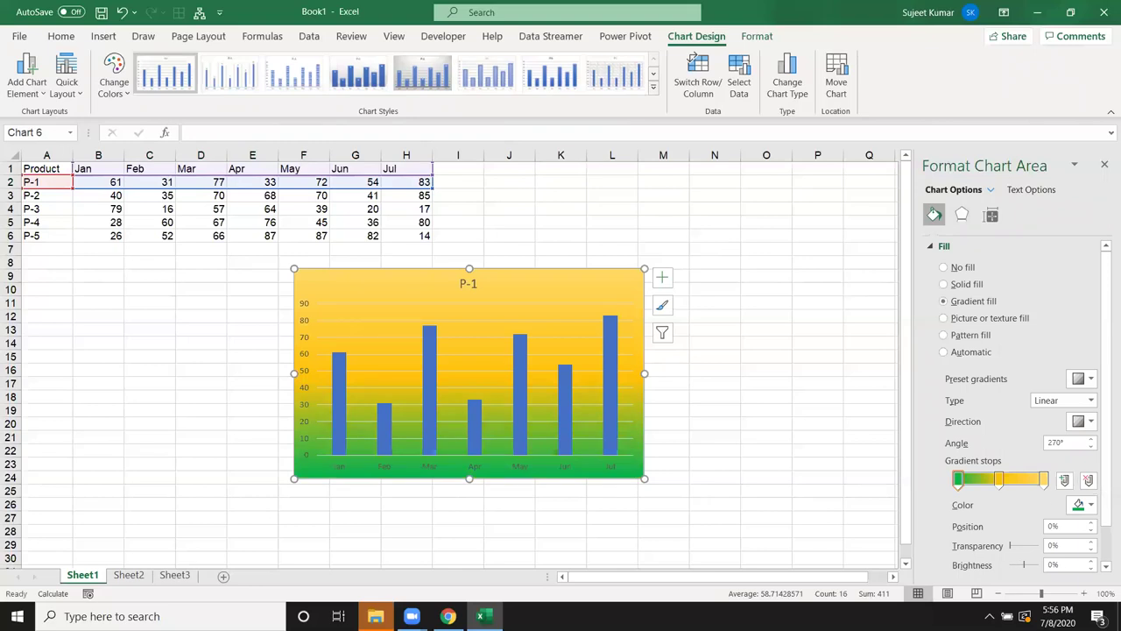
# - Try a light grey texture fill on the chart background
pyautogui.click(984, 320)
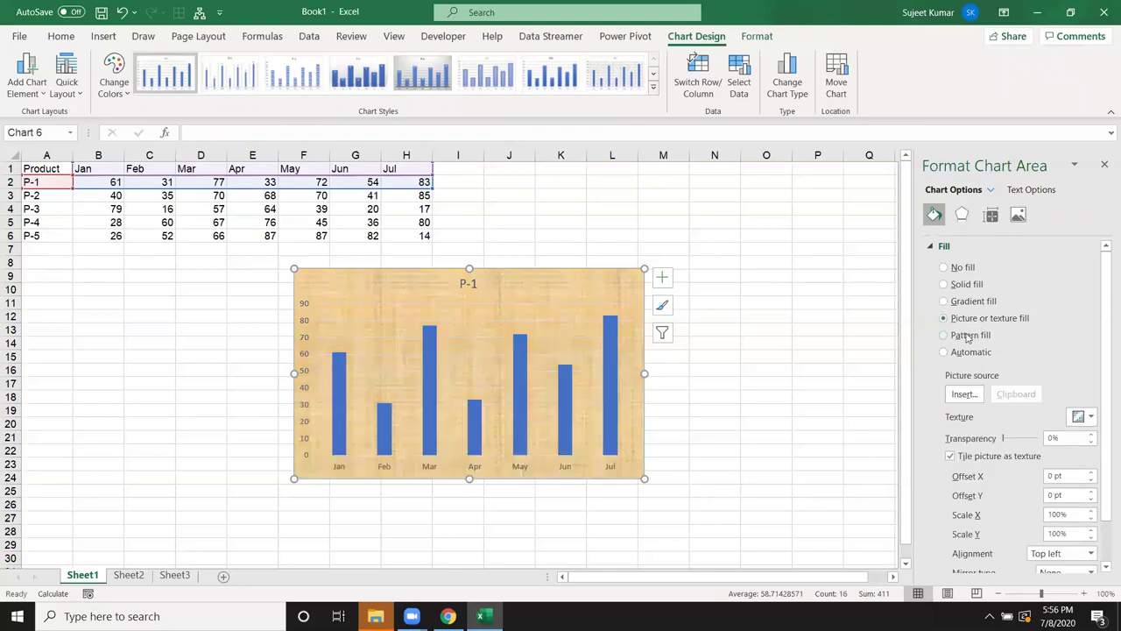
pyautogui.click(1091, 418)
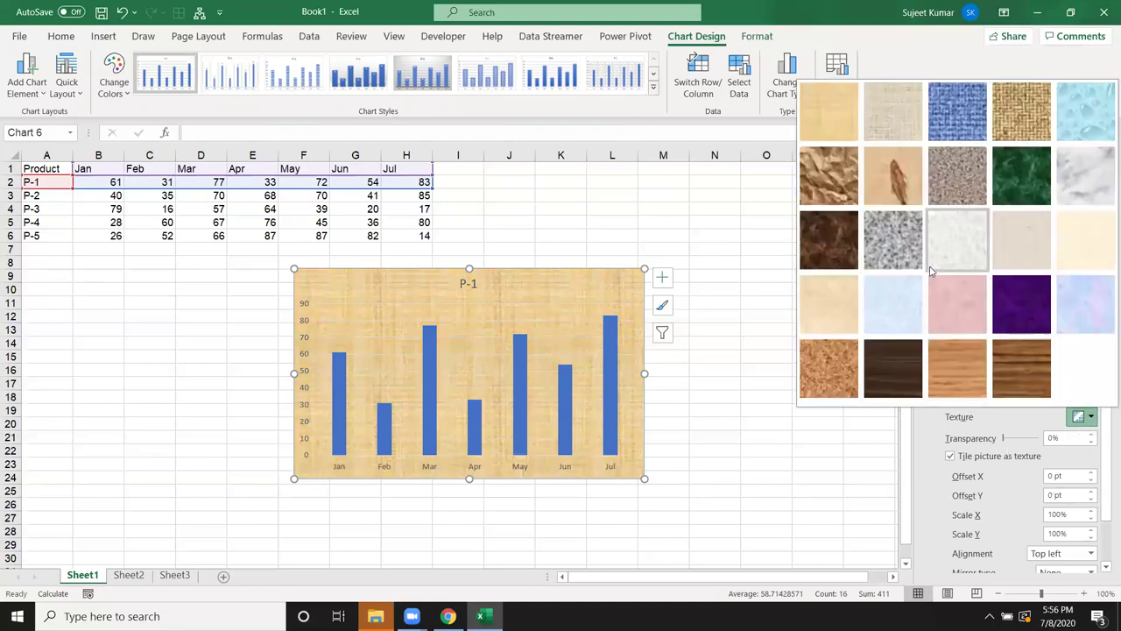
pyautogui.click(931, 268)
pyautogui.scroll(-1, 1005, 503)
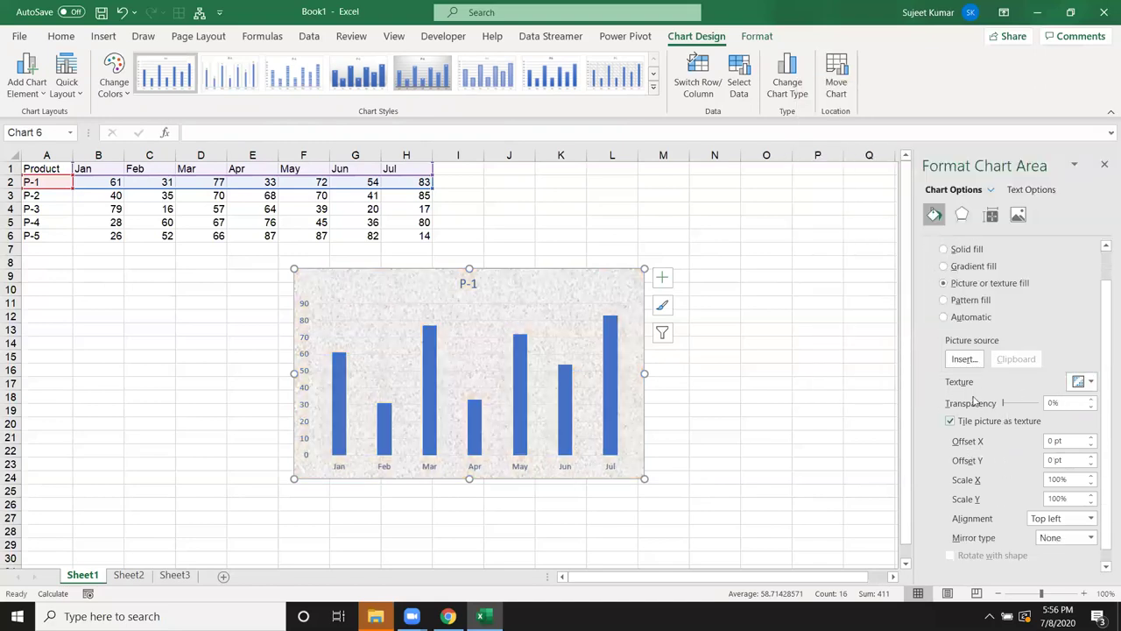
# - Fill the background with the Advanced Excel Training picture from file at 58% transparency
pyautogui.click(967, 363)
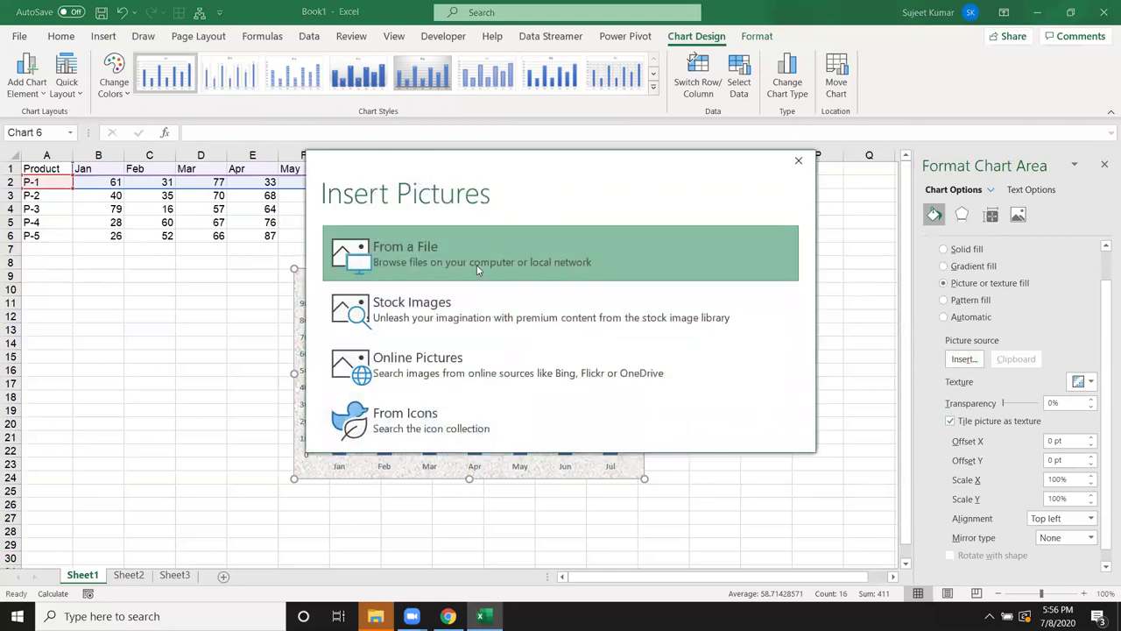
pyautogui.click(474, 263)
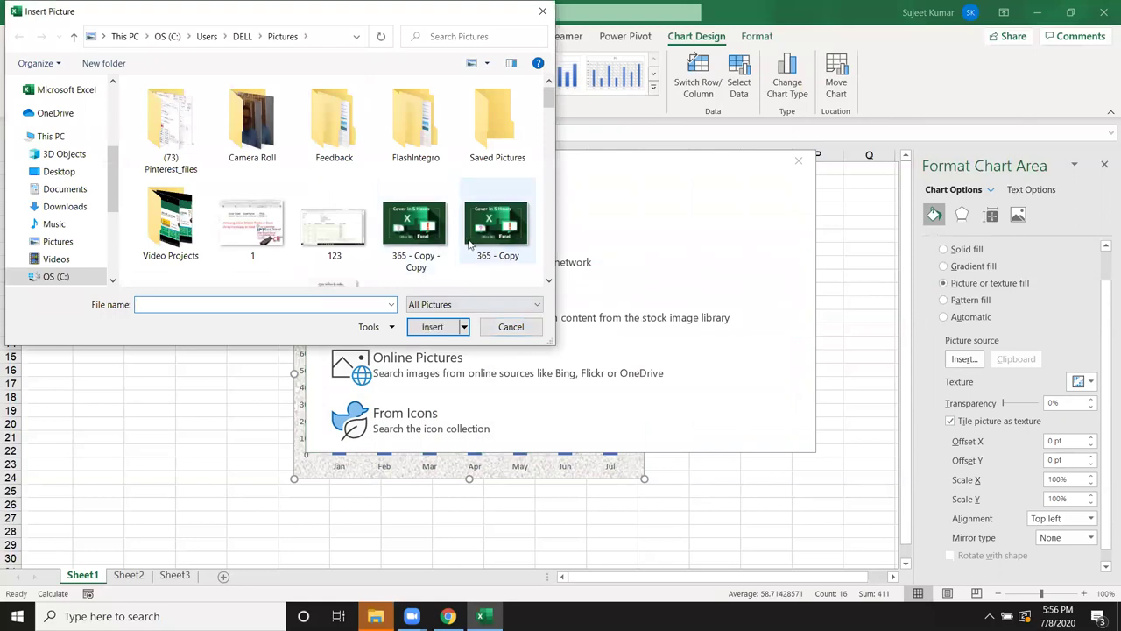
pyautogui.scroll(-5, 486, 243)
pyautogui.scroll(4, 368, 259)
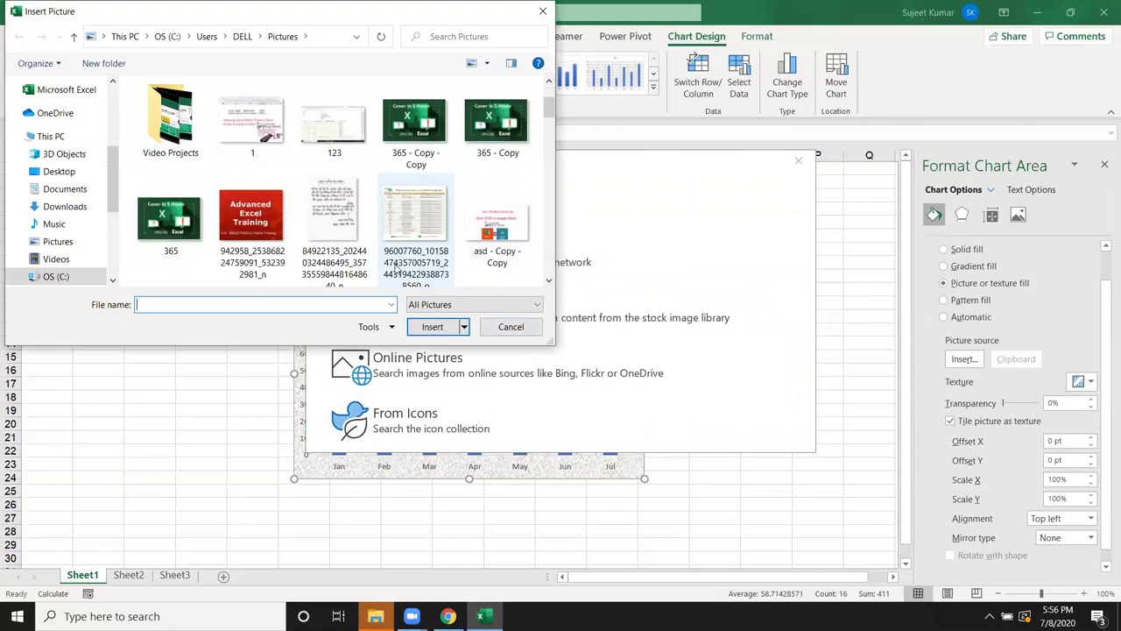
pyautogui.scroll(-1, 368, 259)
pyautogui.doubleClick(368, 259)
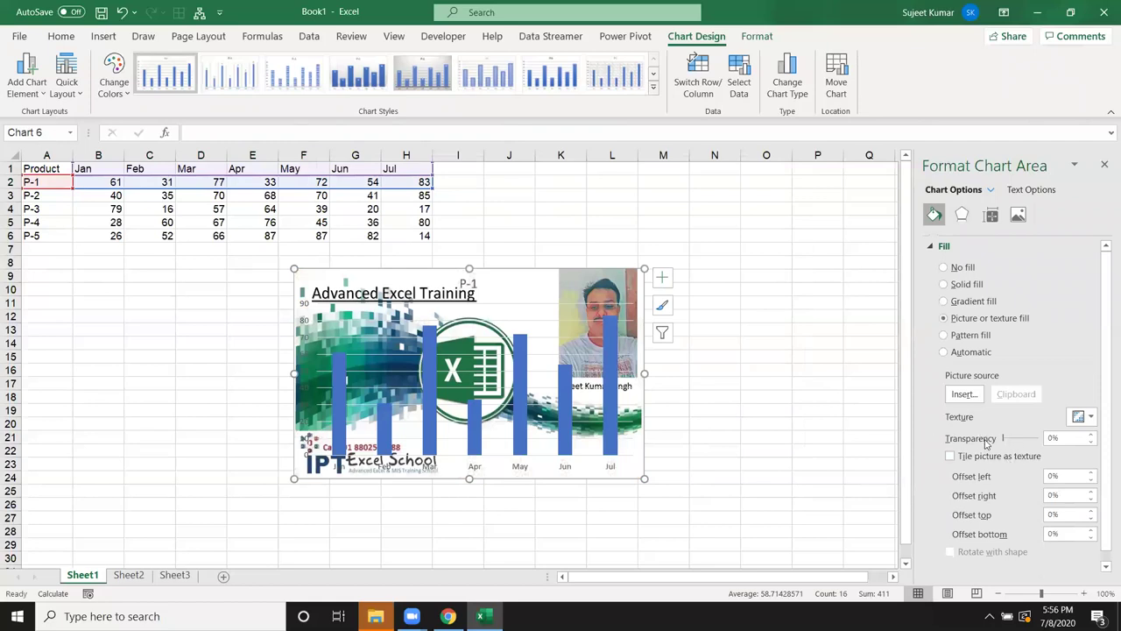
pyautogui.moveTo(1004, 440); pyautogui.dragTo(1028, 441)
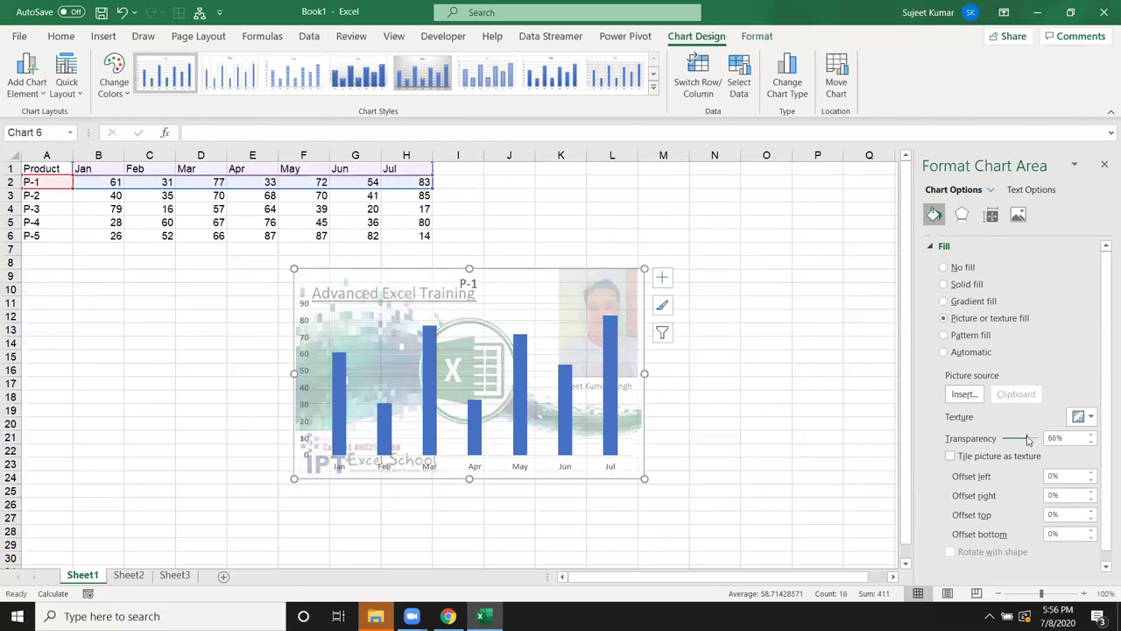
pyautogui.moveTo(1028, 439); pyautogui.dragTo(1024, 440)
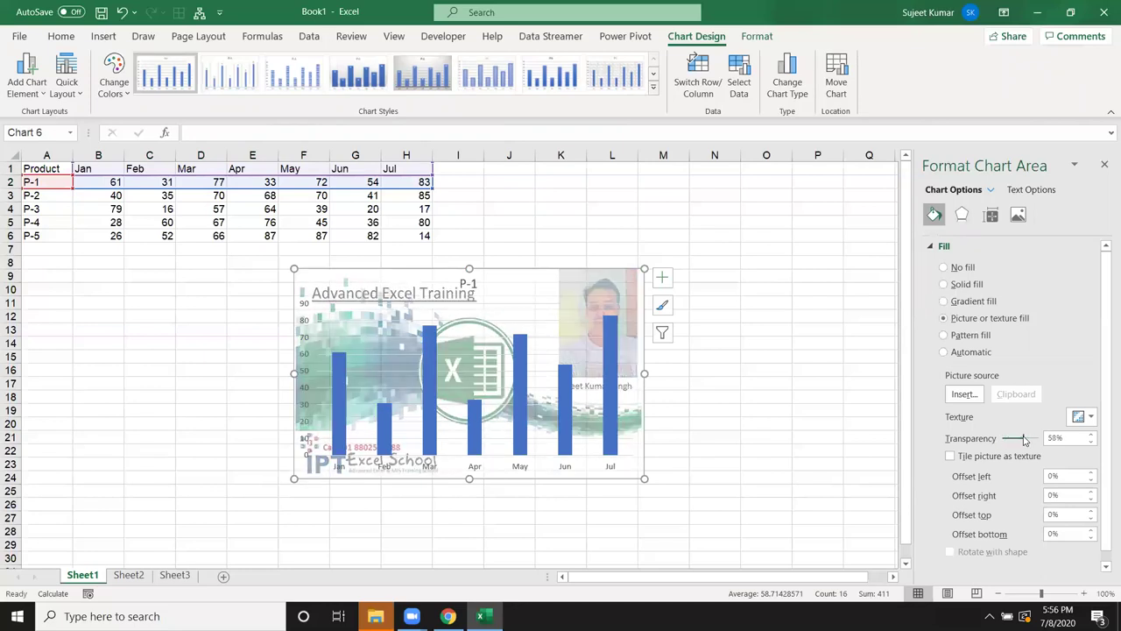
pyautogui.scroll(-1, 1086, 500)
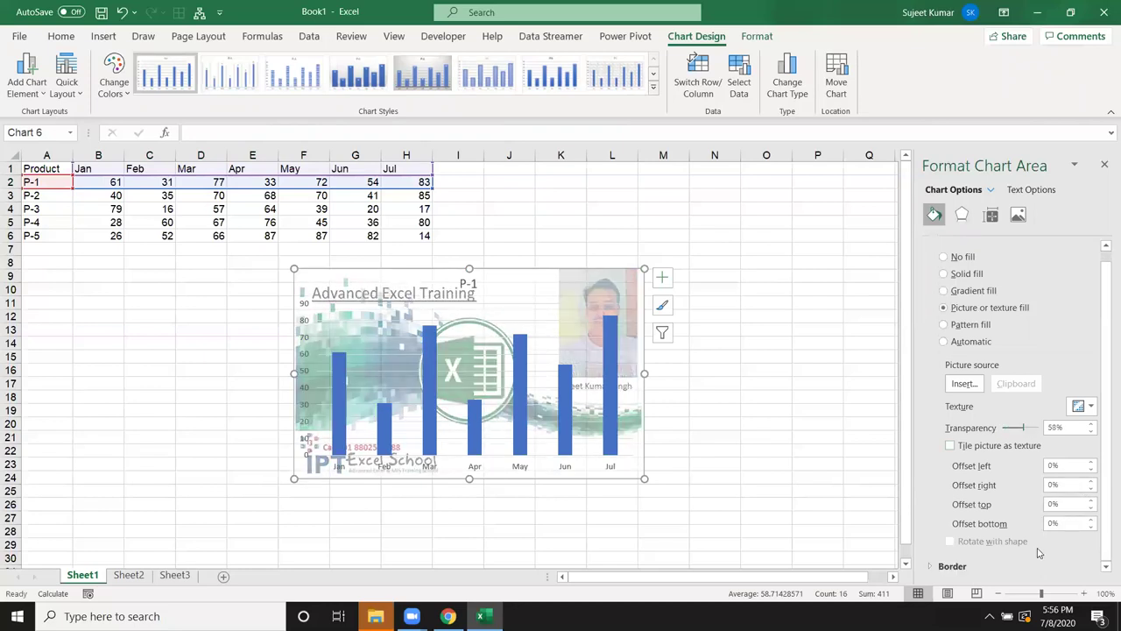
# - Try a vertical-line pattern on the P-1 chart background, then reset it to automatic
pyautogui.click(983, 328)
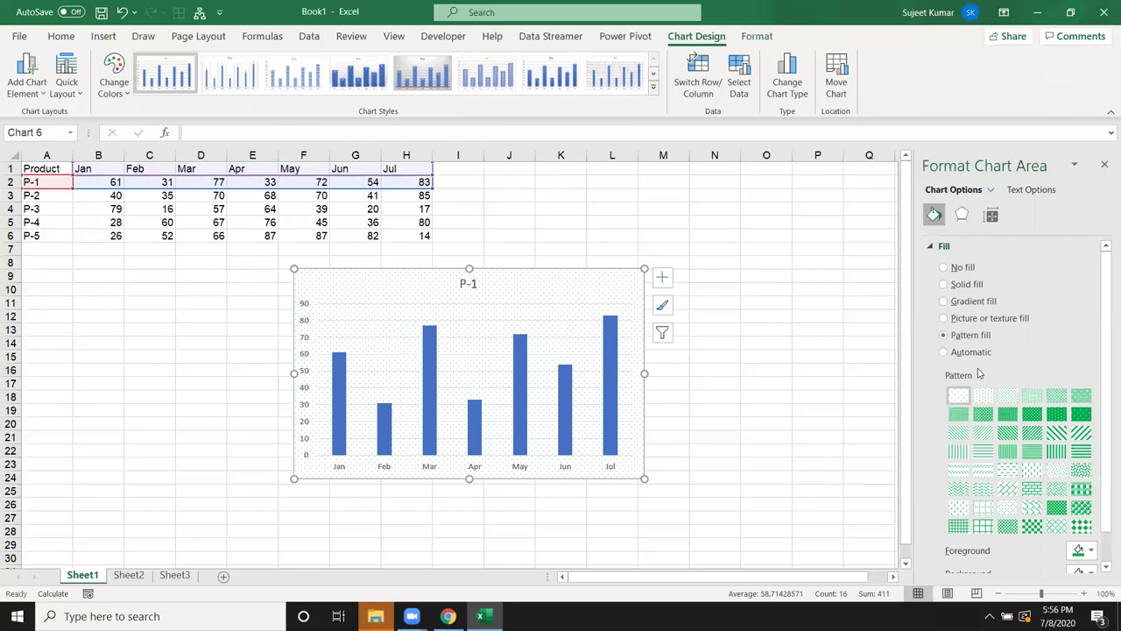
pyautogui.click(1058, 452)
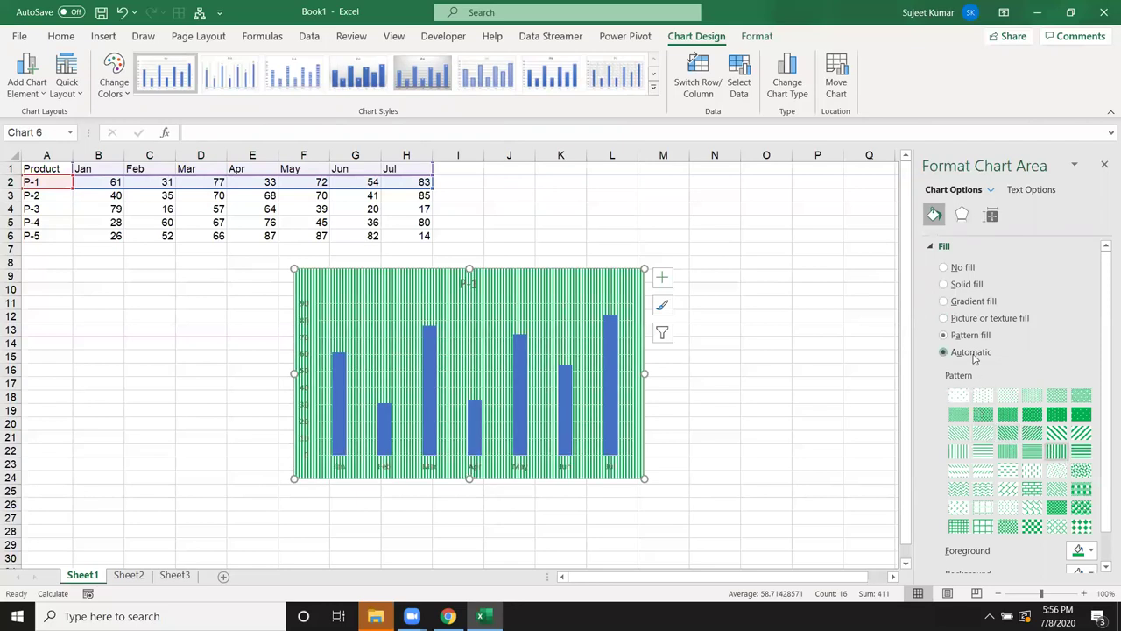
pyautogui.click(974, 354)
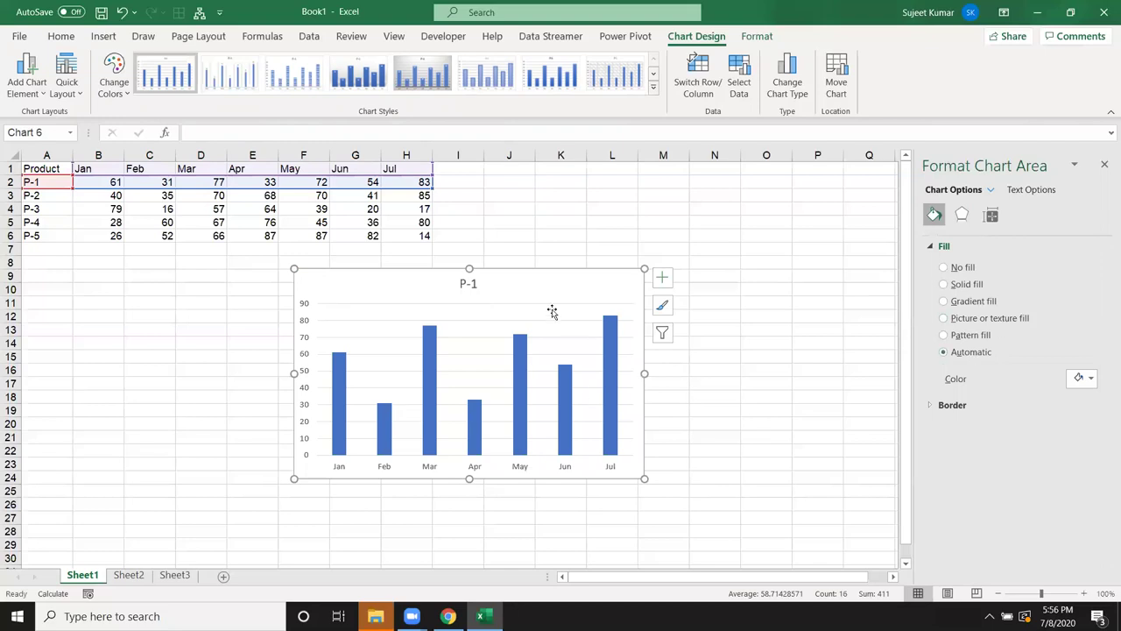
# - Expand the Border settings, then select the plot area and the P-1 data bars
pyautogui.click(952, 405)
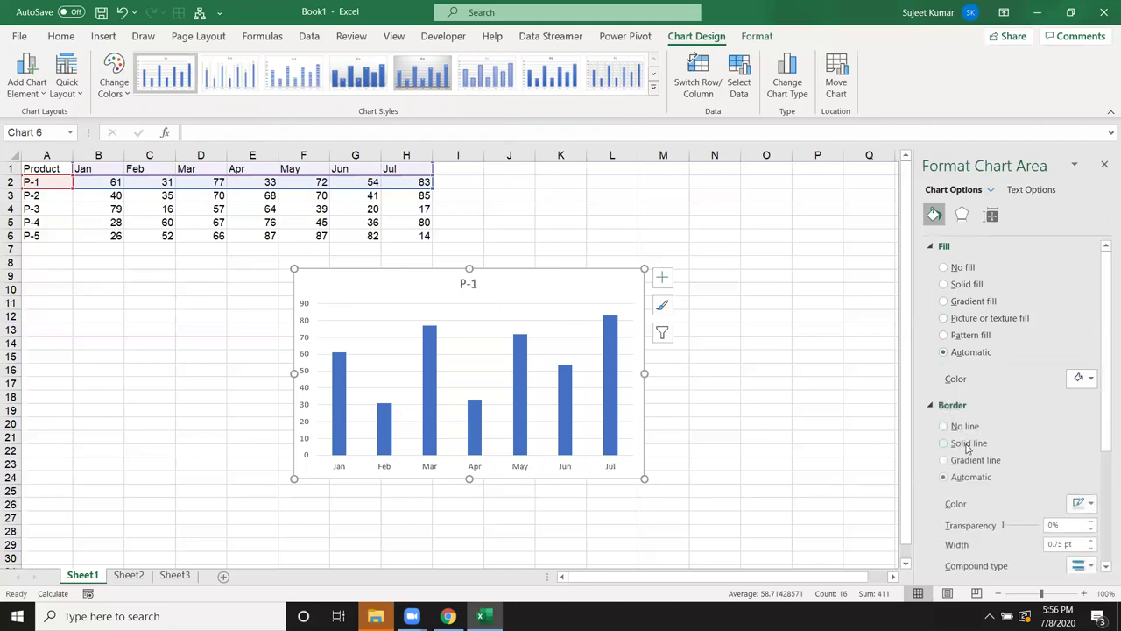
pyautogui.scroll(-2, 963, 454)
pyautogui.scroll(-2, 964, 454)
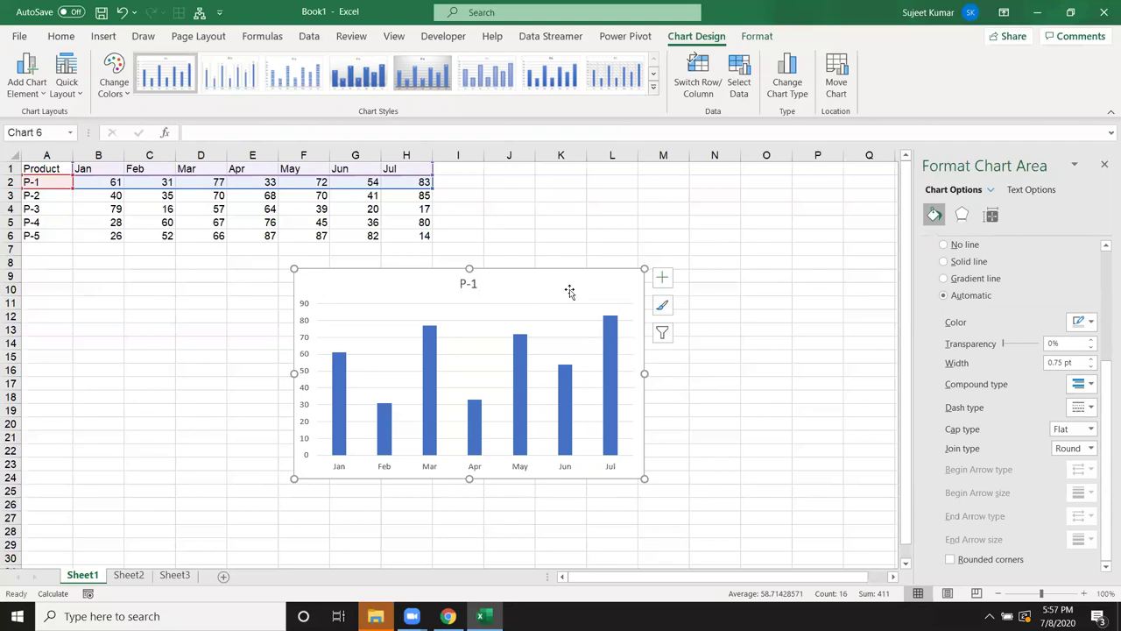
pyautogui.click(568, 316)
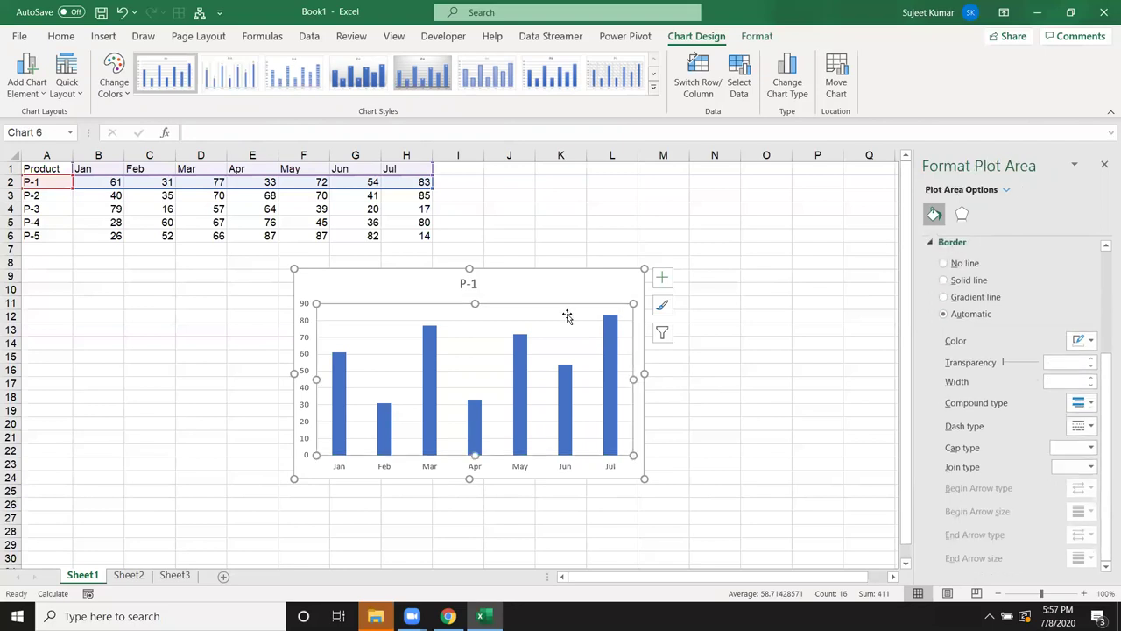
pyautogui.click(613, 359)
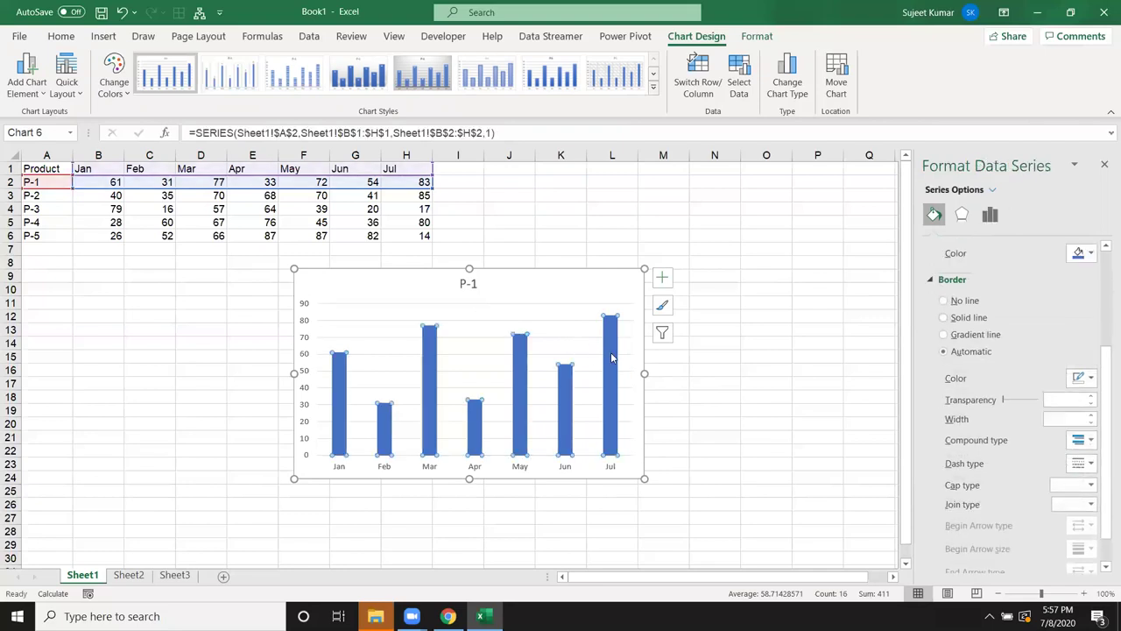
# - Fill the P-1 columns with standard Red instead of the default blue
pyautogui.scroll(3, 1004, 298)
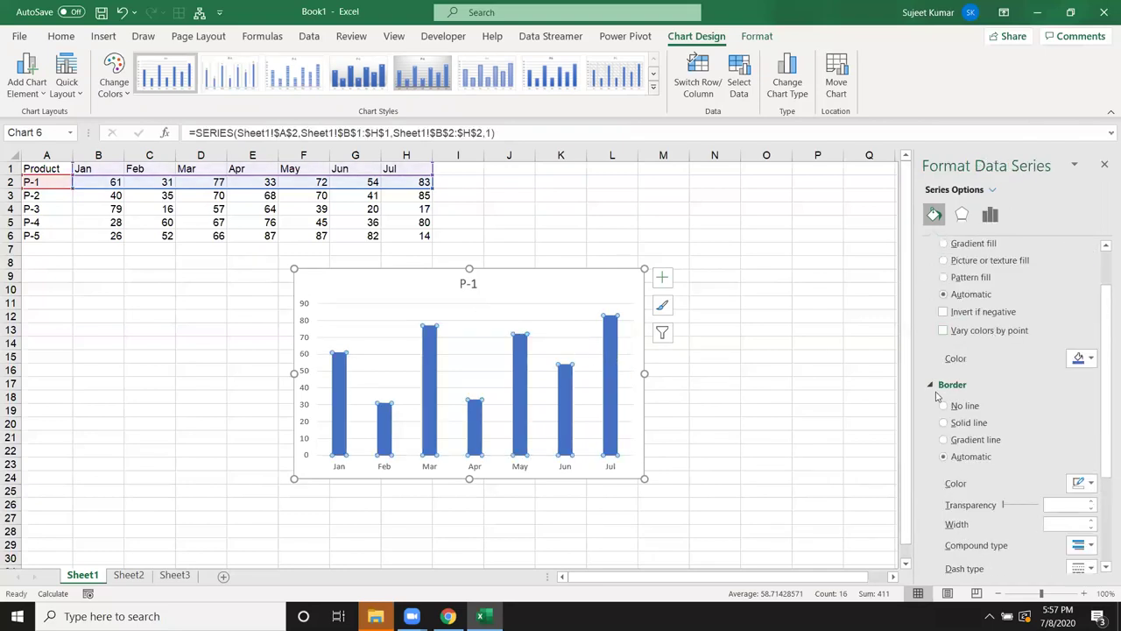
pyautogui.click(934, 390)
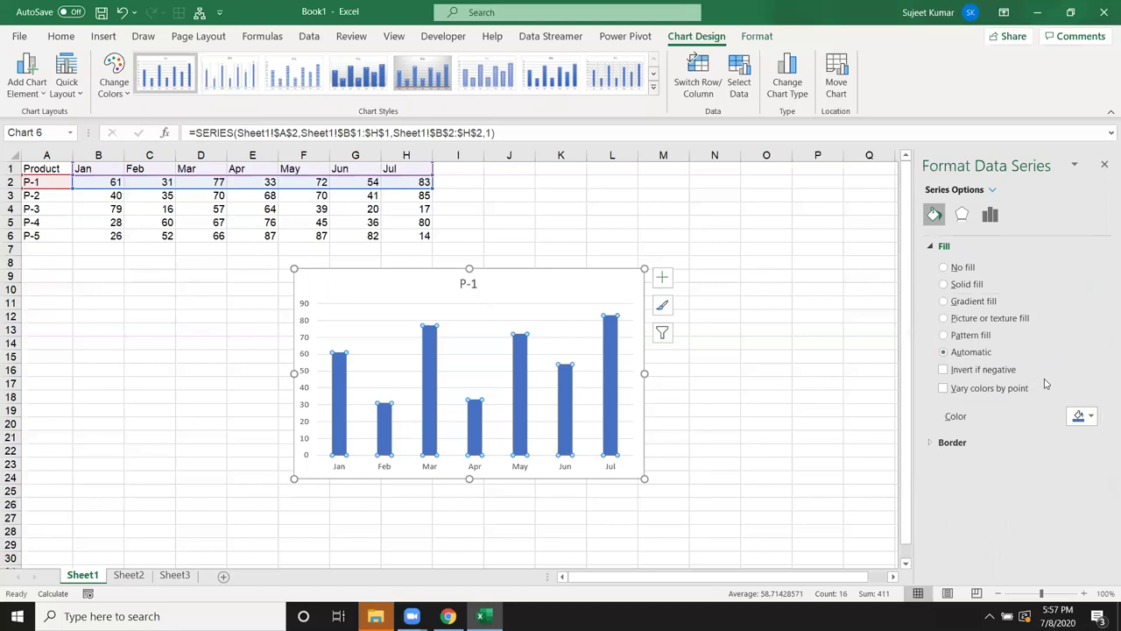
pyautogui.click(1085, 416)
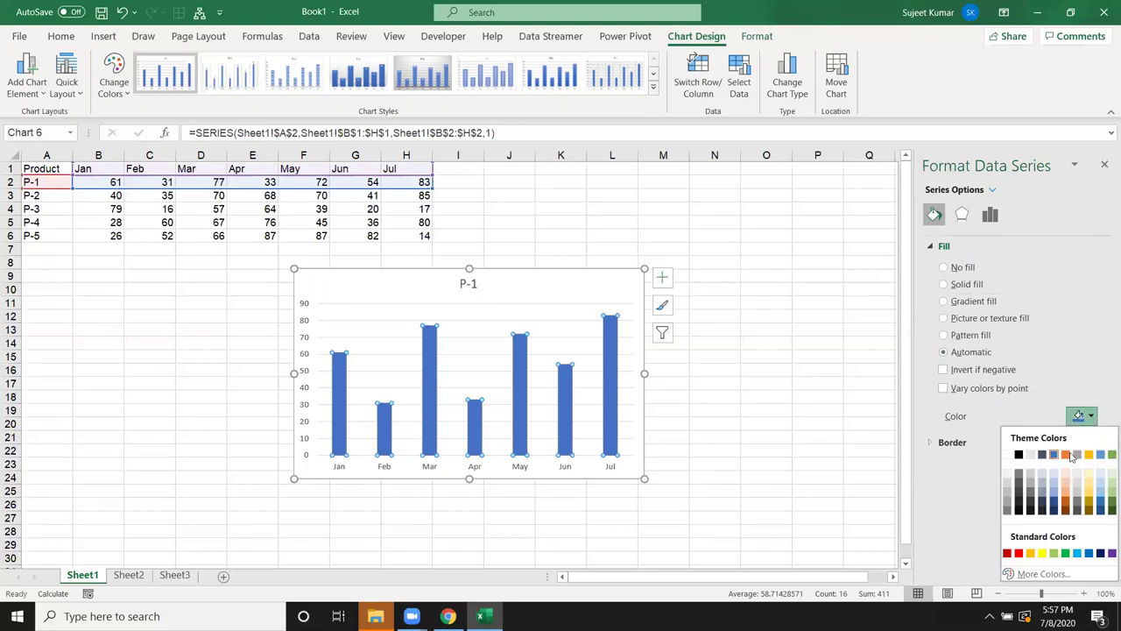
pyautogui.click(1019, 553)
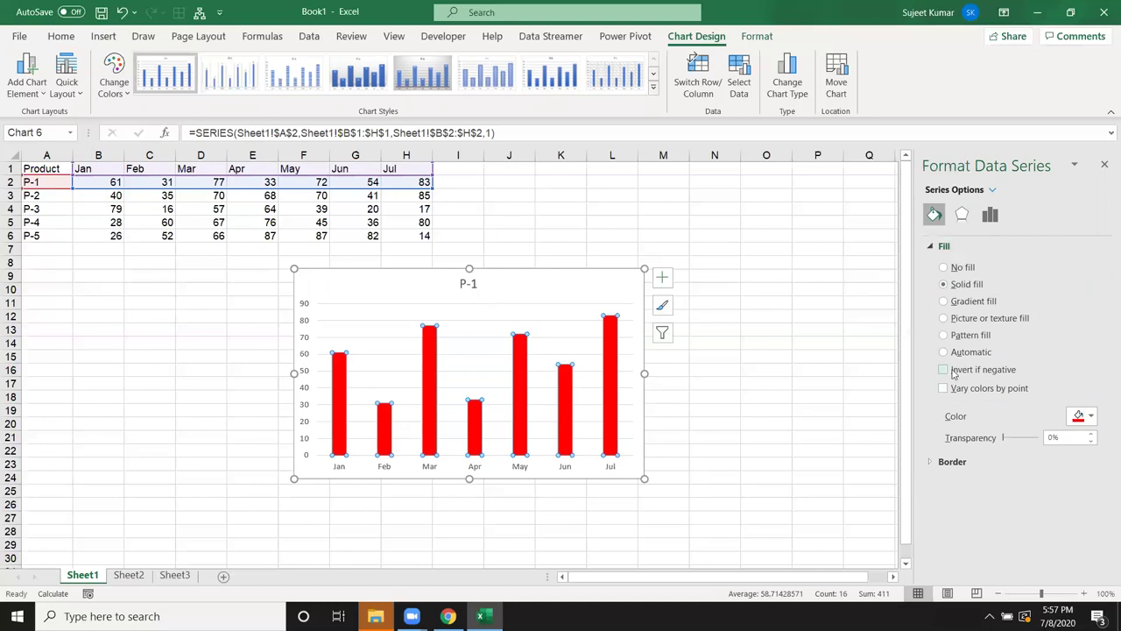
pyautogui.click(962, 213)
pyautogui.click(936, 214)
pyautogui.click(534, 296)
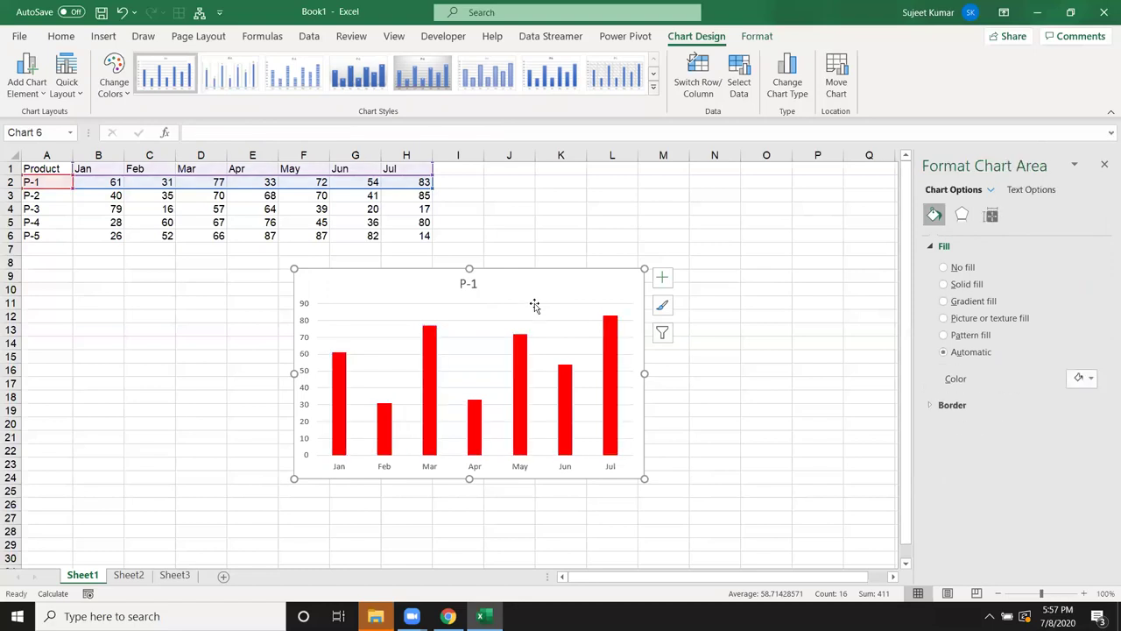
# - Select the red P-1 series and show its Effects options in Format Data Series
pyautogui.click(533, 314)
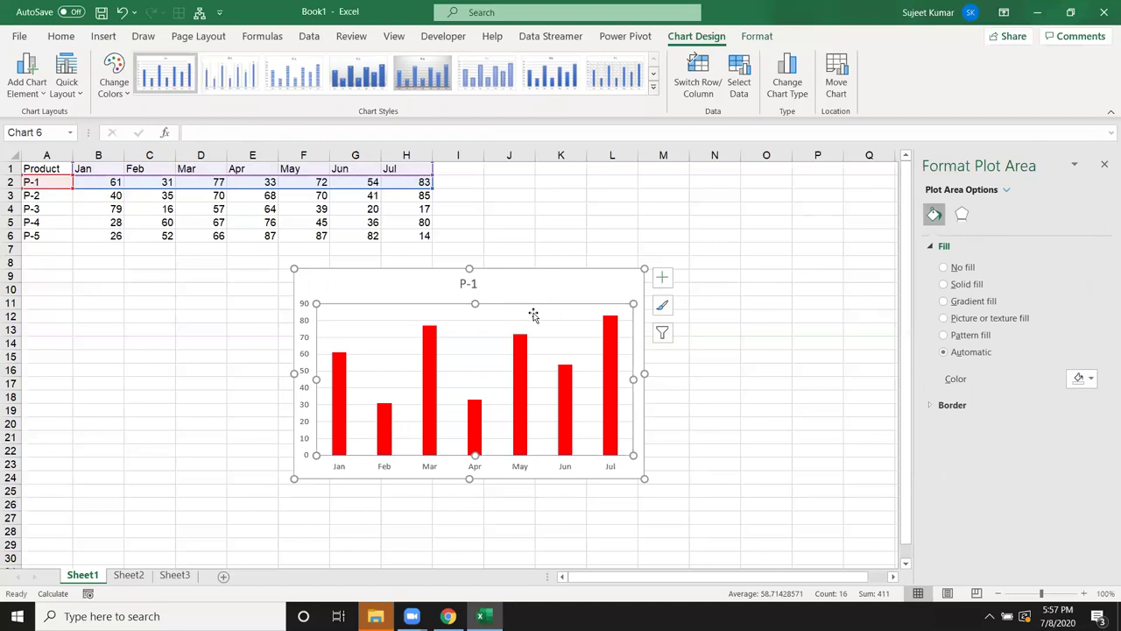
pyautogui.click(524, 340)
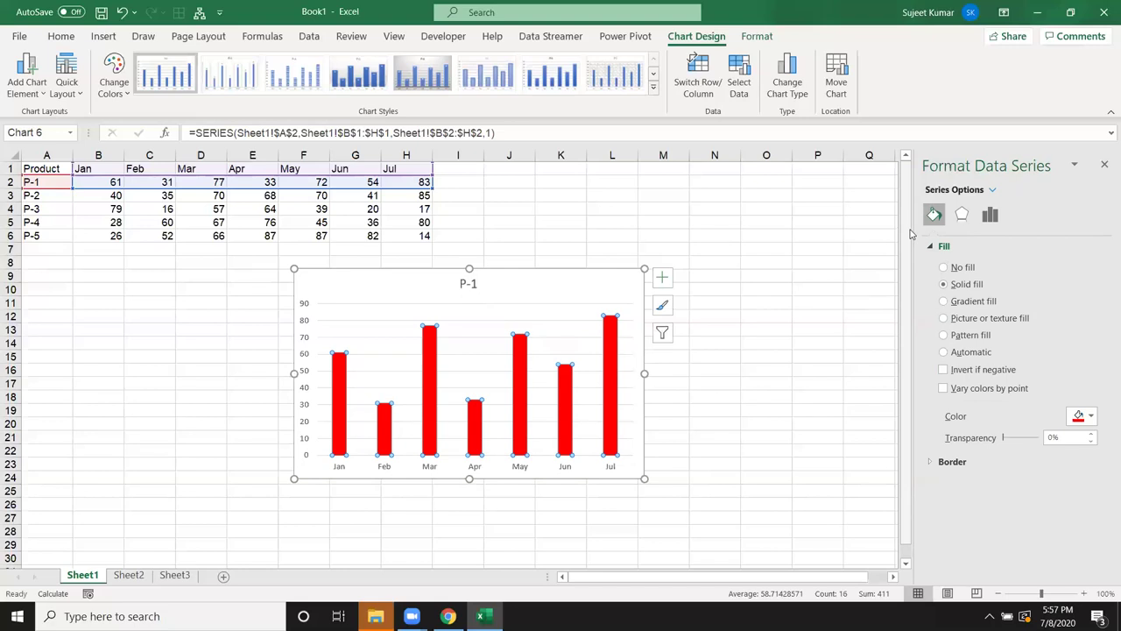
pyautogui.click(962, 214)
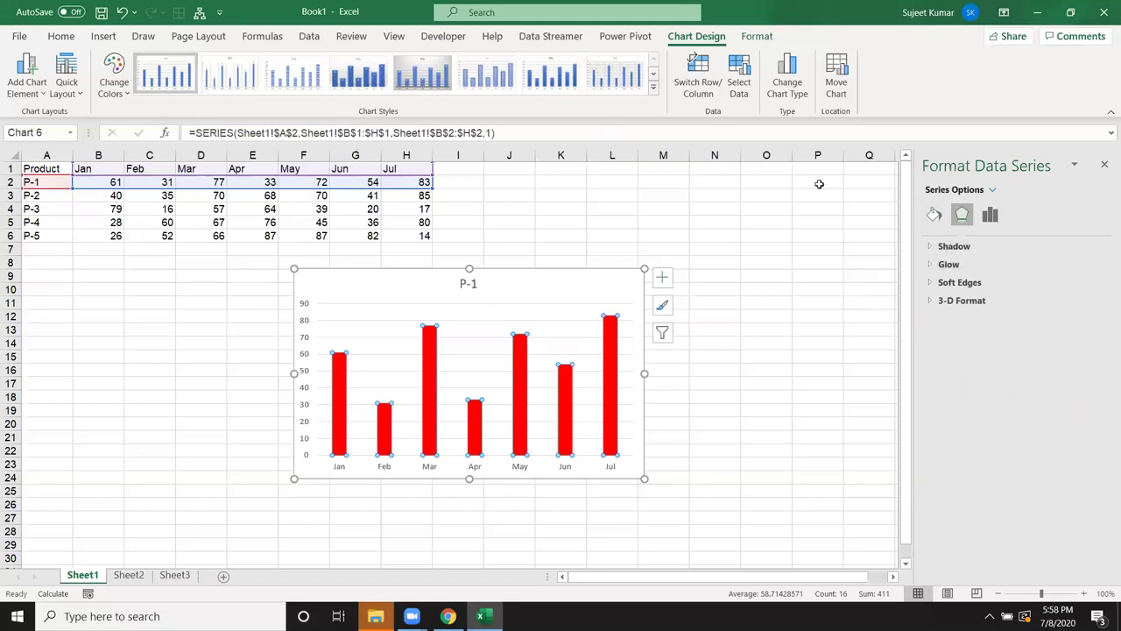
# - Give the red P-1 bars a 6 × 6 pt top bevel and a 9 × 6 pt bottom bevel
pyautogui.click(1010, 307)
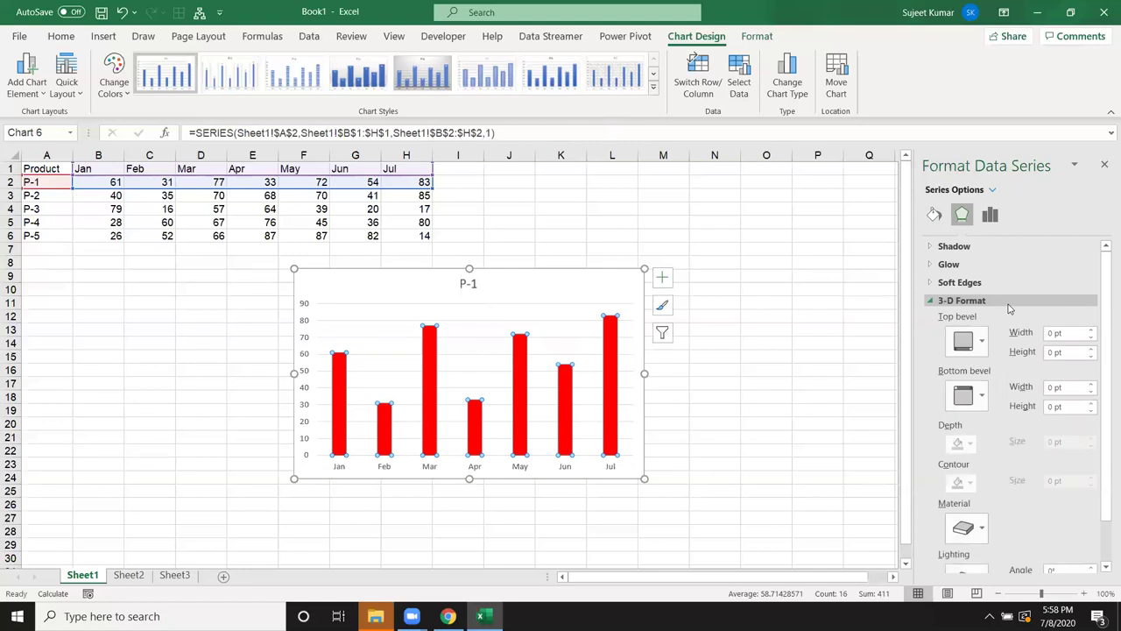
pyautogui.click(967, 340)
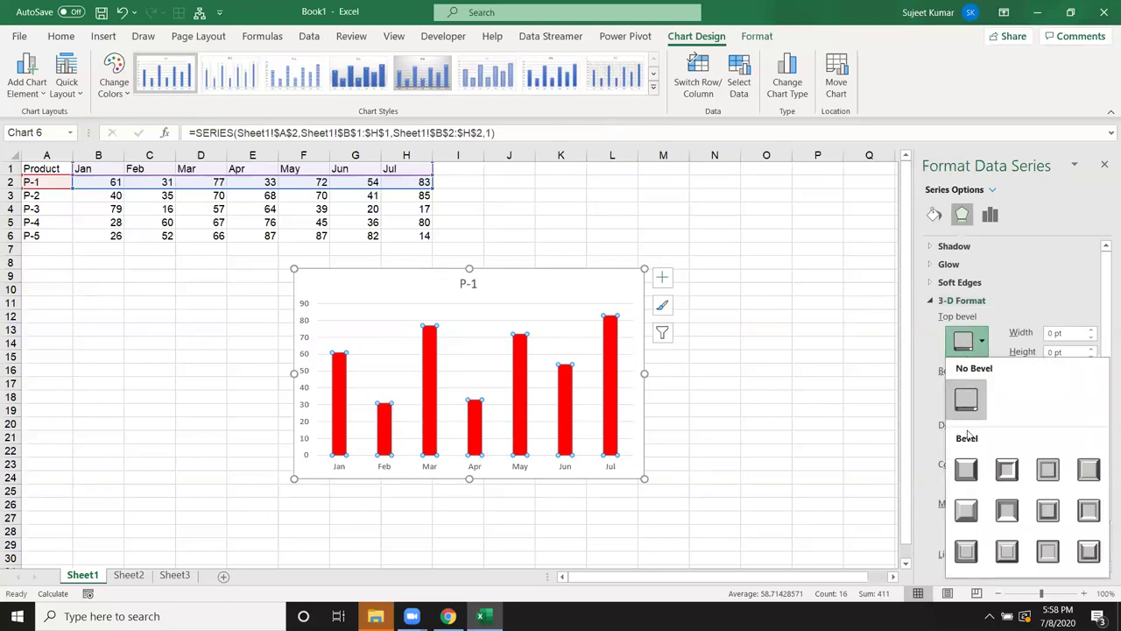
pyautogui.click(1006, 471)
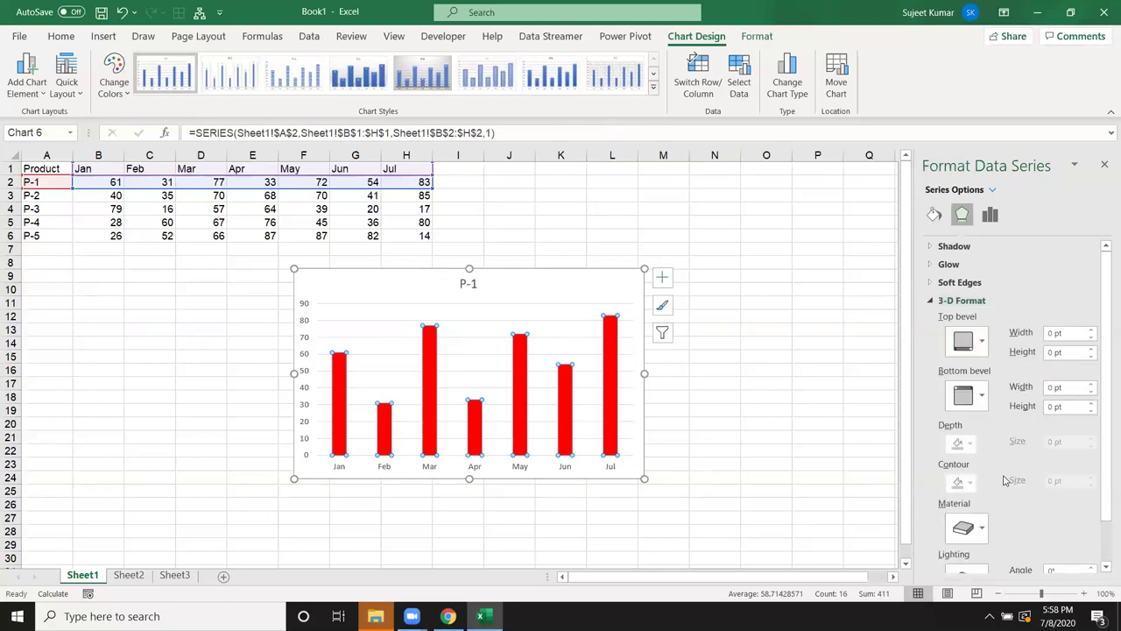
pyautogui.click(967, 396)
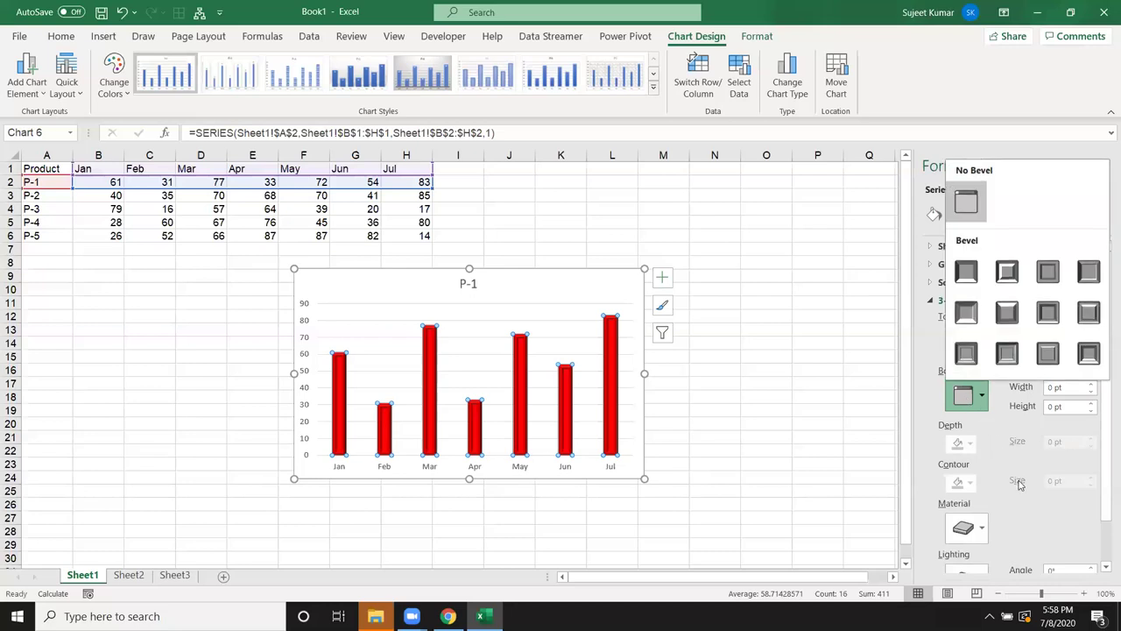
pyautogui.click(1091, 353)
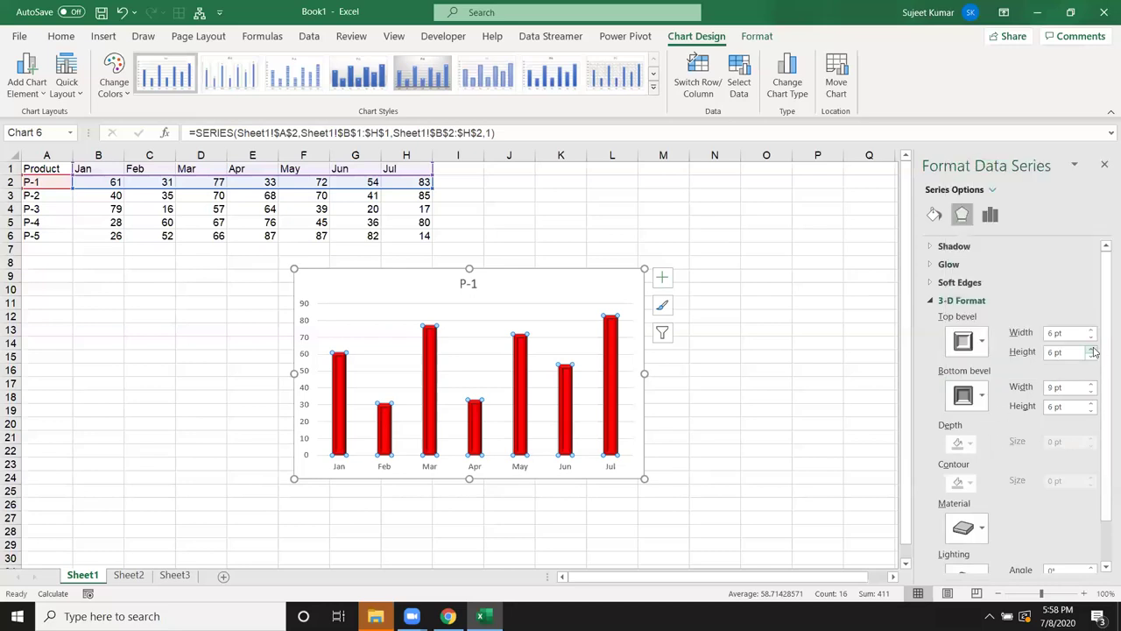
pyautogui.click(982, 221)
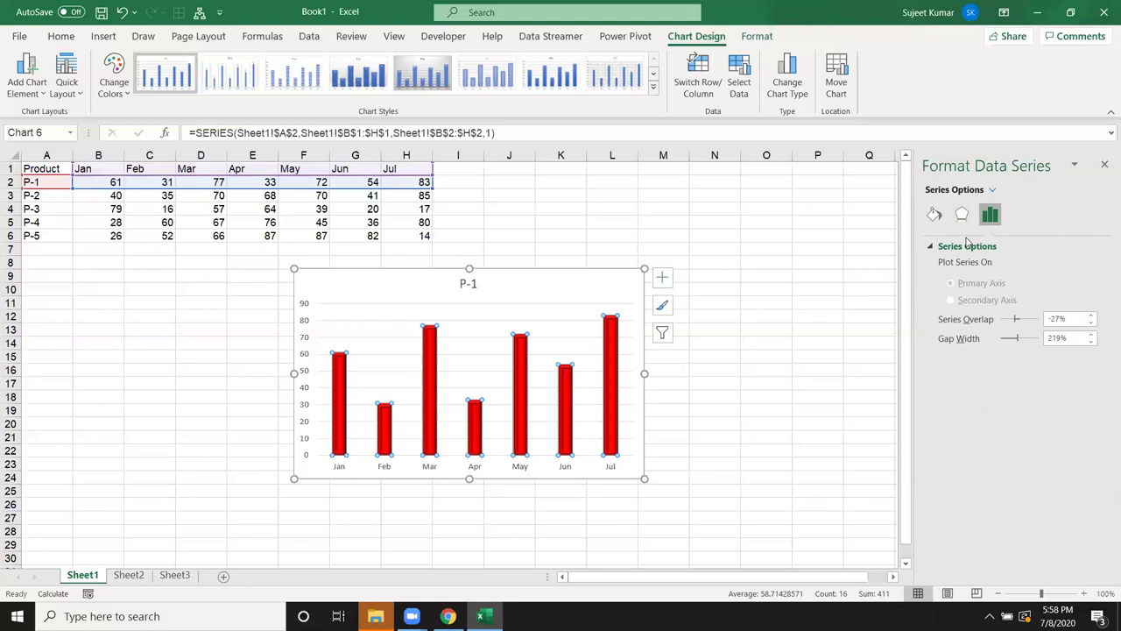
# - Review the chart's Size and Properties settings, then close the Format pane
pyautogui.click(550, 292)
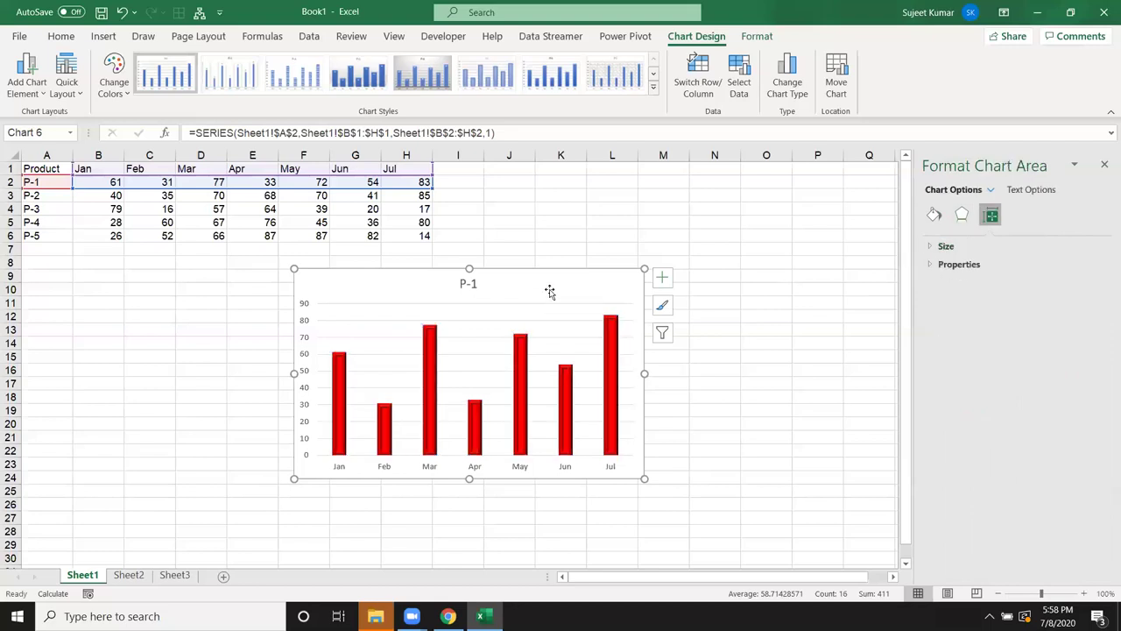
pyautogui.click(946, 251)
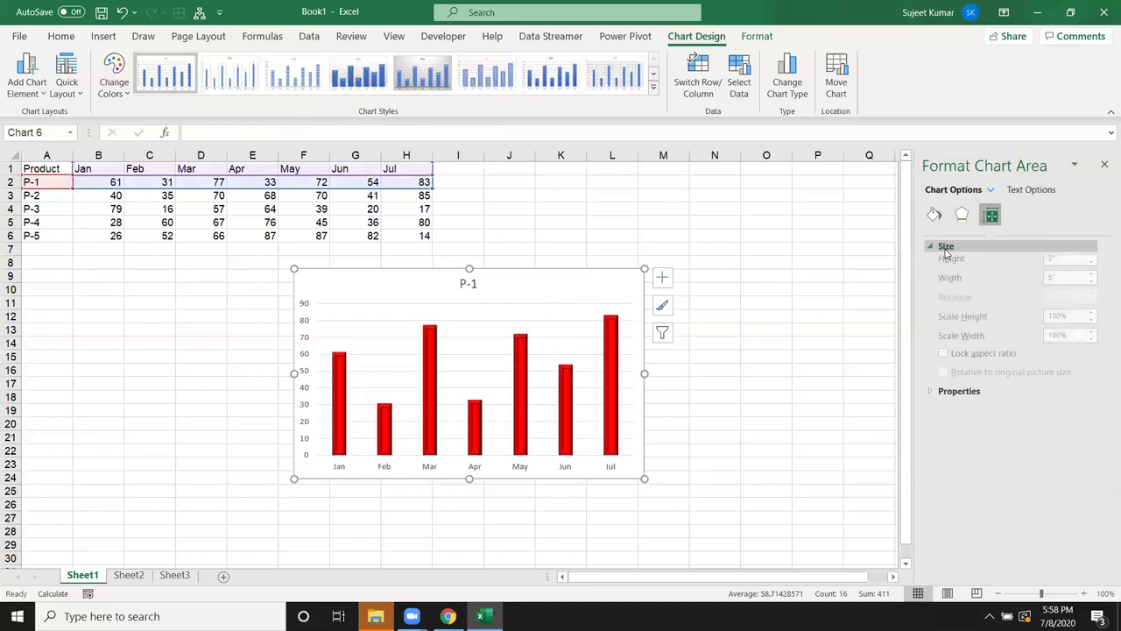
pyautogui.click(961, 402)
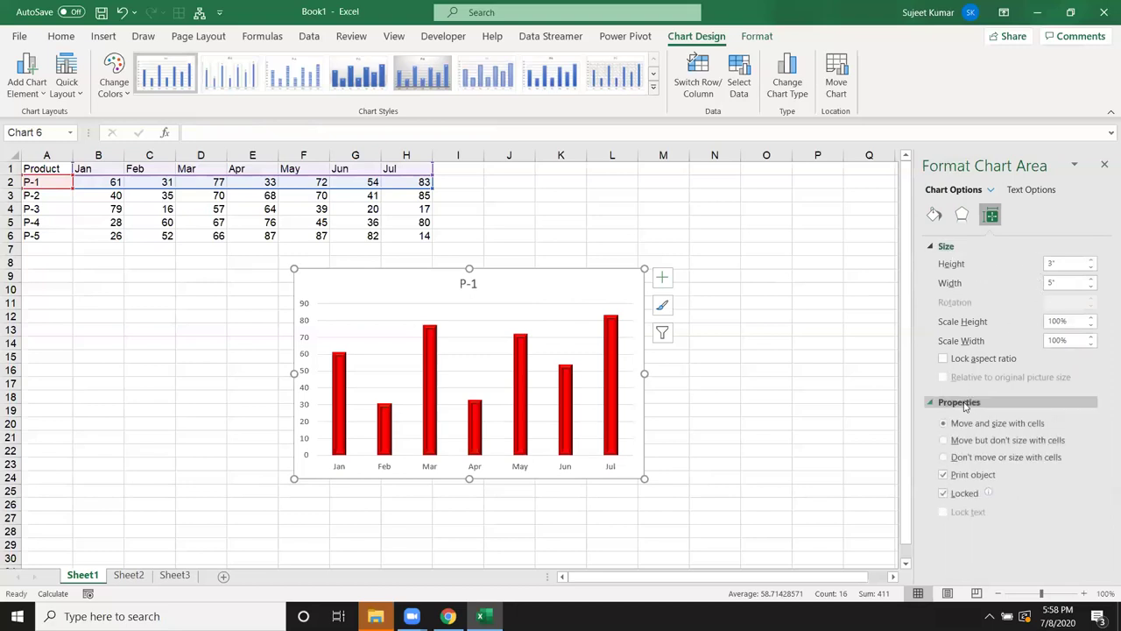
pyautogui.click(567, 311)
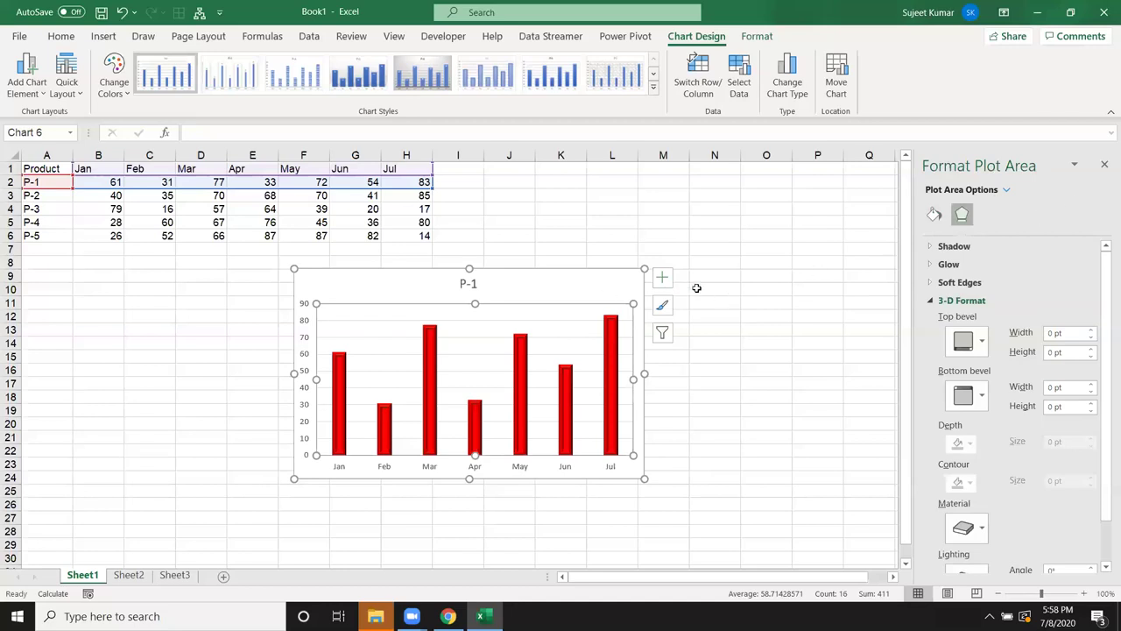
pyautogui.click(1105, 165)
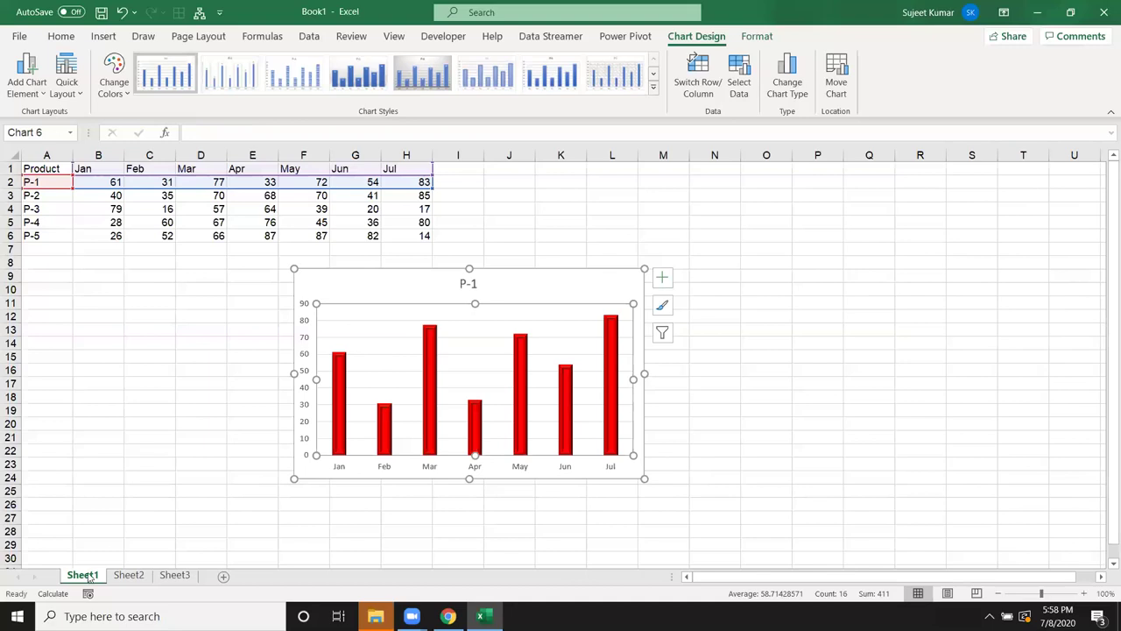
# - On Sheet2, open Format Plot Area for the Sales chart, then select its pie-of-pie series
pyautogui.click(129, 575)
pyautogui.click(489, 359)
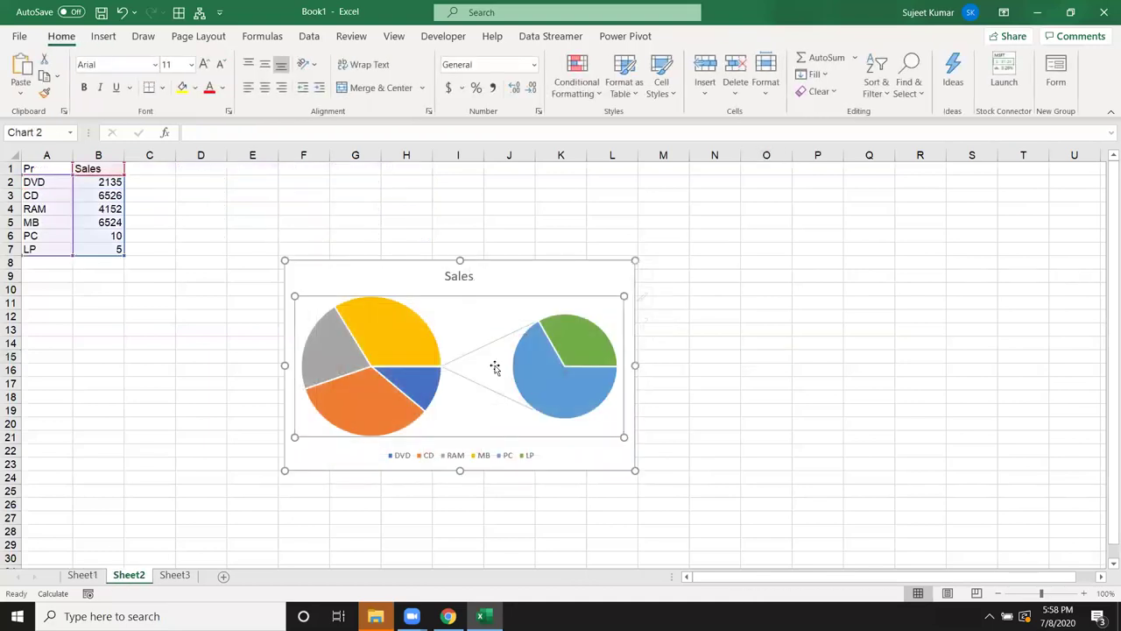
pyautogui.rightClick(488, 356)
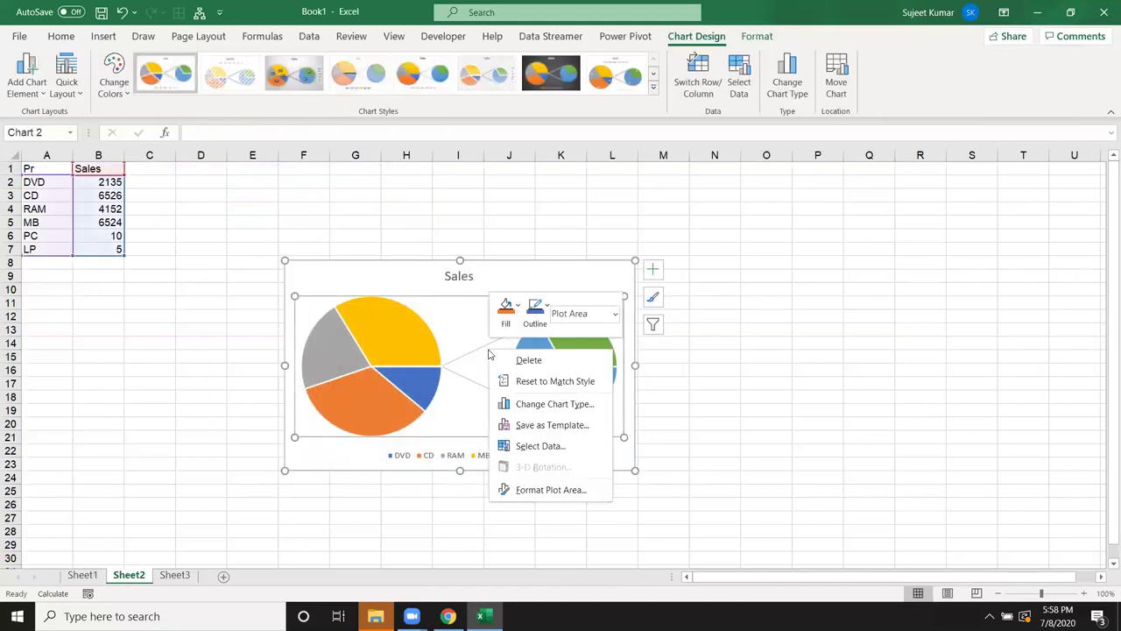
pyautogui.click(544, 494)
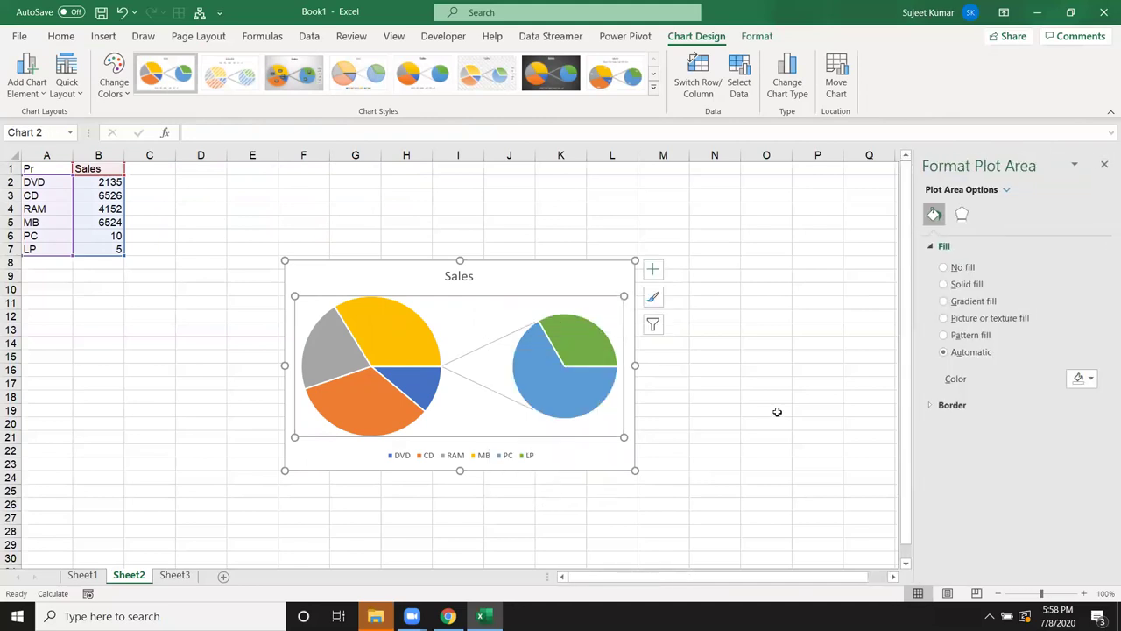
pyautogui.click(963, 217)
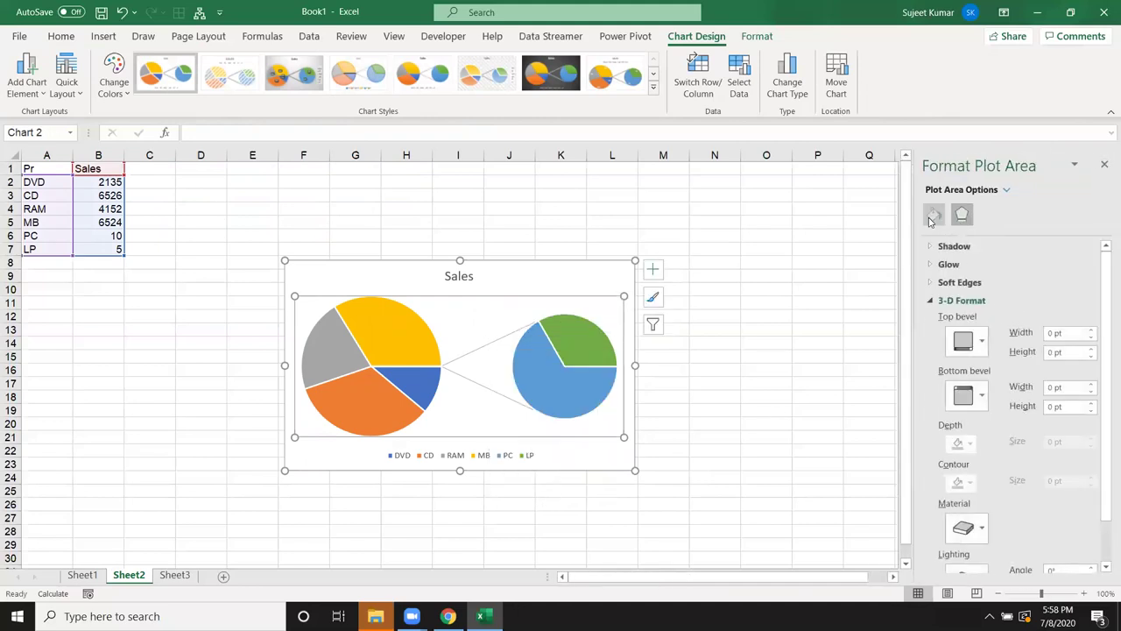
pyautogui.click(934, 214)
pyautogui.click(578, 370)
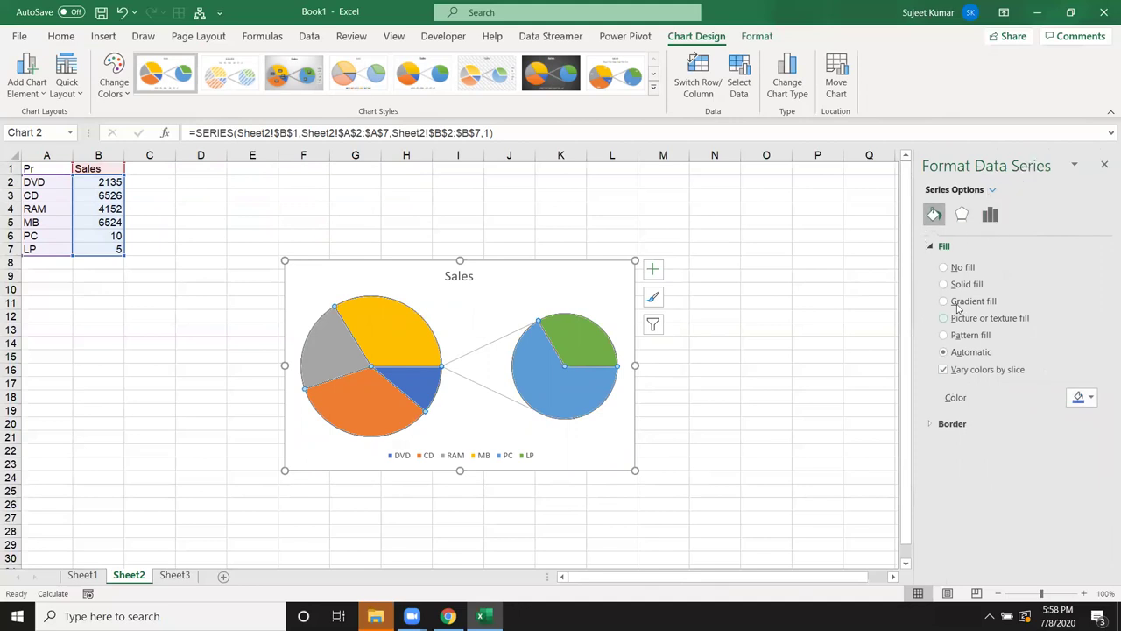
# - In Series Options, set Gap Width to 70% and shrink Second Plot Size from 85% to 35%
pyautogui.click(990, 216)
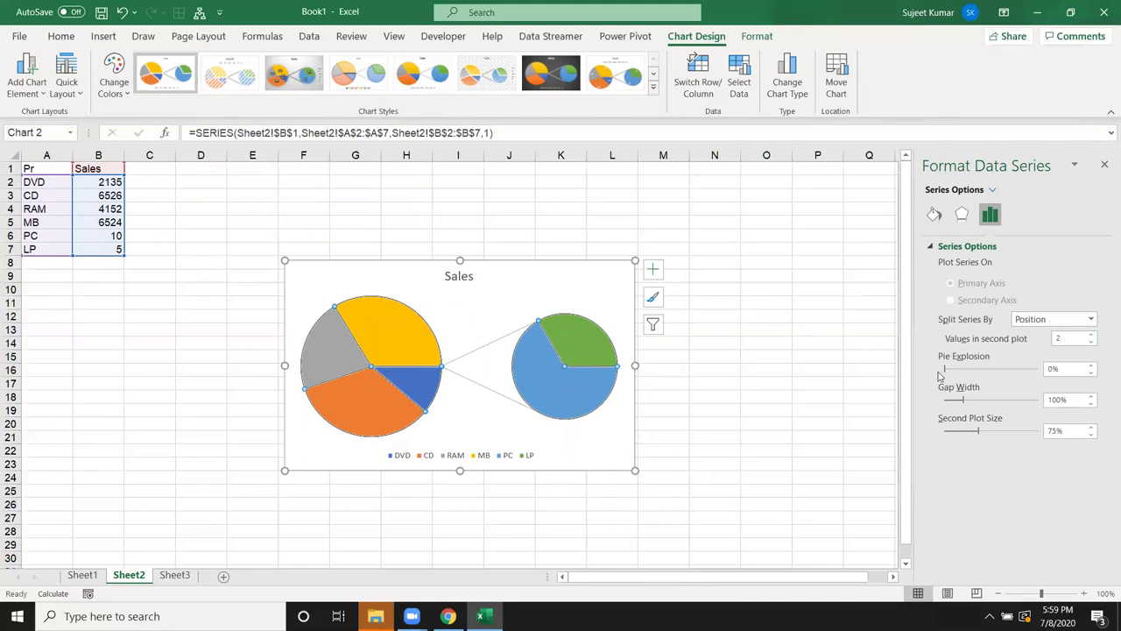
pyautogui.moveTo(947, 374)
pyautogui.mouseDown()
pyautogui.moveTo(963, 370)
pyautogui.moveTo(947, 373)
pyautogui.mouseUp()
pyautogui.moveTo(968, 402); pyautogui.dragTo(967, 403)
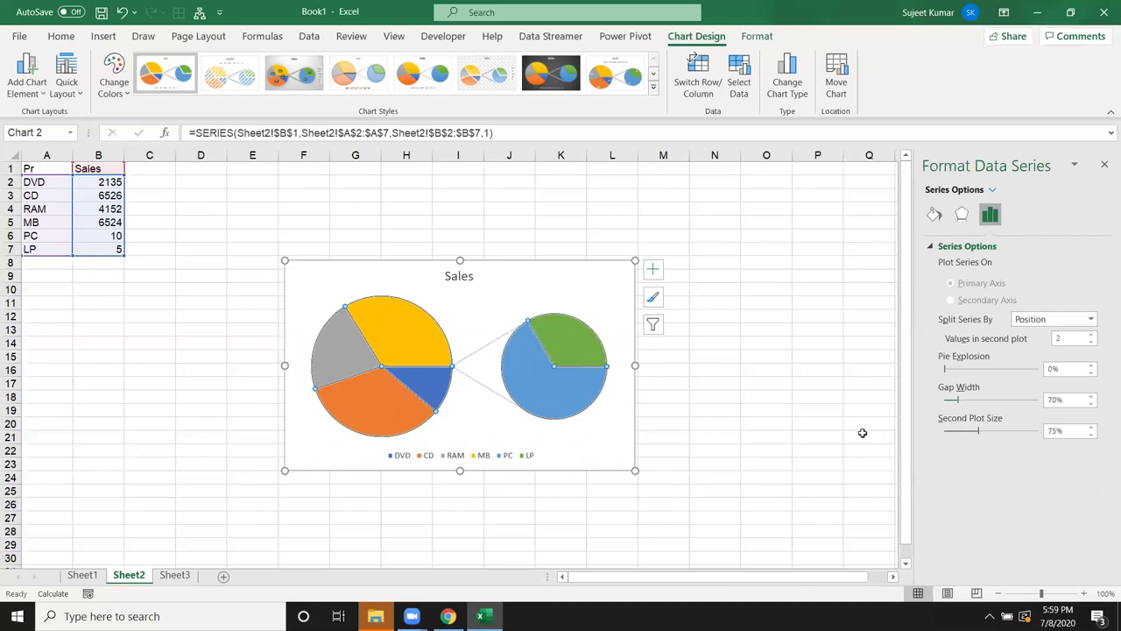
pyautogui.click(986, 433)
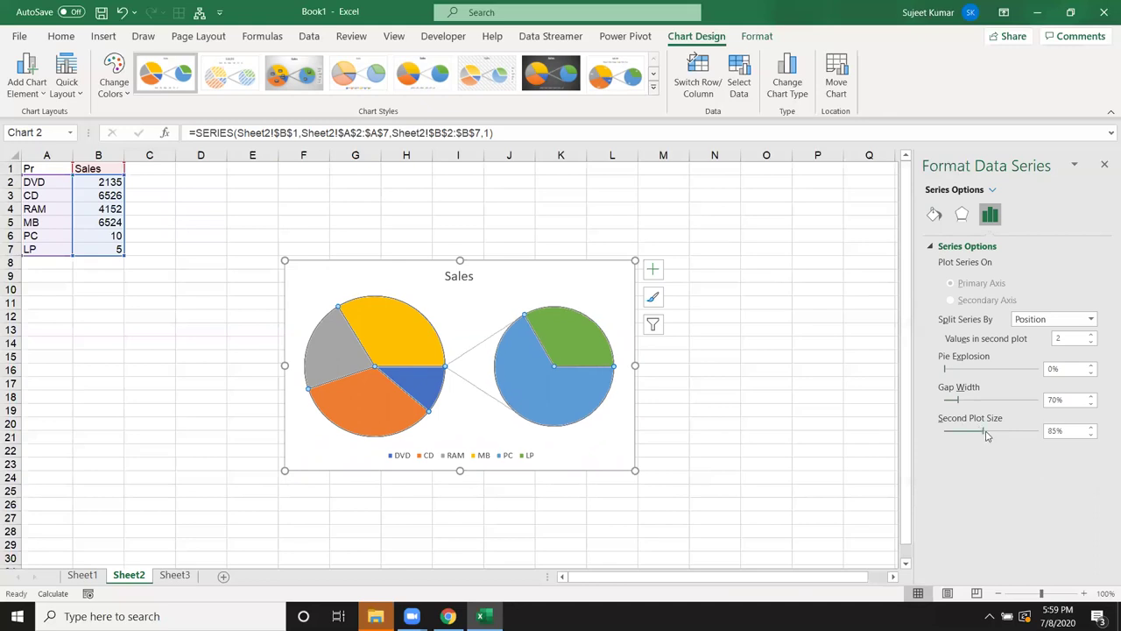
pyautogui.moveTo(967, 435); pyautogui.dragTo(956, 433)
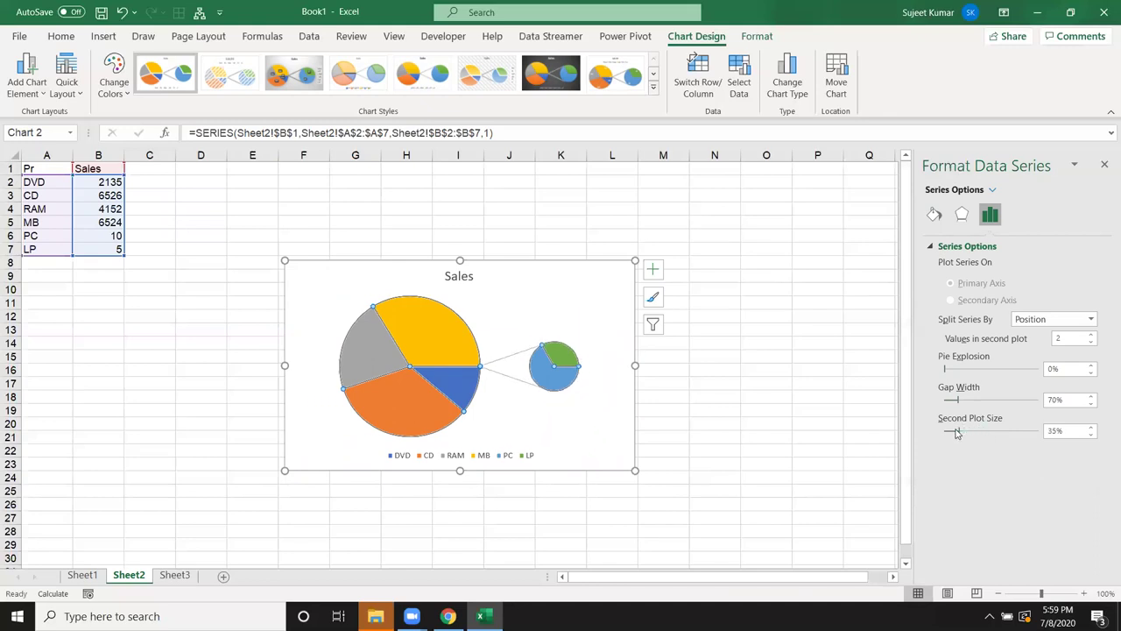
pyautogui.click(959, 433)
pyautogui.click(304, 270)
pyautogui.press('Delete')
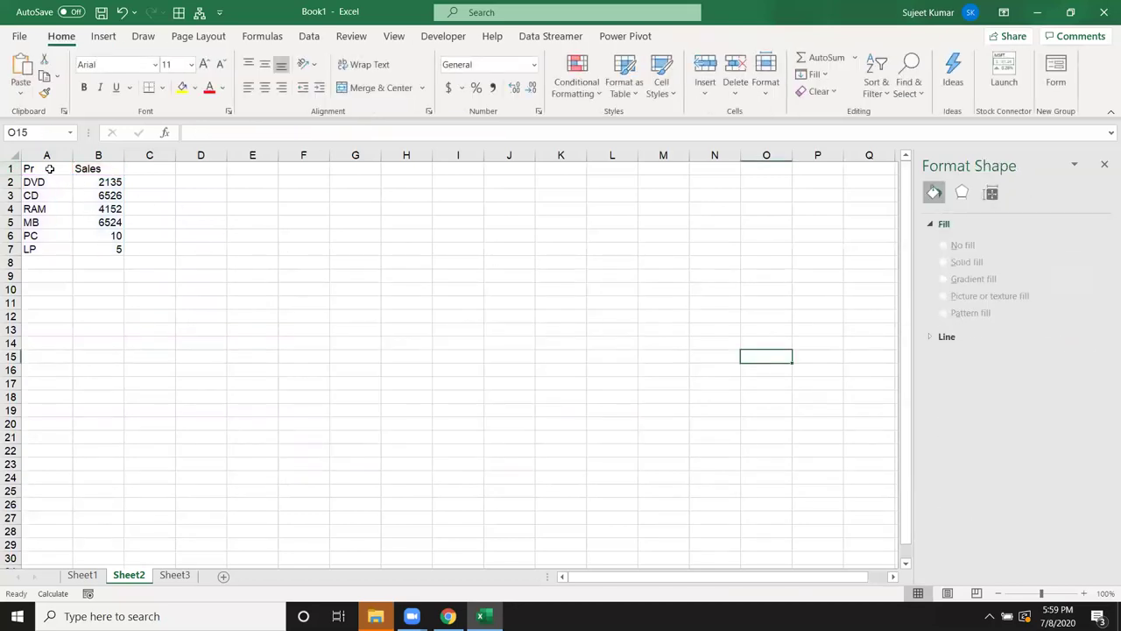
pyautogui.moveTo(51, 170); pyautogui.dragTo(114, 248)
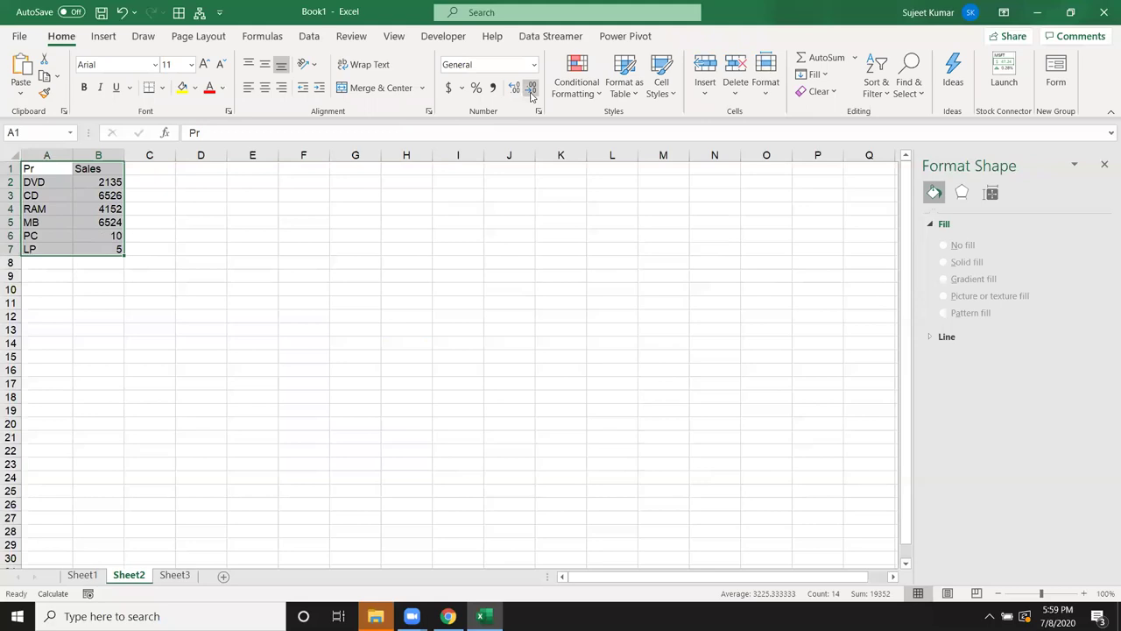
pyautogui.click(103, 36)
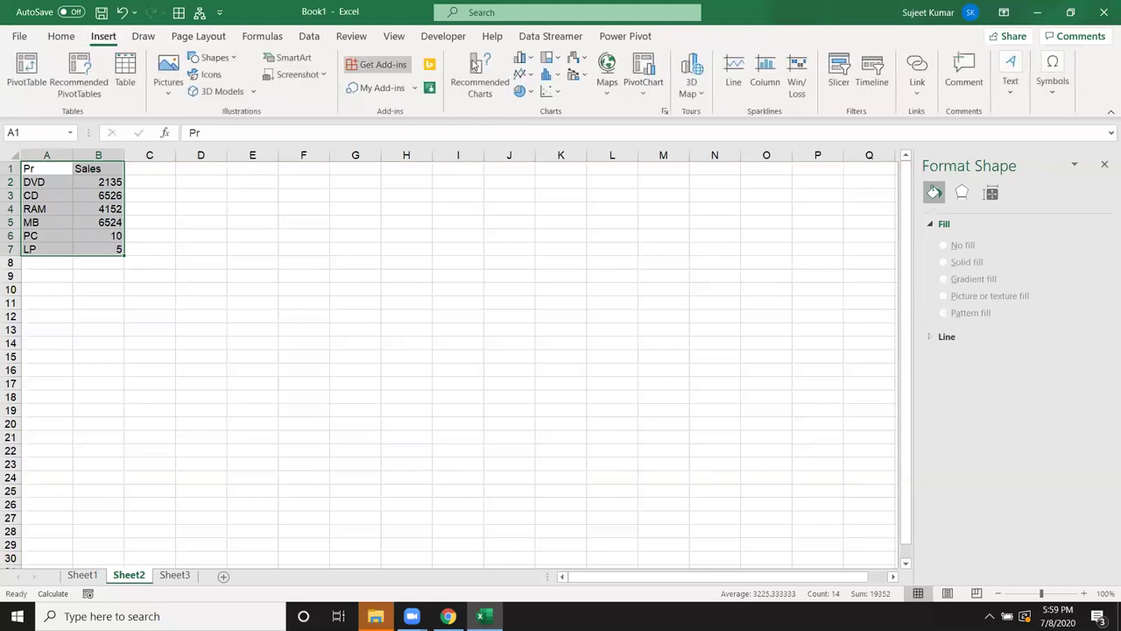
pyautogui.click(522, 91)
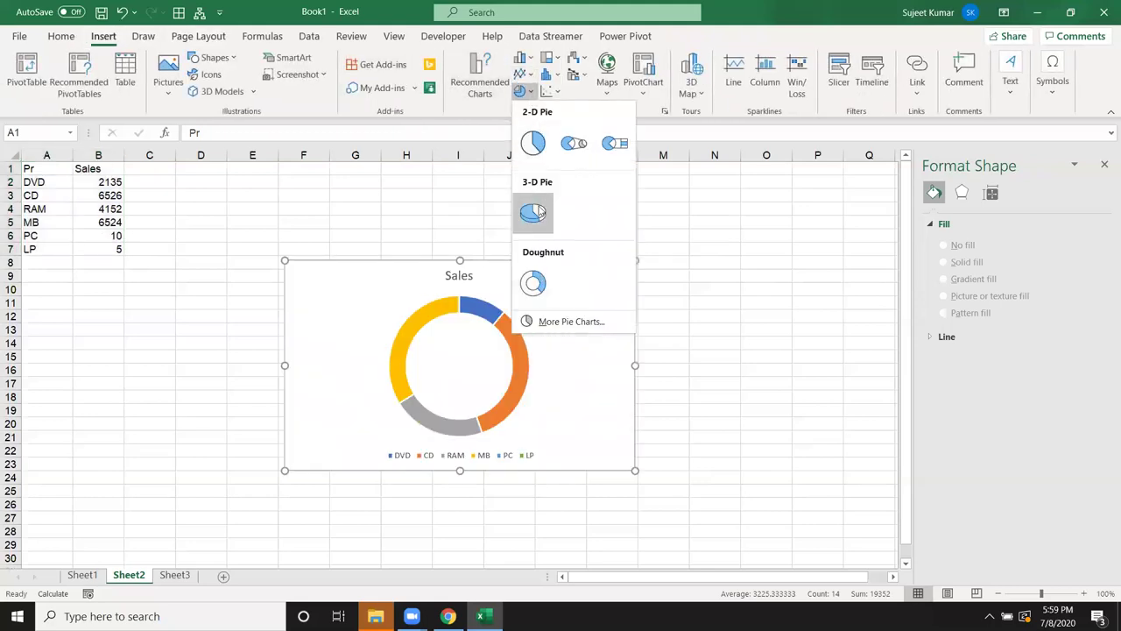
pyautogui.click(545, 151)
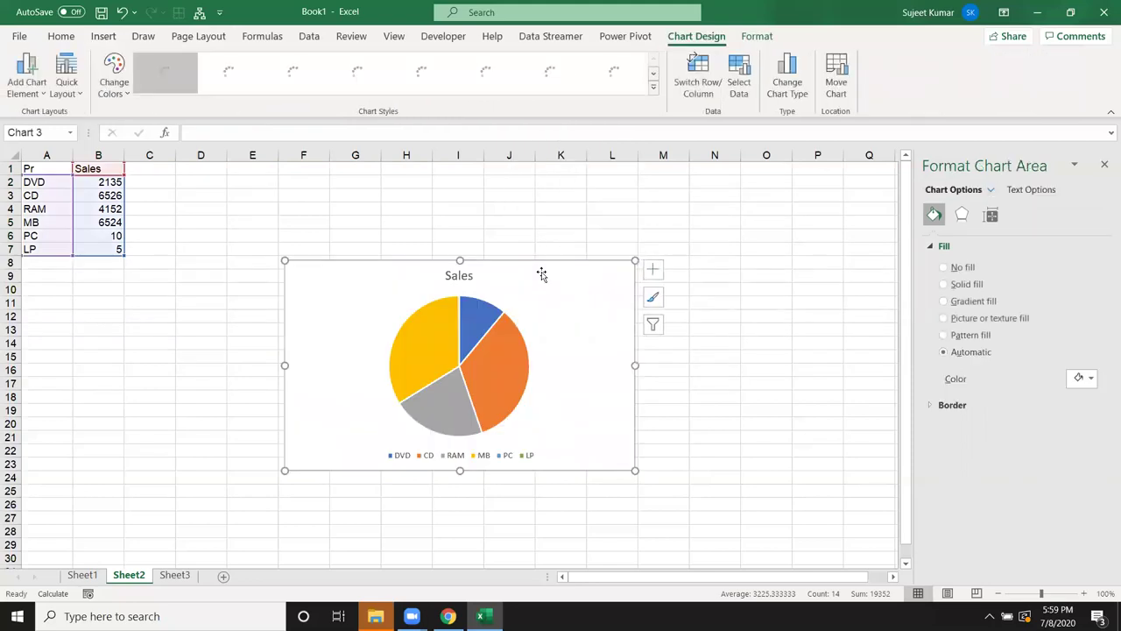
pyautogui.moveTo(623, 401); pyautogui.dragTo(580, 363)
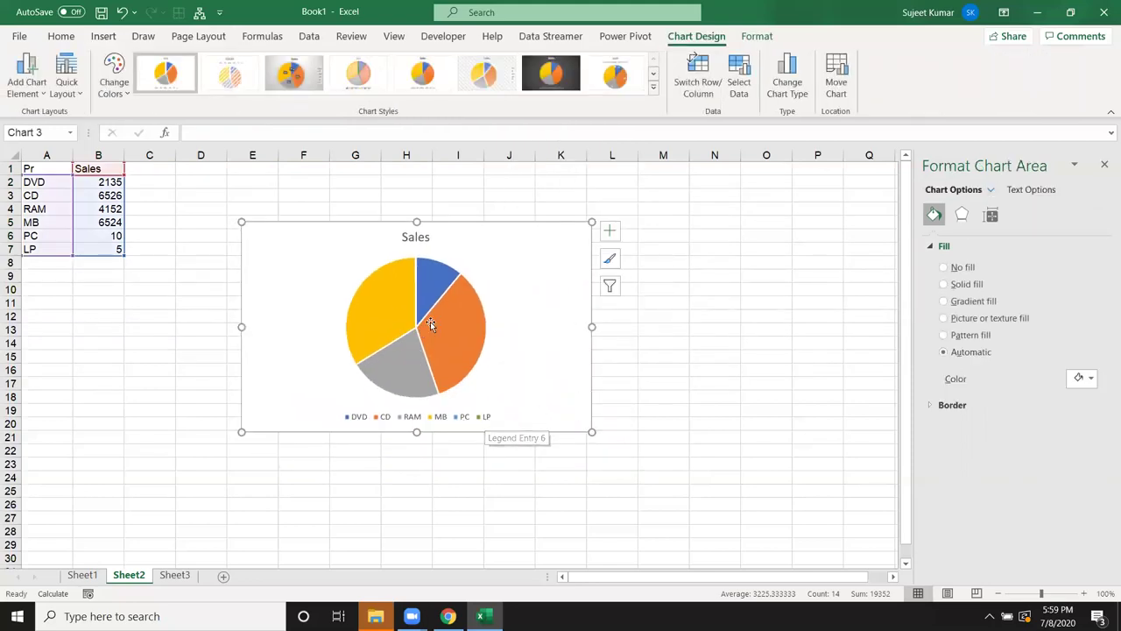
pyautogui.moveTo(410, 311)
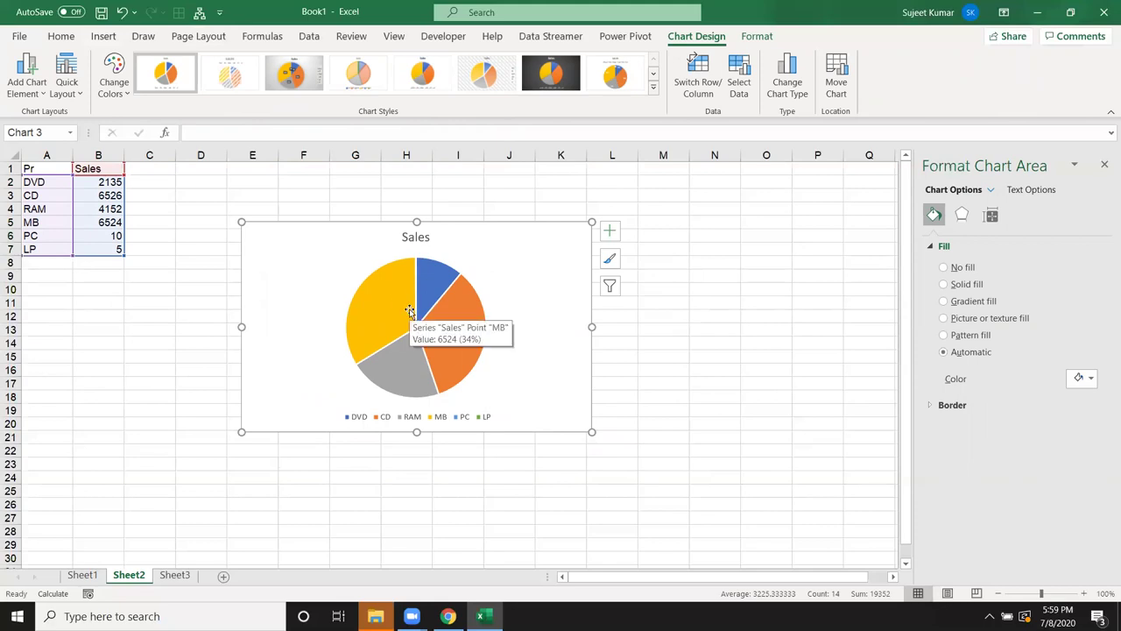
pyautogui.moveTo(30, 235); pyautogui.dragTo(95, 250)
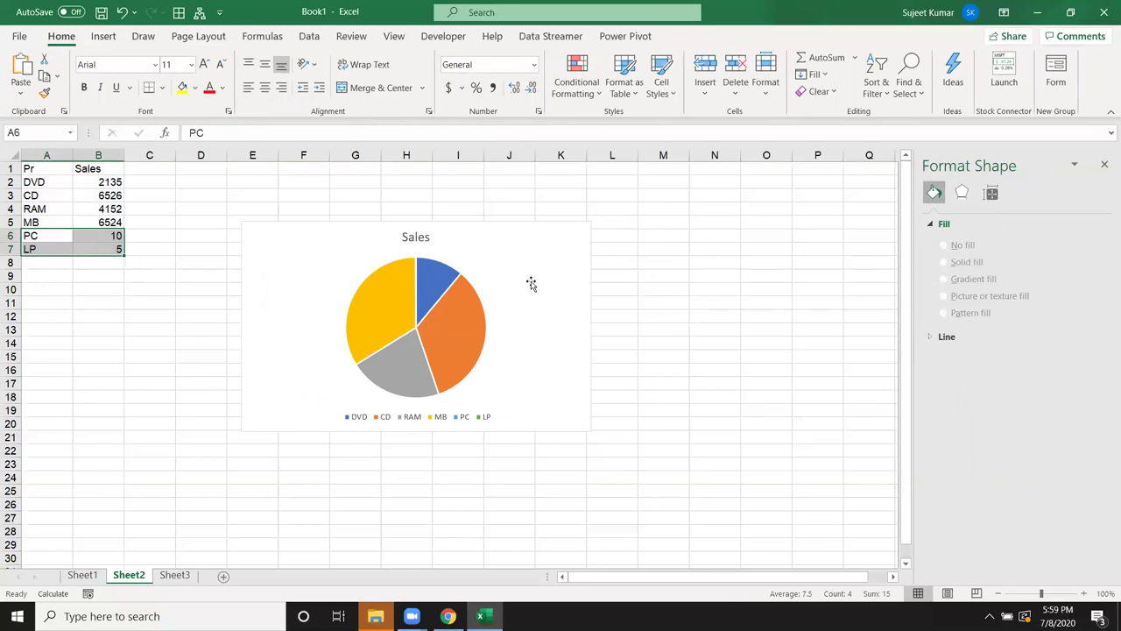
pyautogui.moveTo(526, 279); pyautogui.dragTo(489, 282)
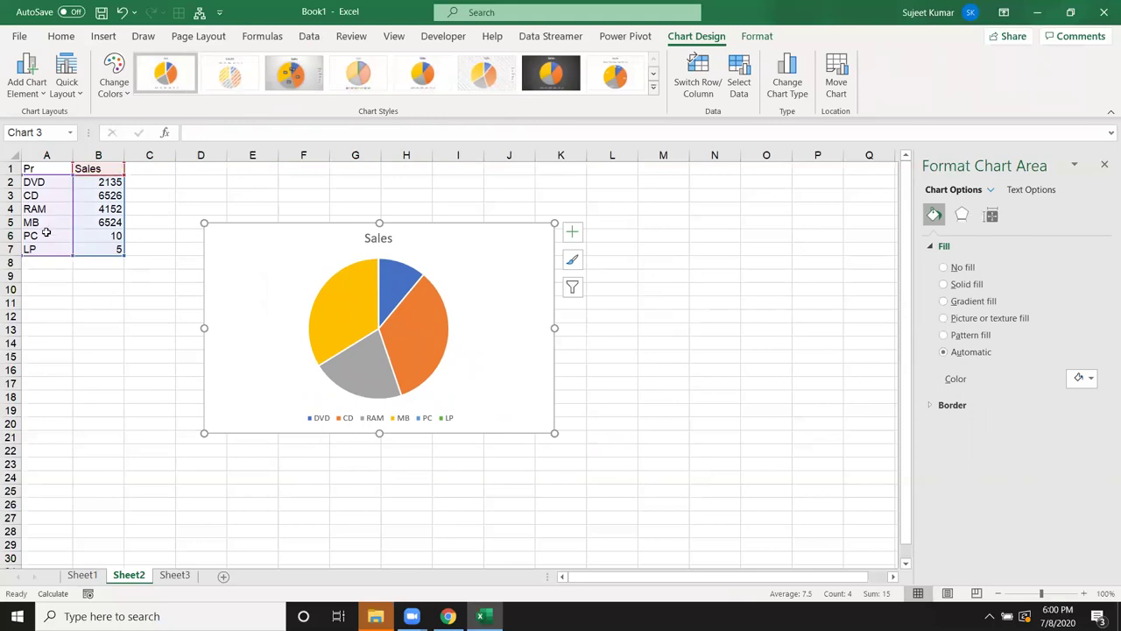
pyautogui.moveTo(47, 232); pyautogui.dragTo(111, 249)
pyautogui.click(445, 263)
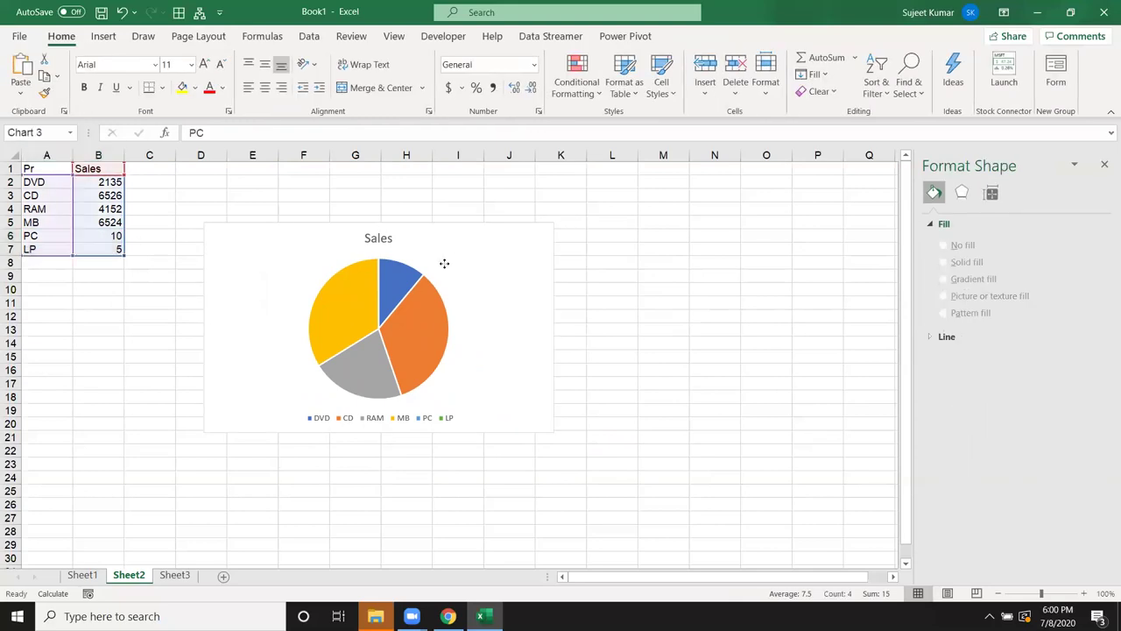
pyautogui.click(526, 238)
pyautogui.press('Delete')
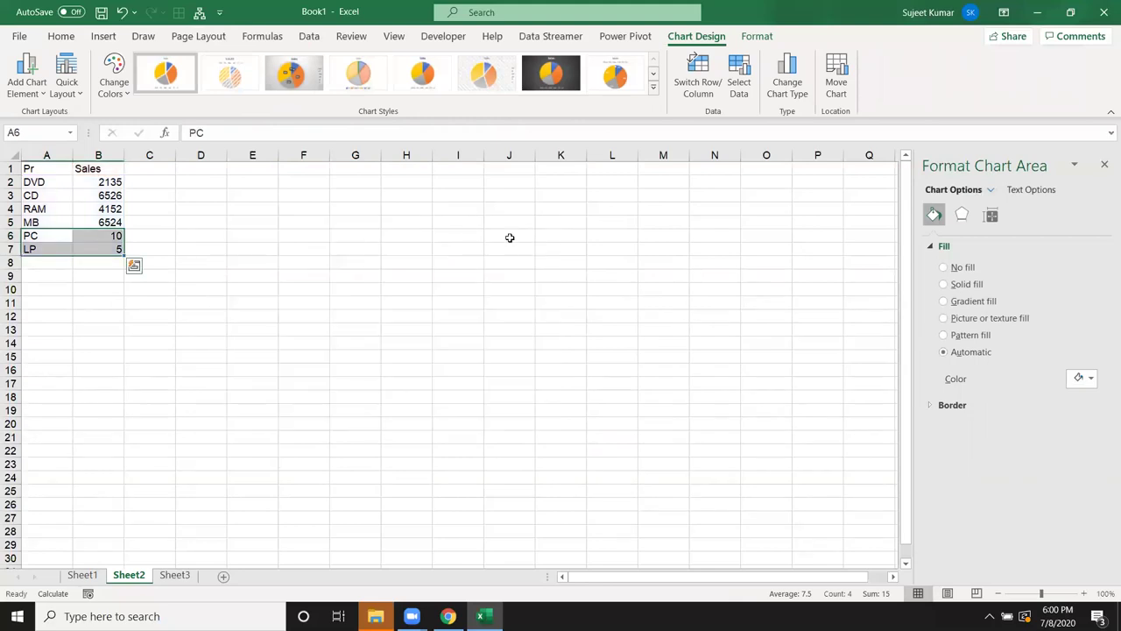
# - Insert a Pie of Pie chart from the A1:B7 product and sales table
pyautogui.click(47, 170)
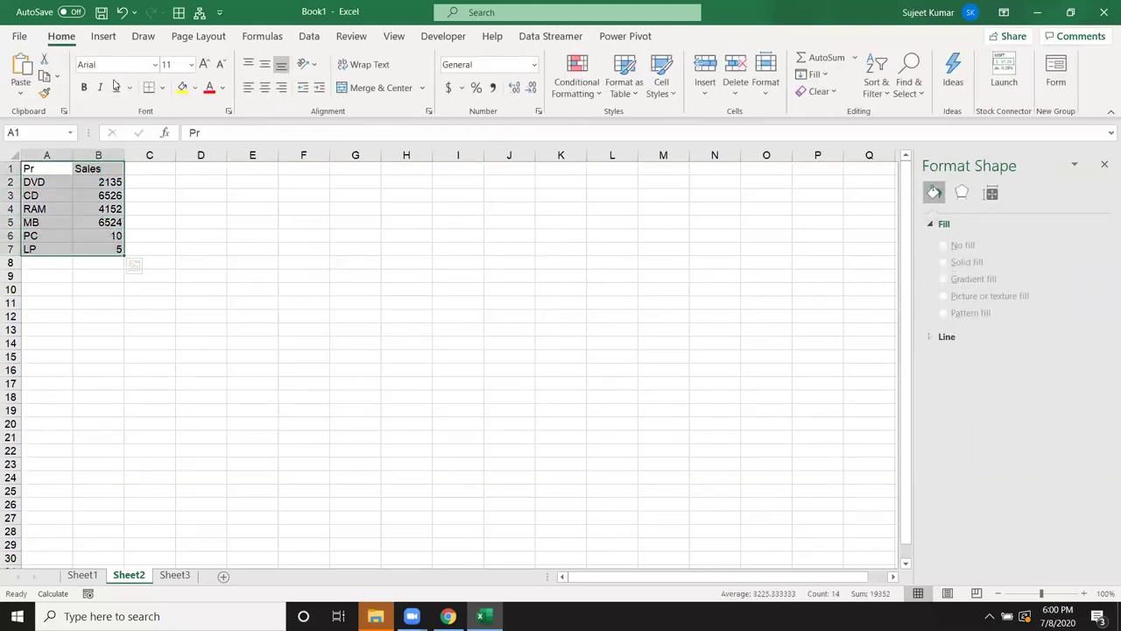
pyautogui.click(103, 37)
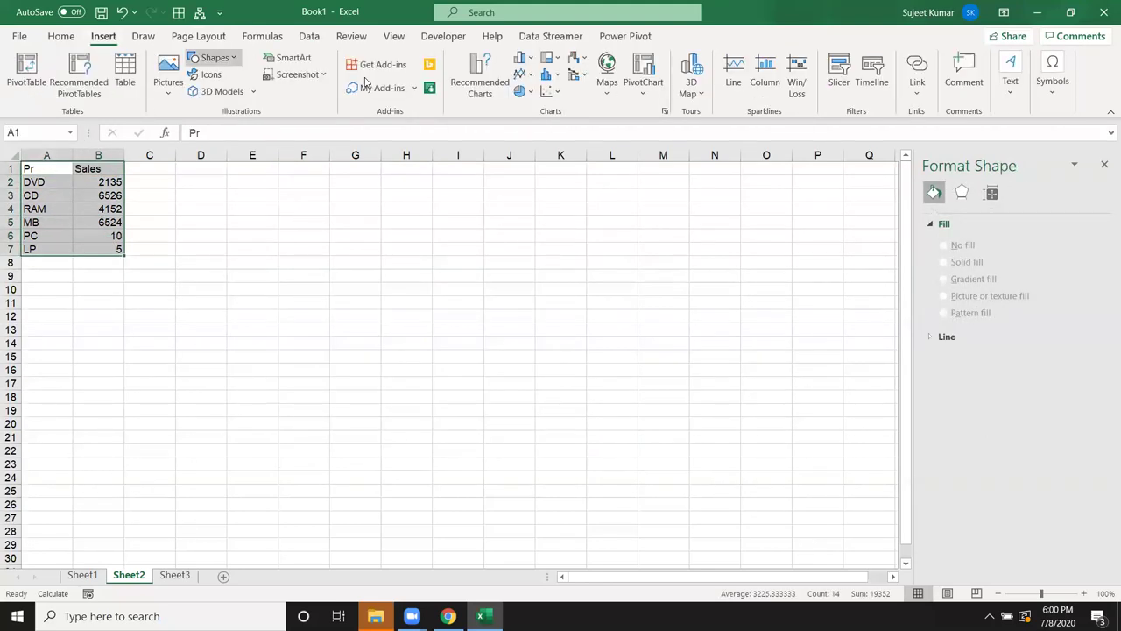
pyautogui.click(523, 91)
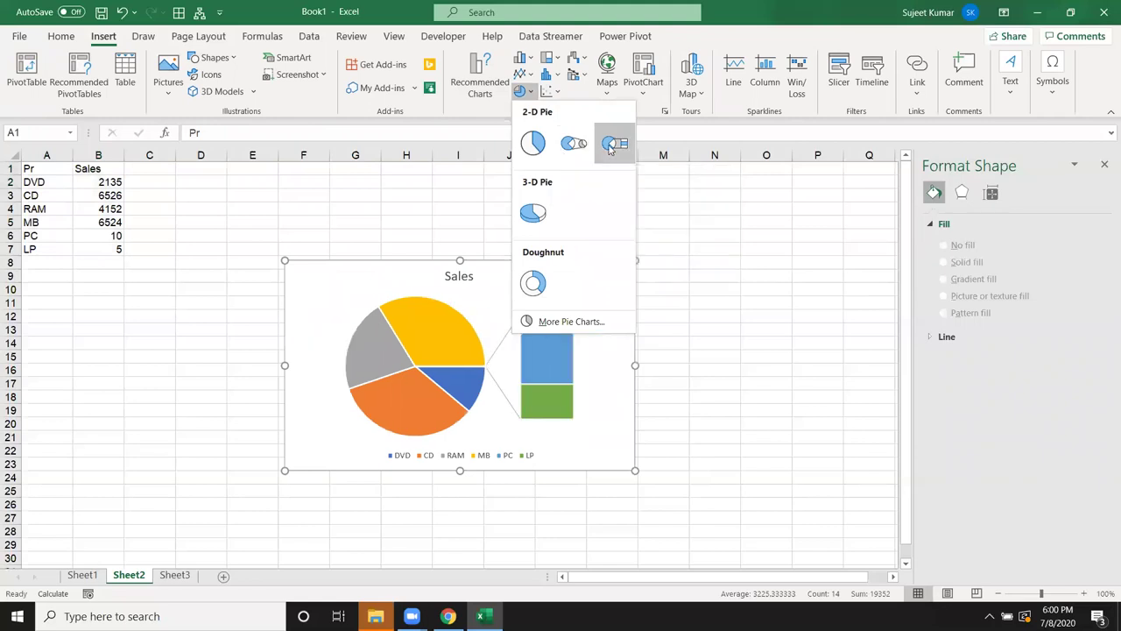
pyautogui.click(574, 145)
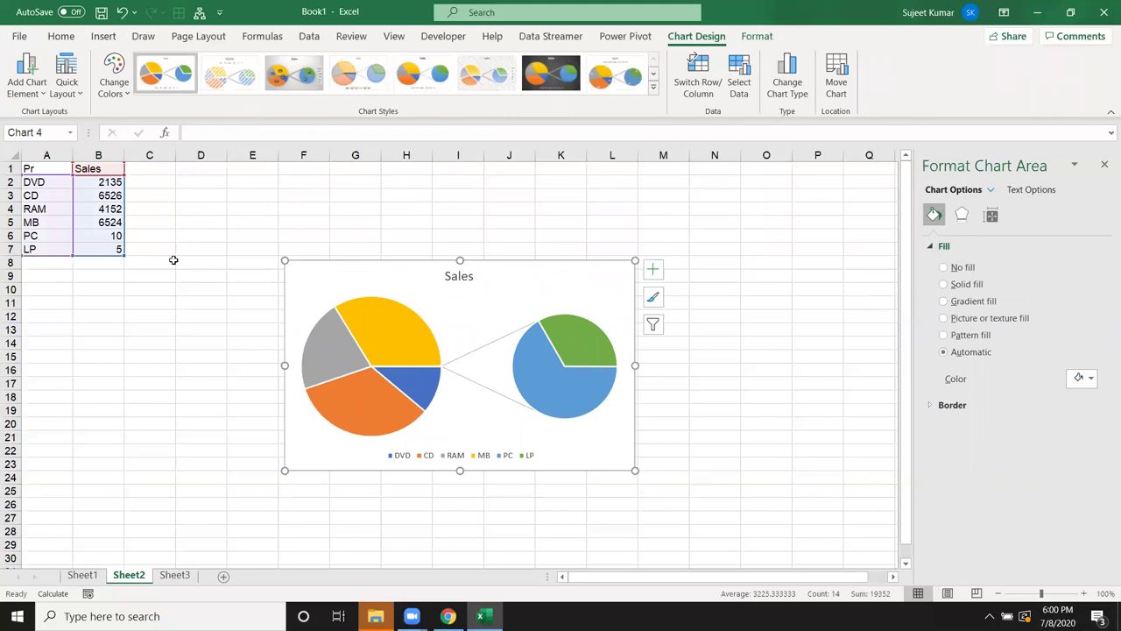
# - Check Size & Properties, select the pie series, and browse Chart Styles without applying one
pyautogui.moveTo(520, 361)
pyautogui.click(991, 215)
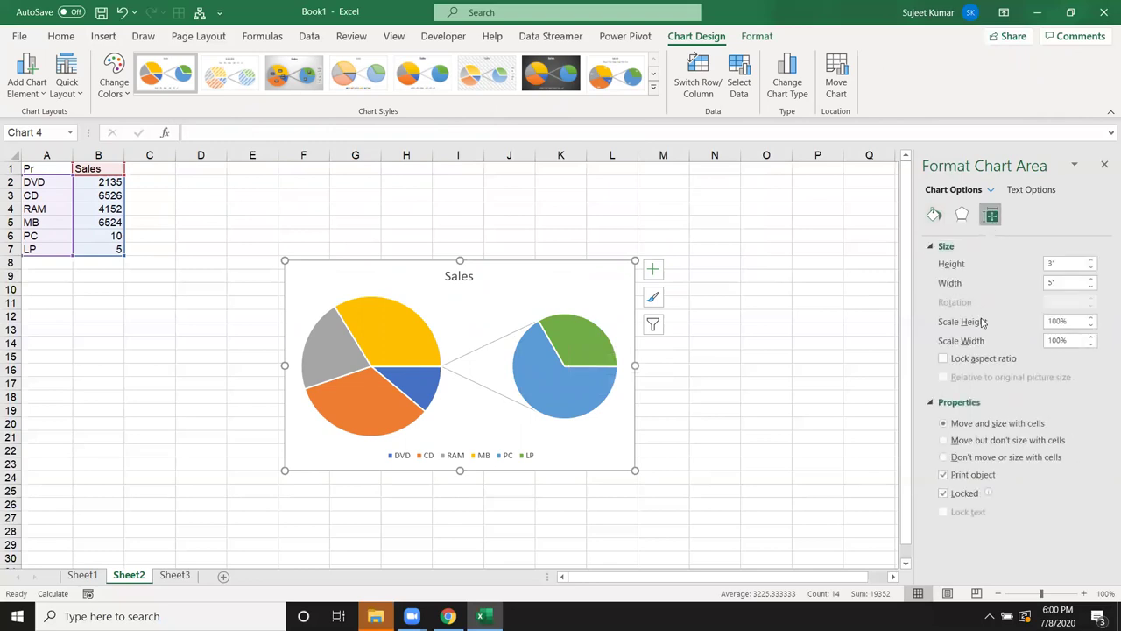
pyautogui.click(525, 369)
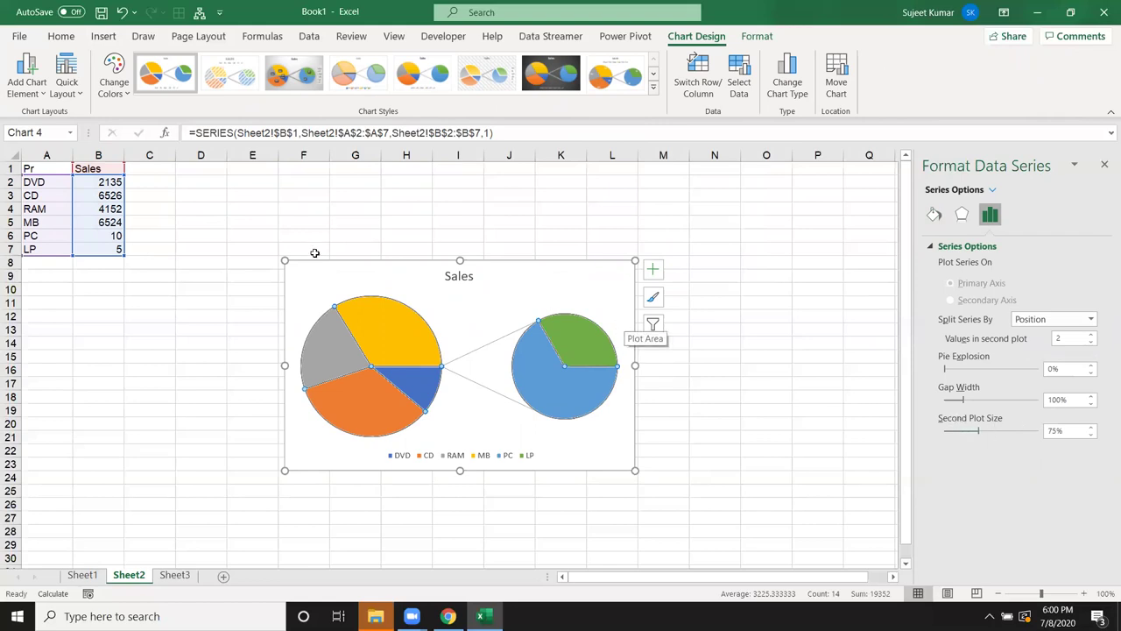
pyautogui.click(653, 87)
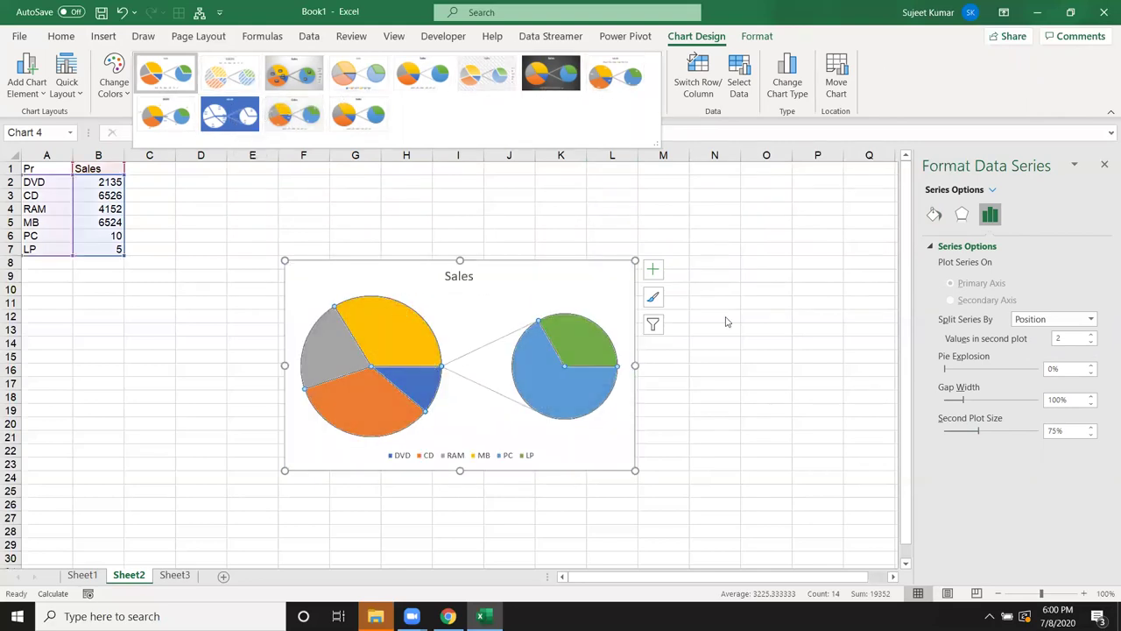
pyautogui.click(726, 321)
pyautogui.click(576, 283)
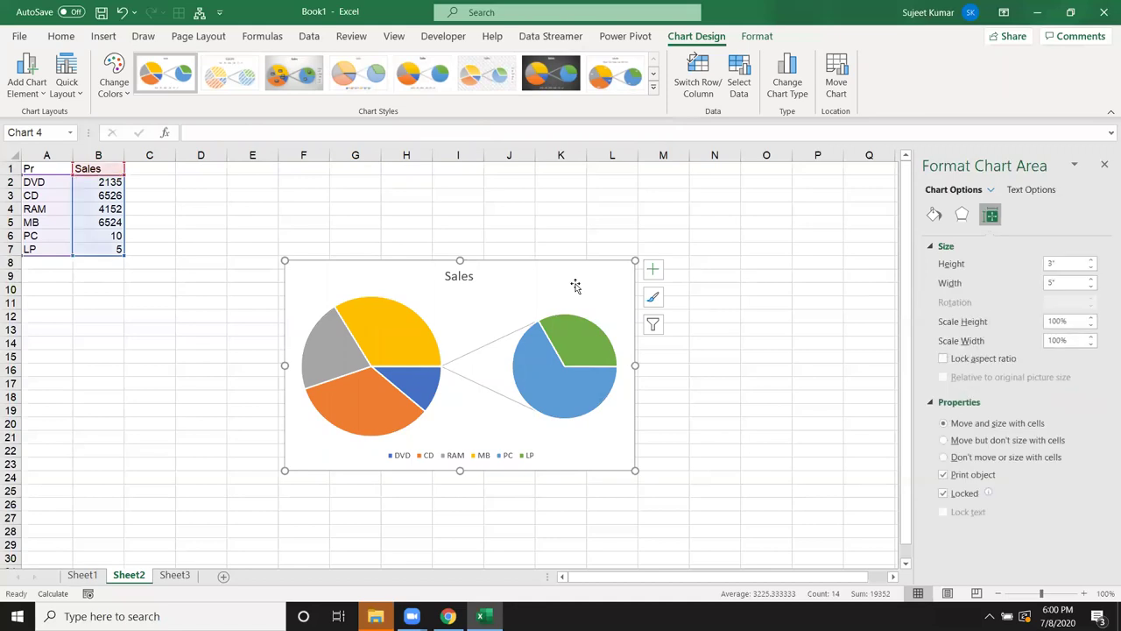
# - Delete the Sheet2 pie-of-pie chart, glance at the pie chart types, and return to Sheet1
pyautogui.press('Delete')
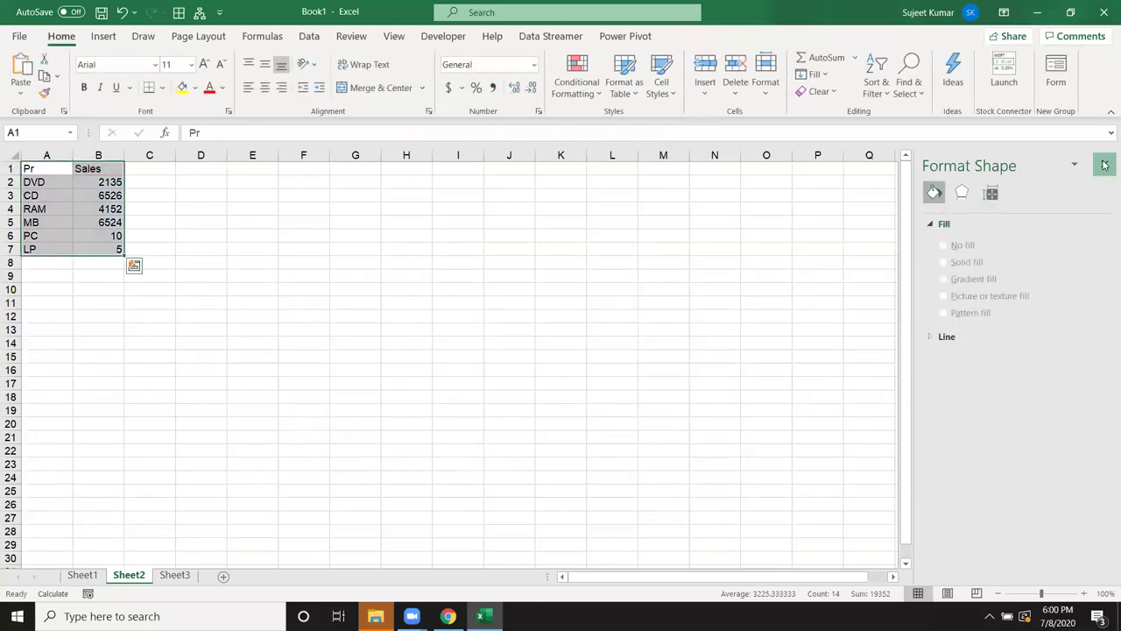
pyautogui.click(1105, 164)
pyautogui.click(104, 36)
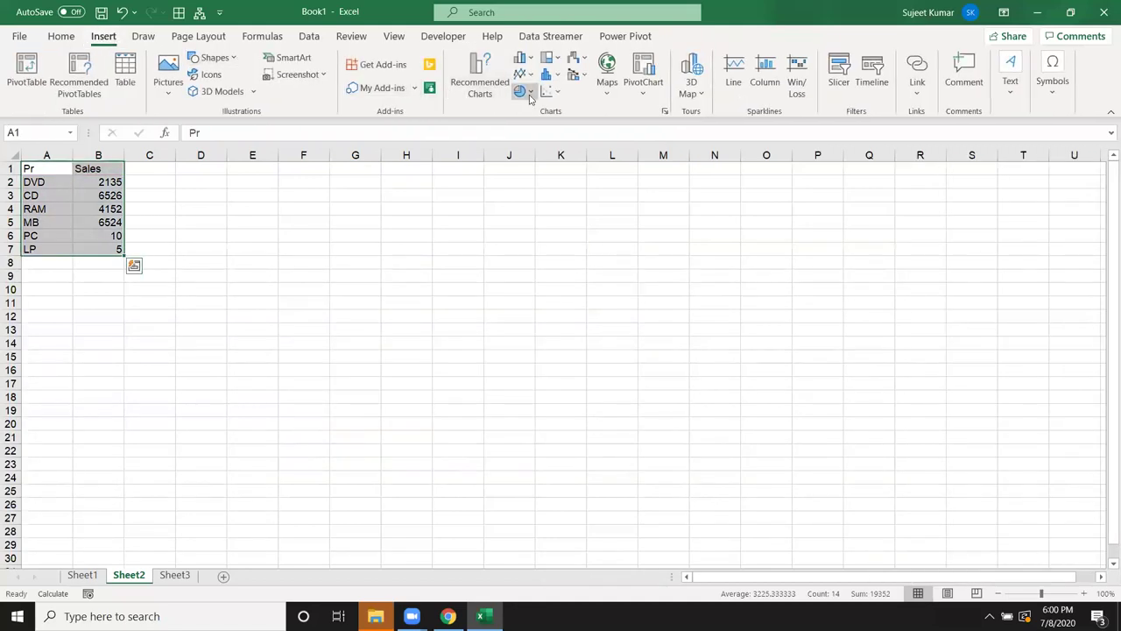
pyautogui.click(530, 94)
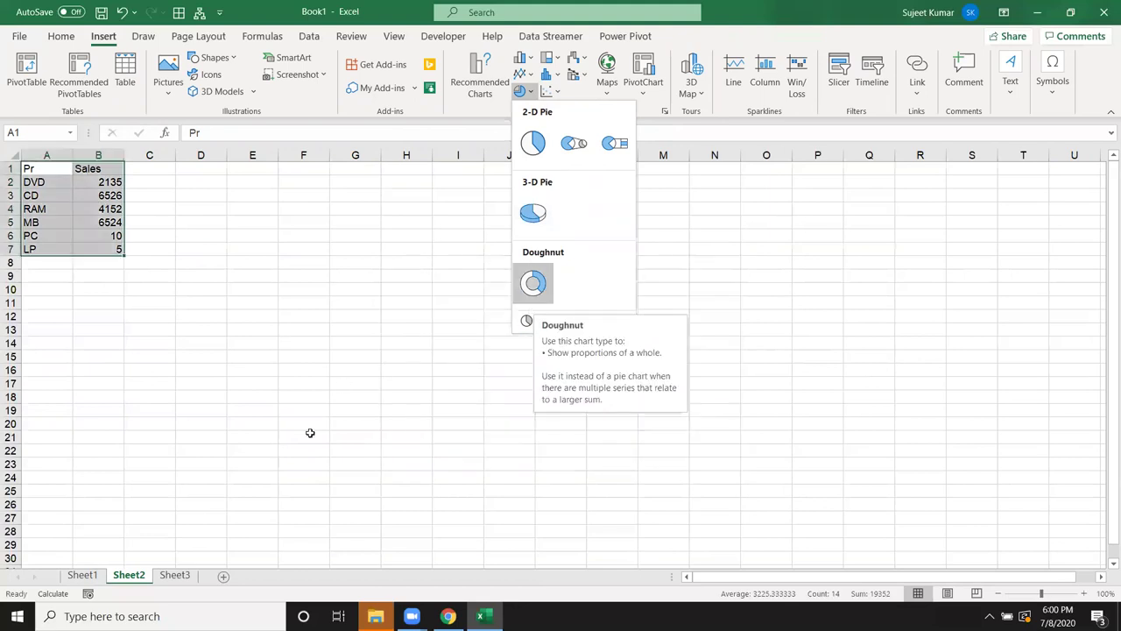
pyautogui.click(82, 575)
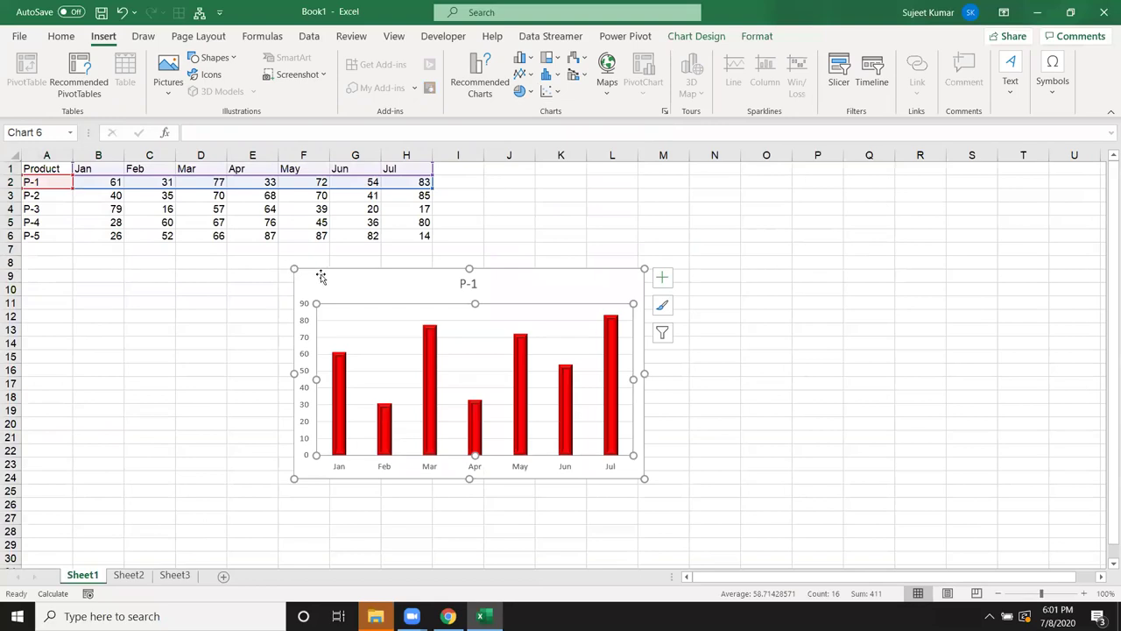
# - Replace the P-1 column chart with a doughnut chart of the A1:H3 monthly values
pyautogui.click(325, 277)
pyautogui.press('Delete')
pyautogui.moveTo(37, 169)
pyautogui.mouseDown()
pyautogui.moveTo(396, 185)
pyautogui.moveTo(398, 195)
pyautogui.mouseUp()
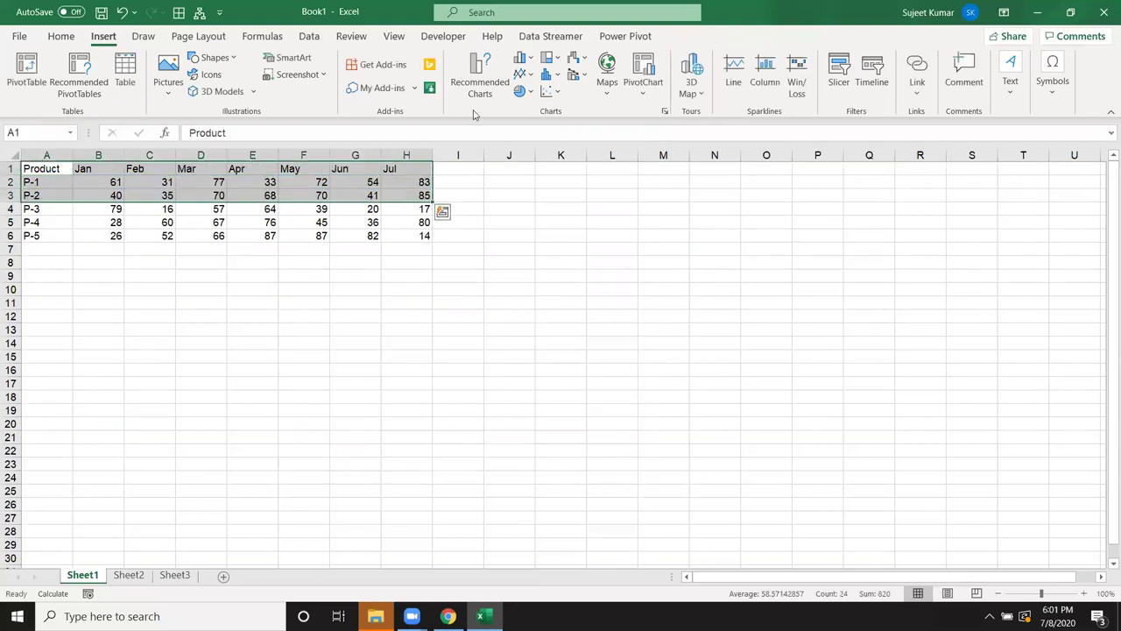
pyautogui.click(530, 95)
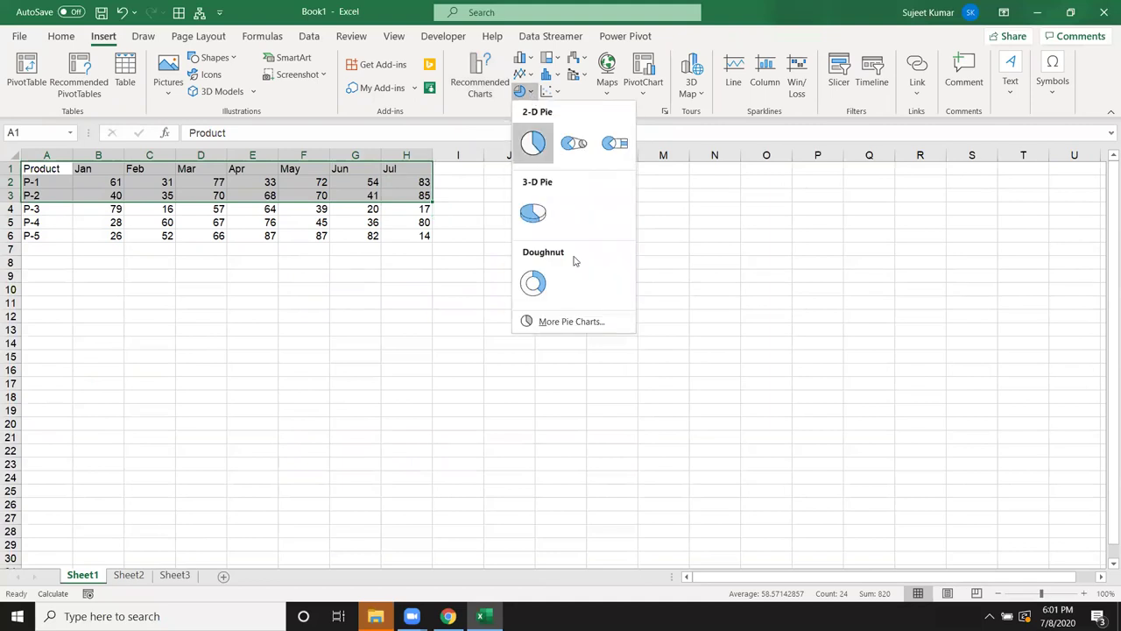
pyautogui.click(533, 283)
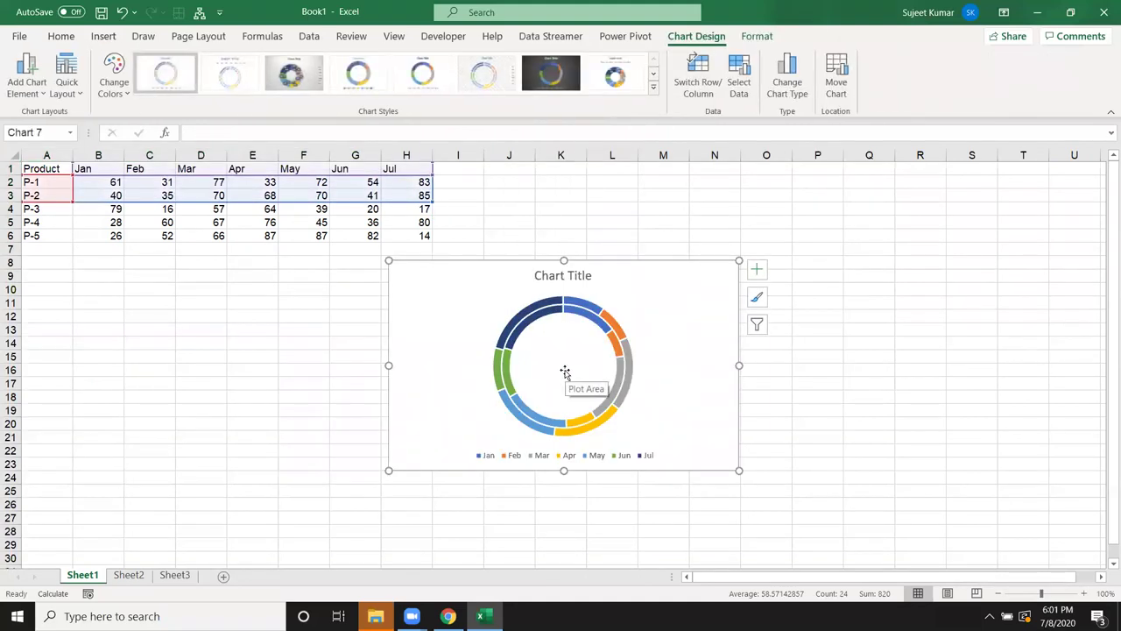
# - Select the new doughnut chart and delete it
pyautogui.click(631, 300)
pyautogui.click(681, 265)
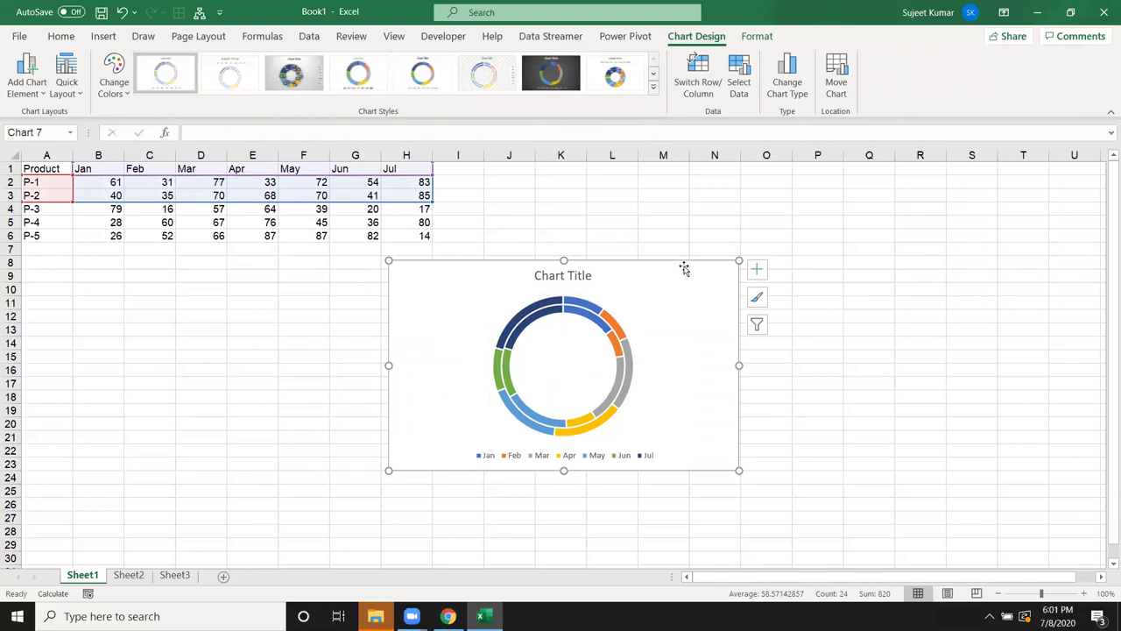
pyautogui.press('Delete')
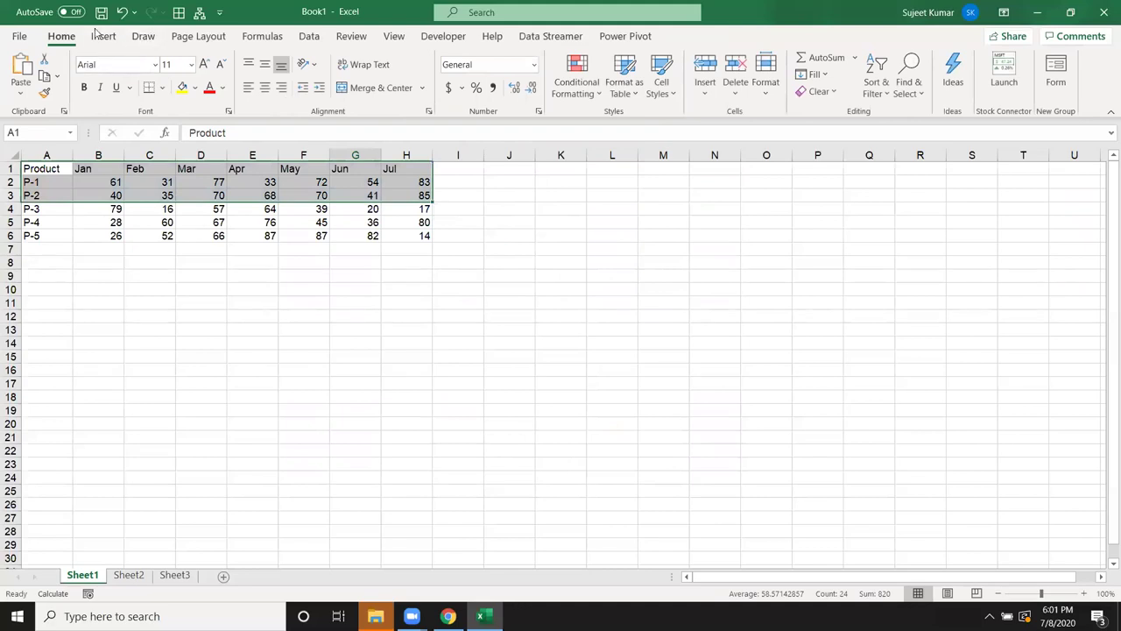
# - Preview the P-1 and P-2 Jan–Jul figures as a Treemap from the Hierarchy chart gallery
pyautogui.click(102, 36)
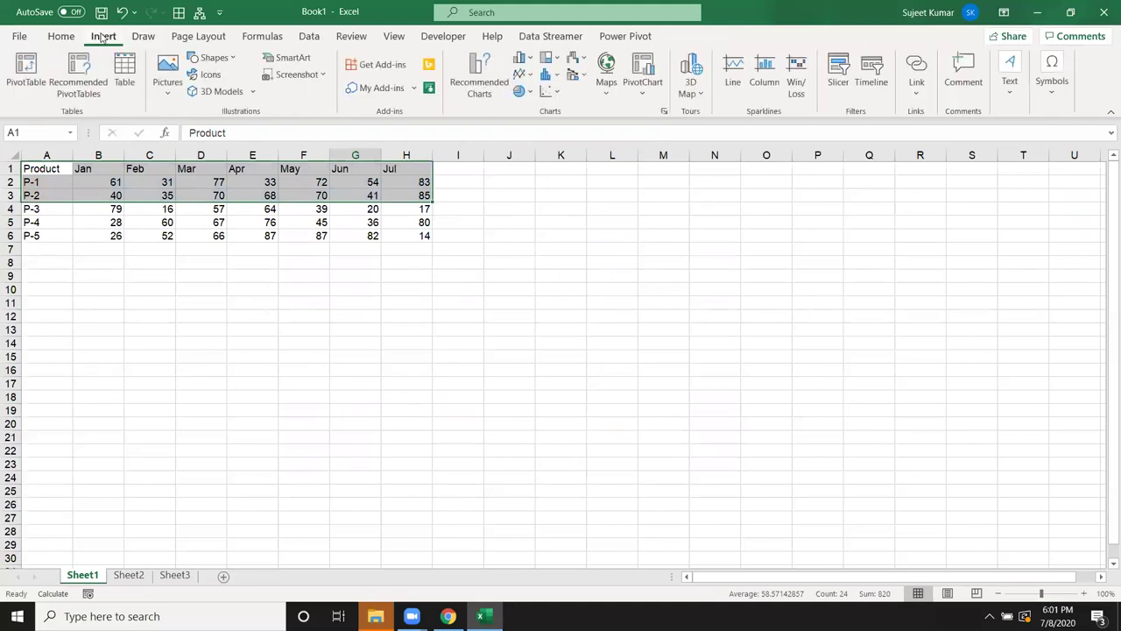
pyautogui.click(530, 92)
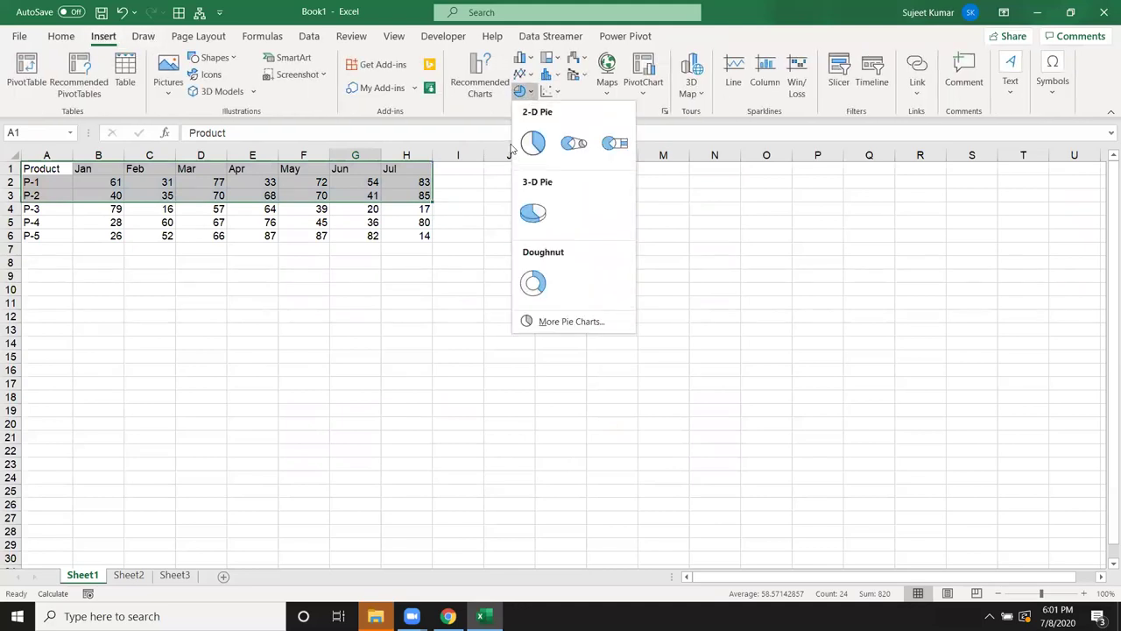
pyautogui.click(557, 62)
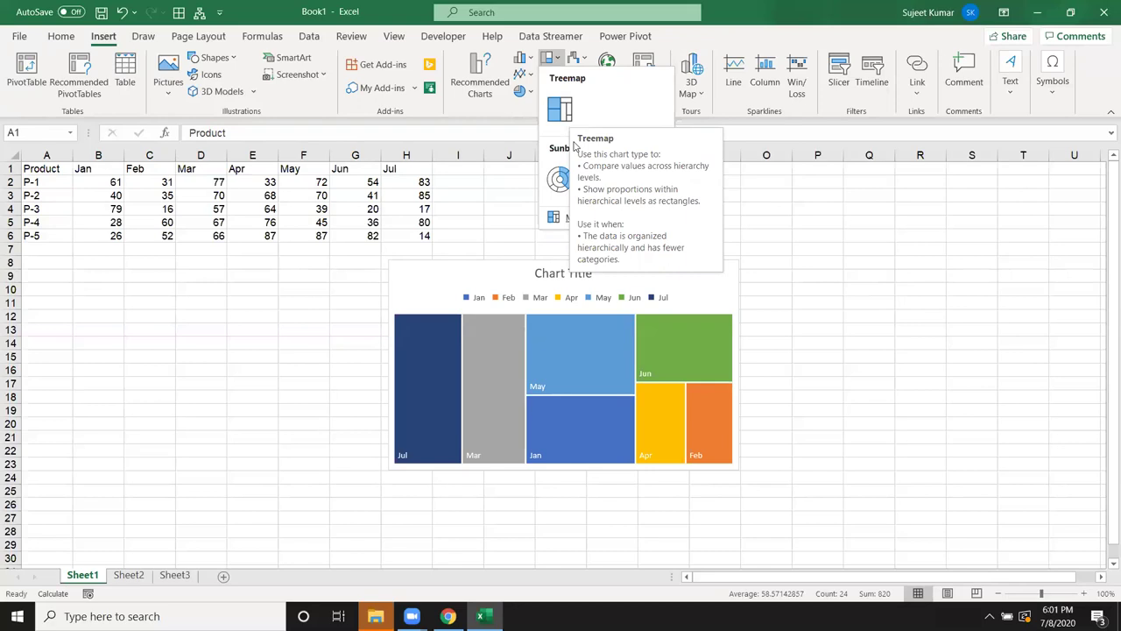
# - Select only the header and P-1 rows (A1:H2) and show the treemap and sunburst options
pyautogui.click(58, 166)
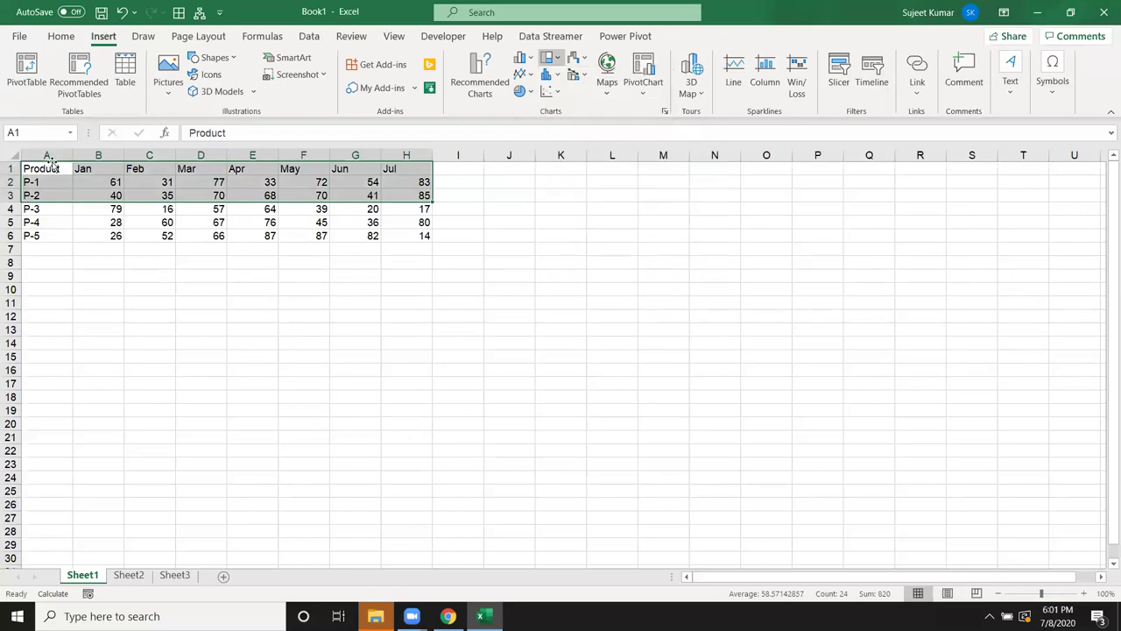
pyautogui.moveTo(51, 166); pyautogui.dragTo(415, 179)
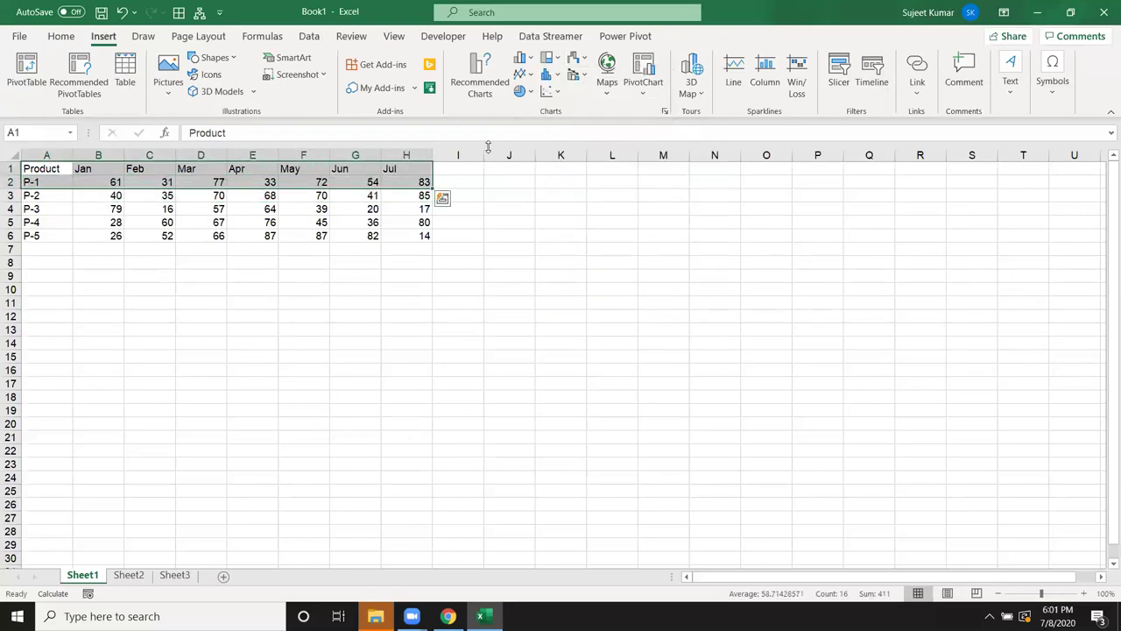
pyautogui.click(552, 59)
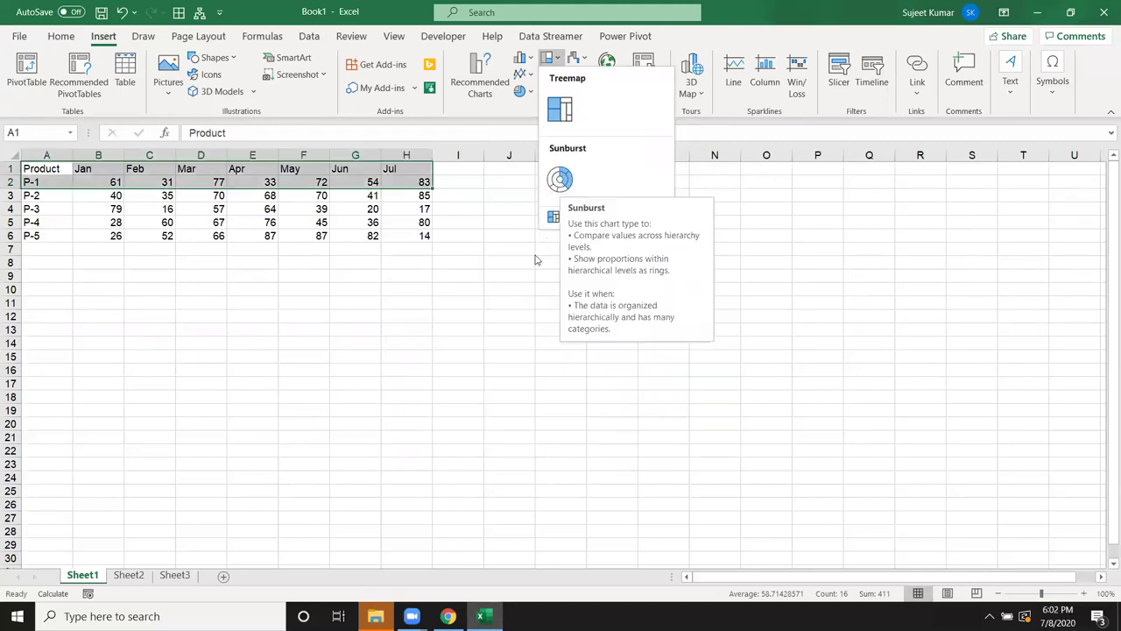
# - Open the All Charts and Recommended Charts dialogs, closing both without inserting a chart
pyautogui.click(597, 219)
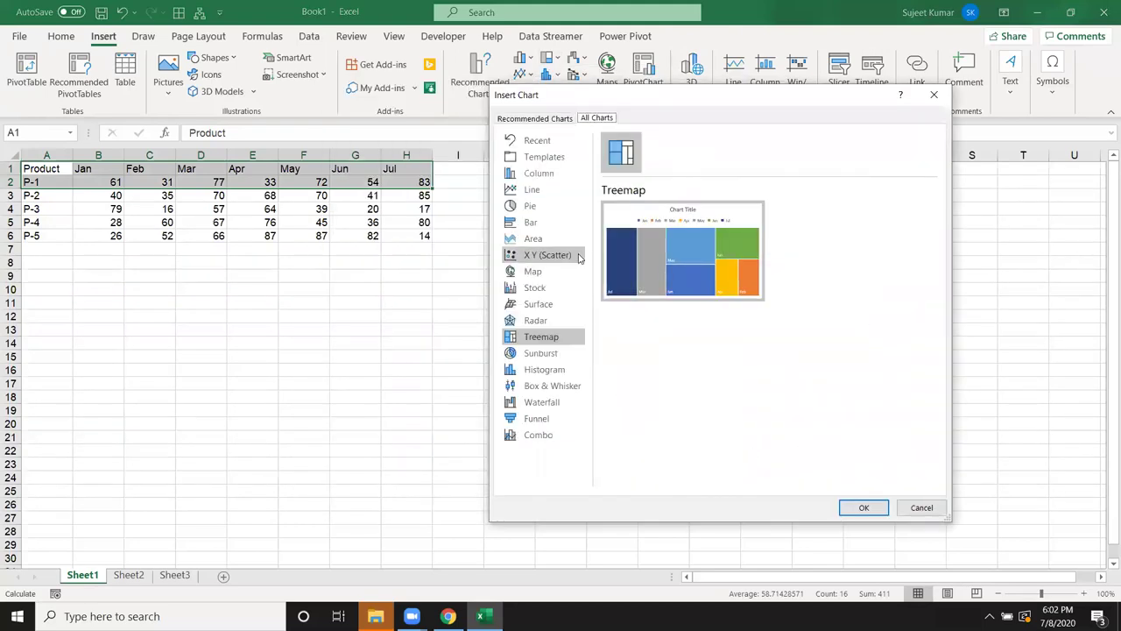
pyautogui.click(922, 508)
pyautogui.click(665, 112)
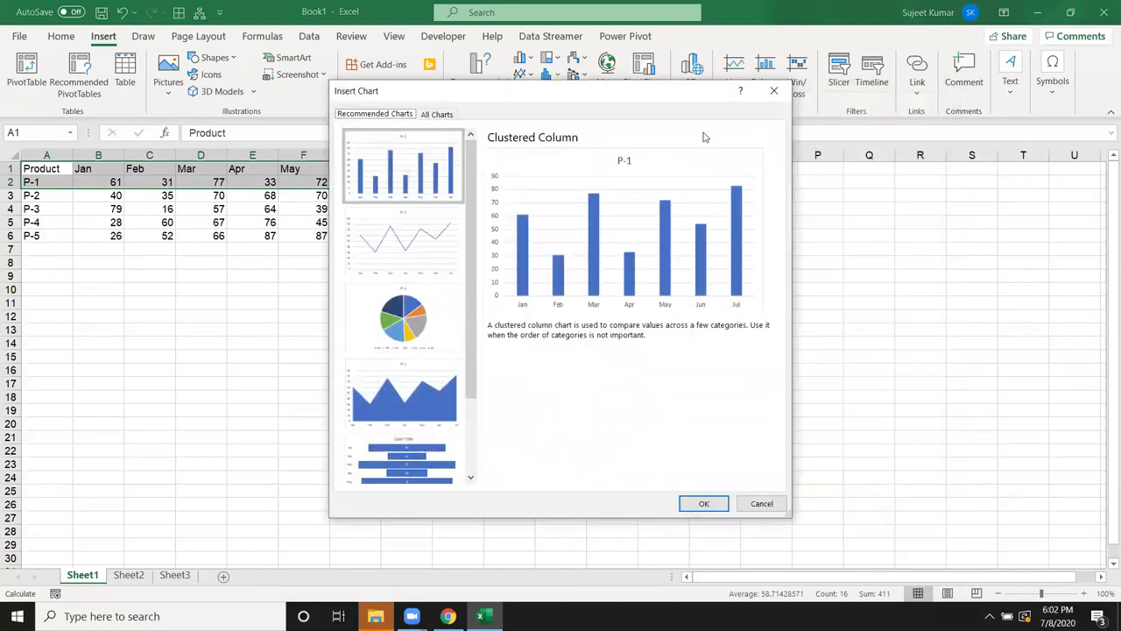
pyautogui.click(775, 90)
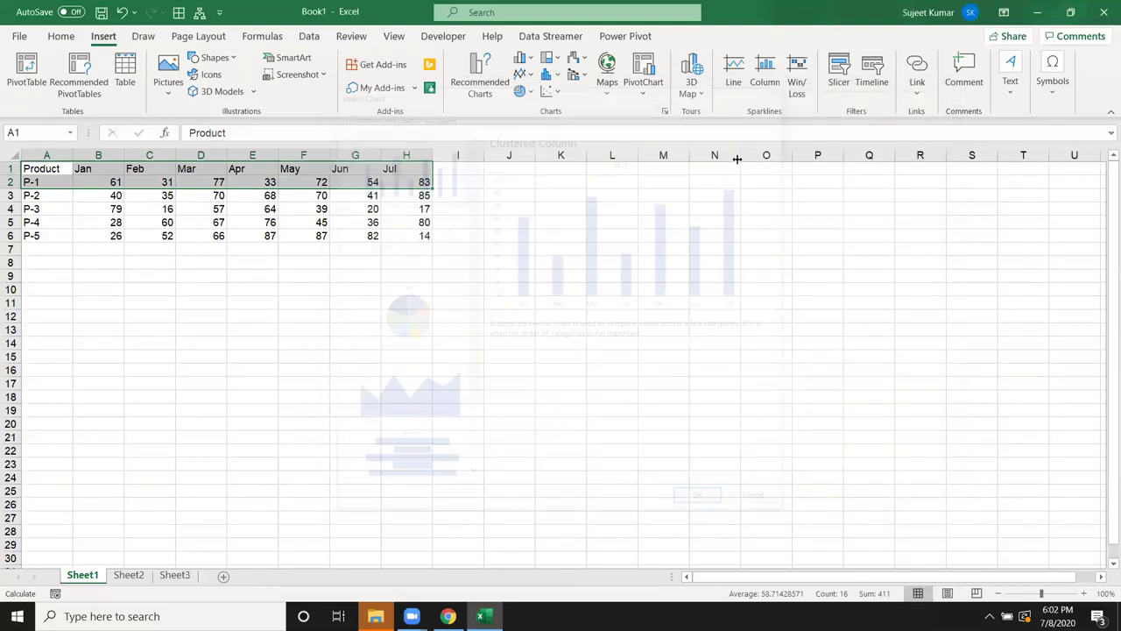
# - After previewing the statistical and scatter galleries, insert a Waterfall chart of P-1's Jan–Jul values
pyautogui.click(556, 78)
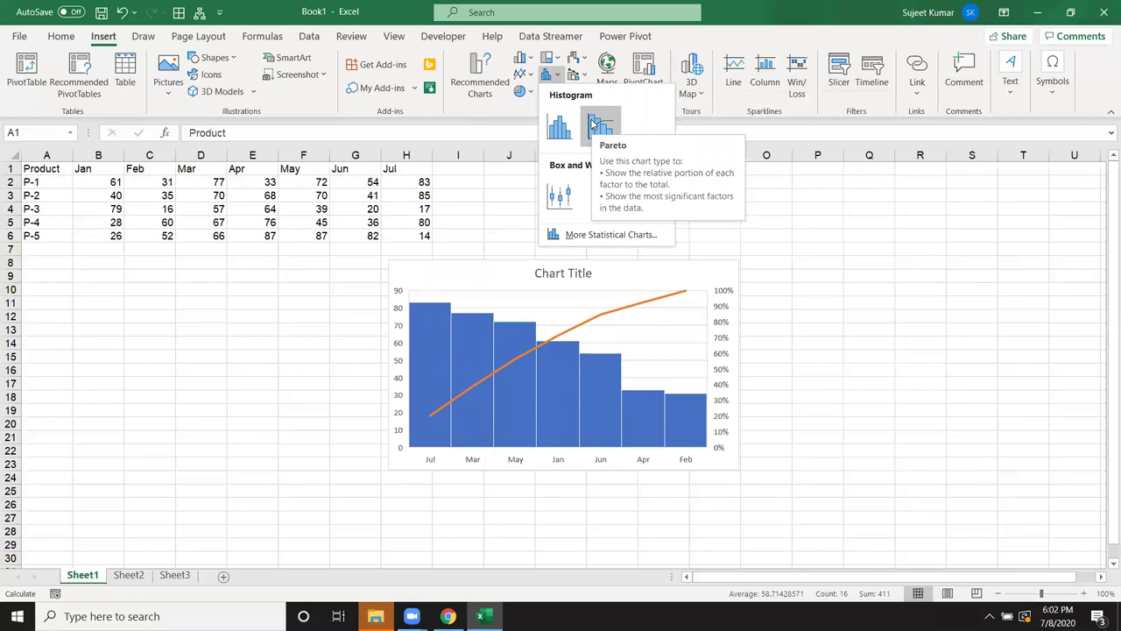
pyautogui.click(550, 75)
pyautogui.click(554, 92)
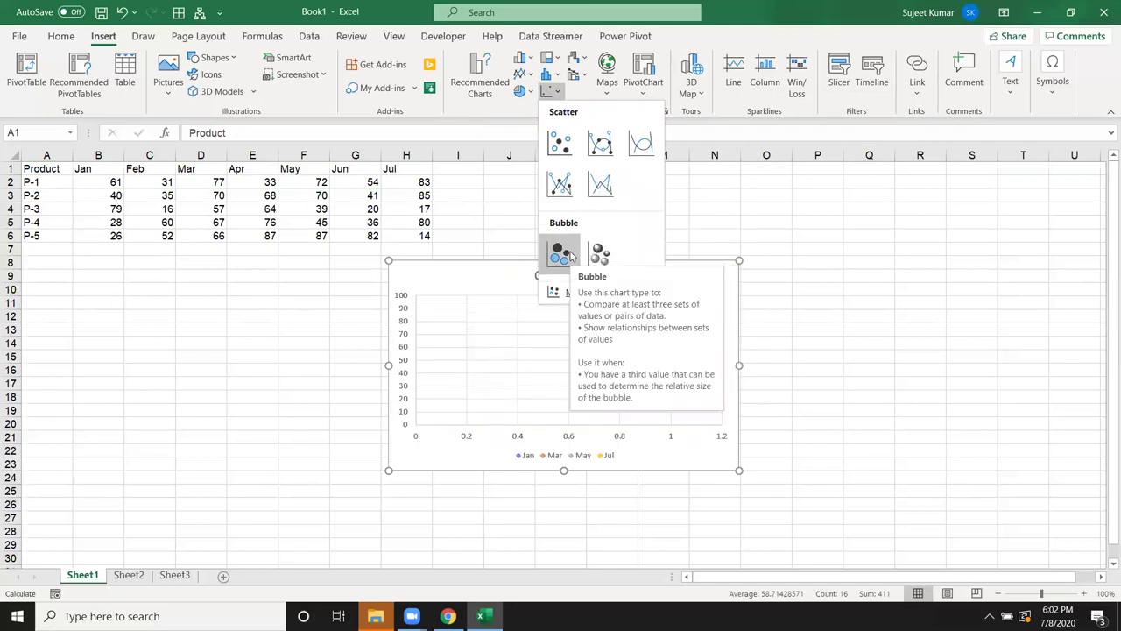
pyautogui.click(578, 58)
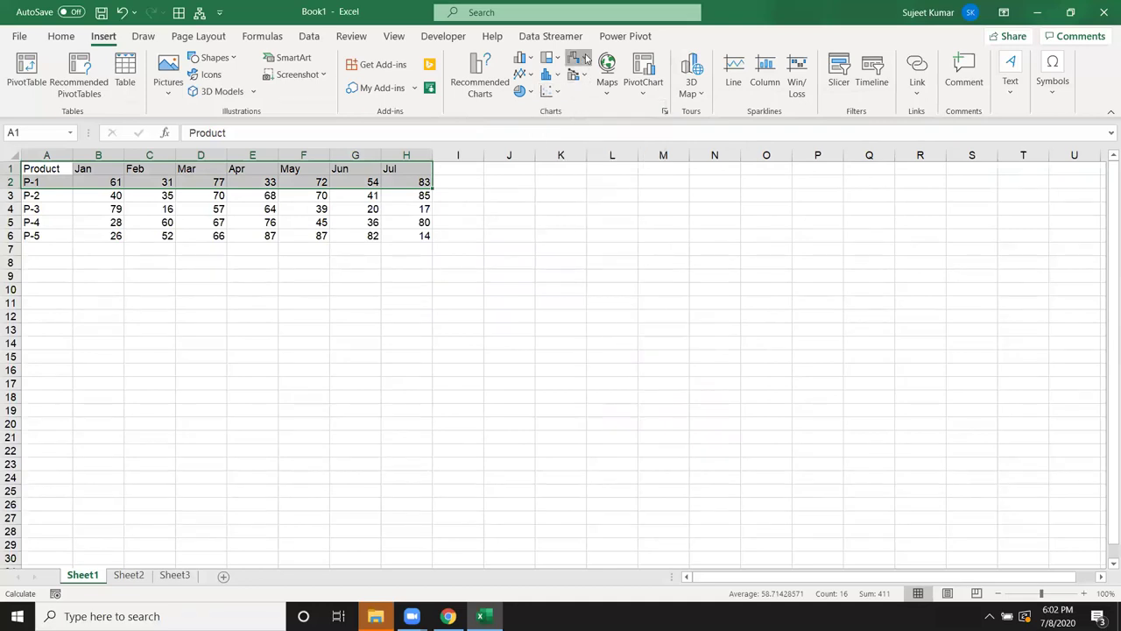
pyautogui.click(587, 62)
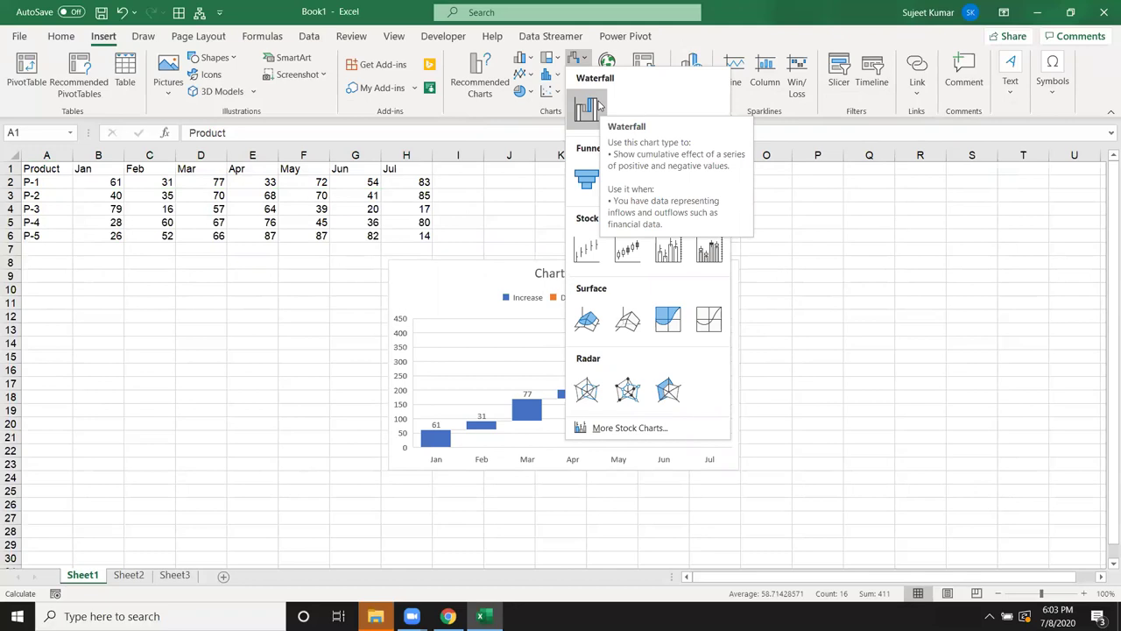
pyautogui.click(599, 105)
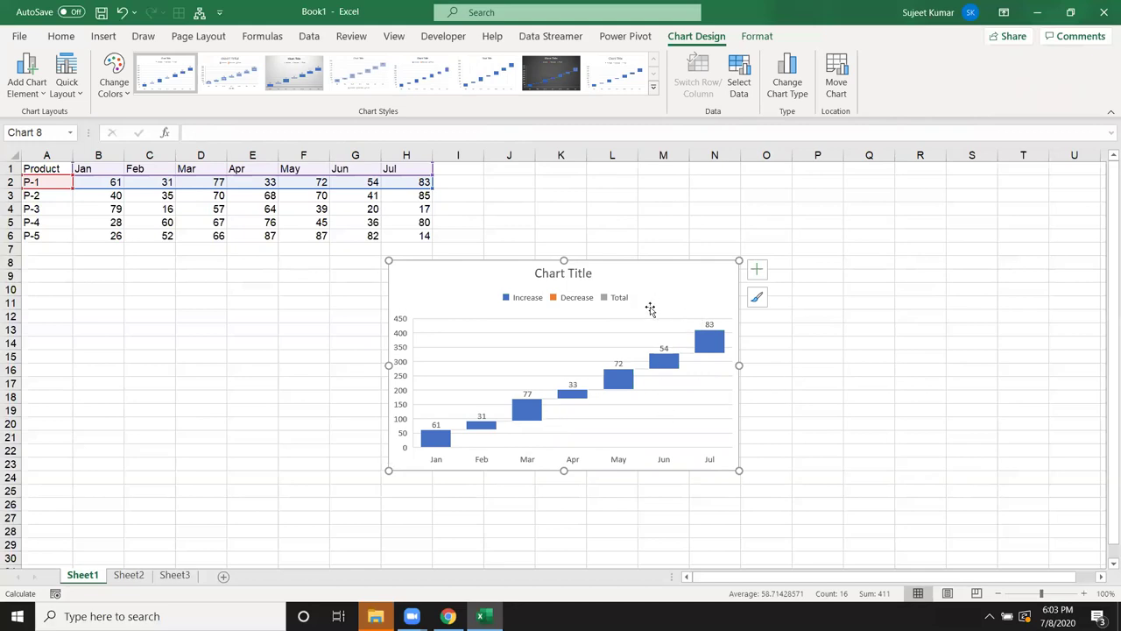
# - Delete the waterfall chart, then browse the waterfall and hierarchy chart galleries
pyautogui.press('Delete')
pyautogui.click(104, 36)
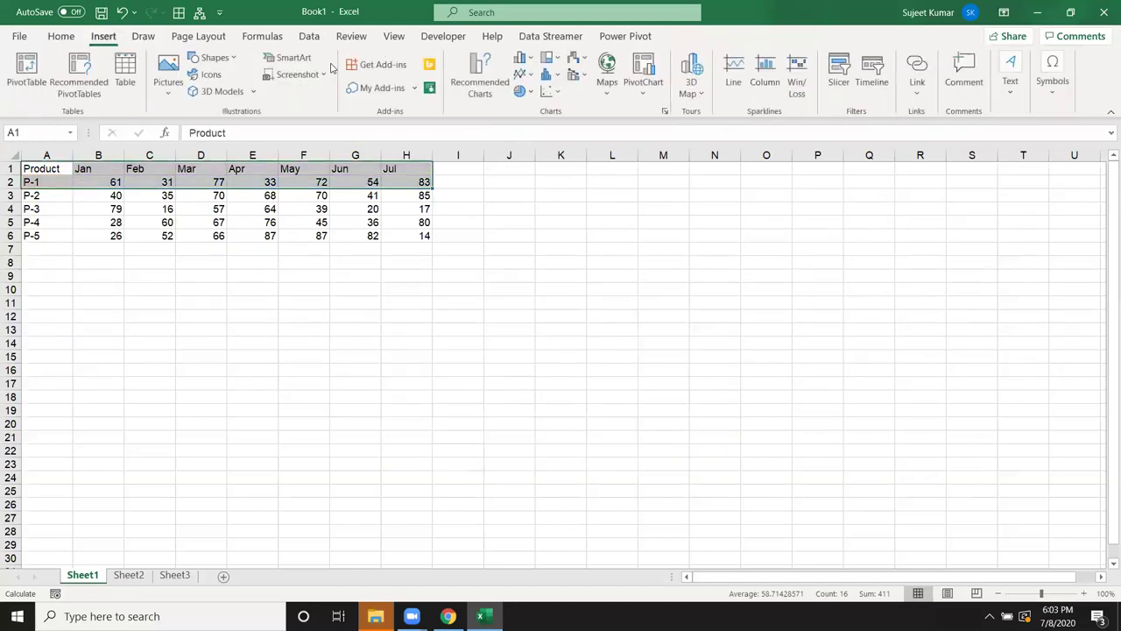
pyautogui.click(576, 58)
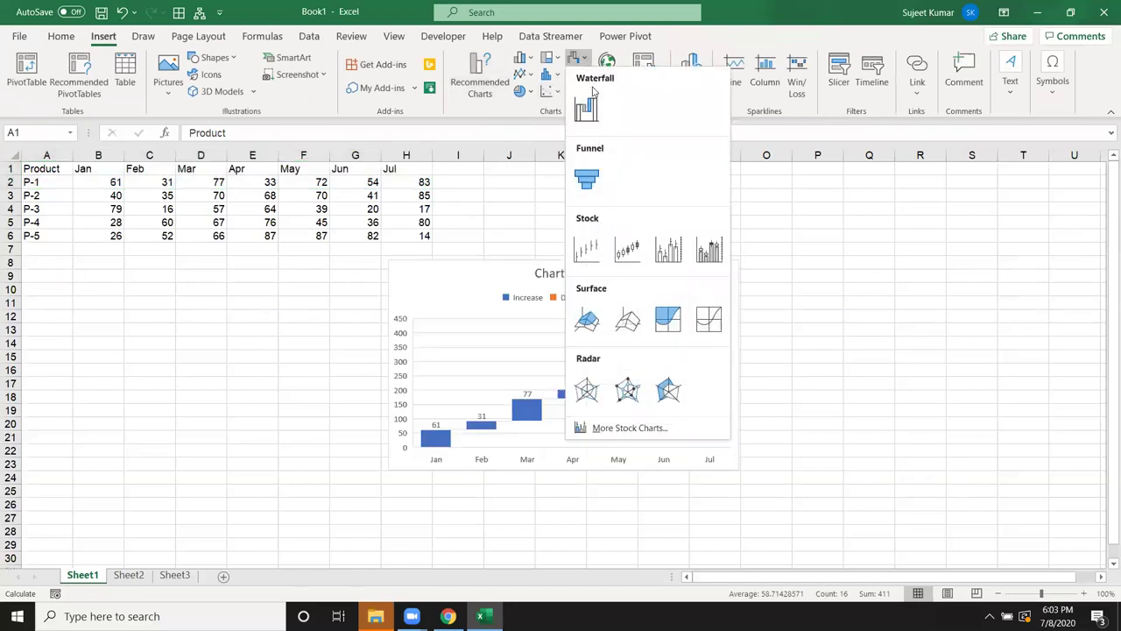
pyautogui.click(562, 62)
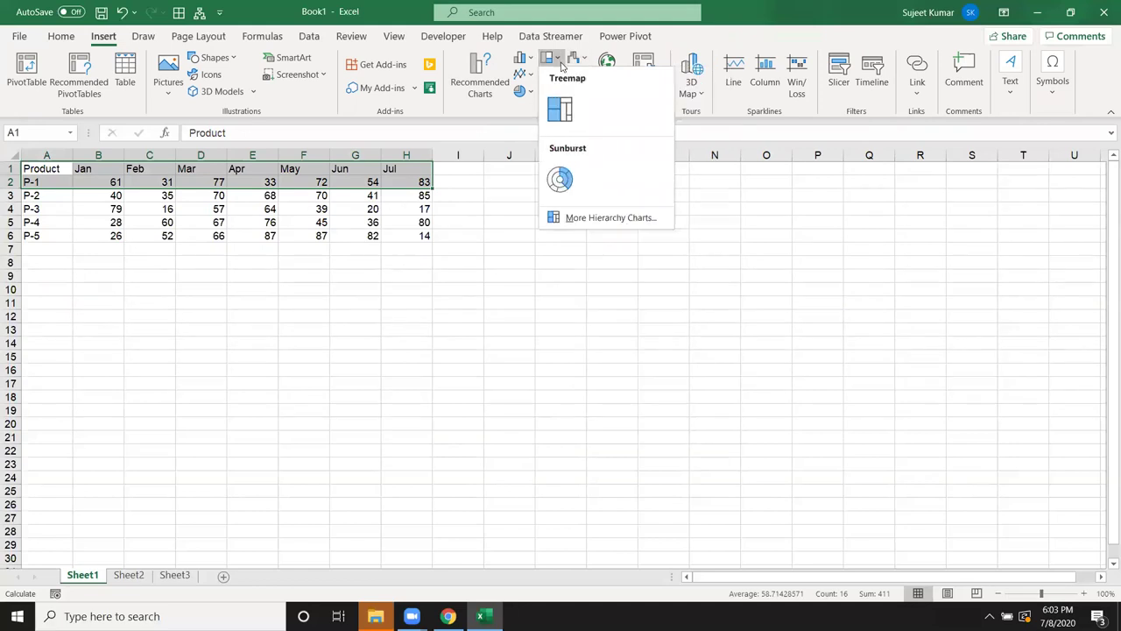
pyautogui.click(523, 128)
# - Preview the statistical, pie, column, line and waterfall/radar galleries without inserting any chart
pyautogui.click(558, 77)
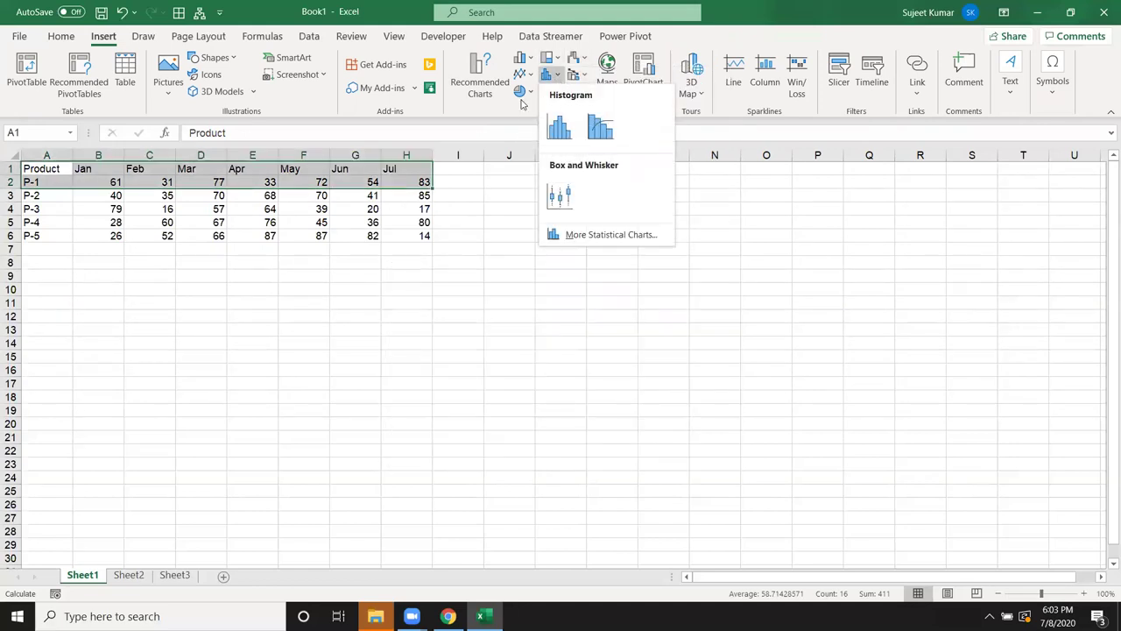
pyautogui.click(522, 91)
pyautogui.click(531, 60)
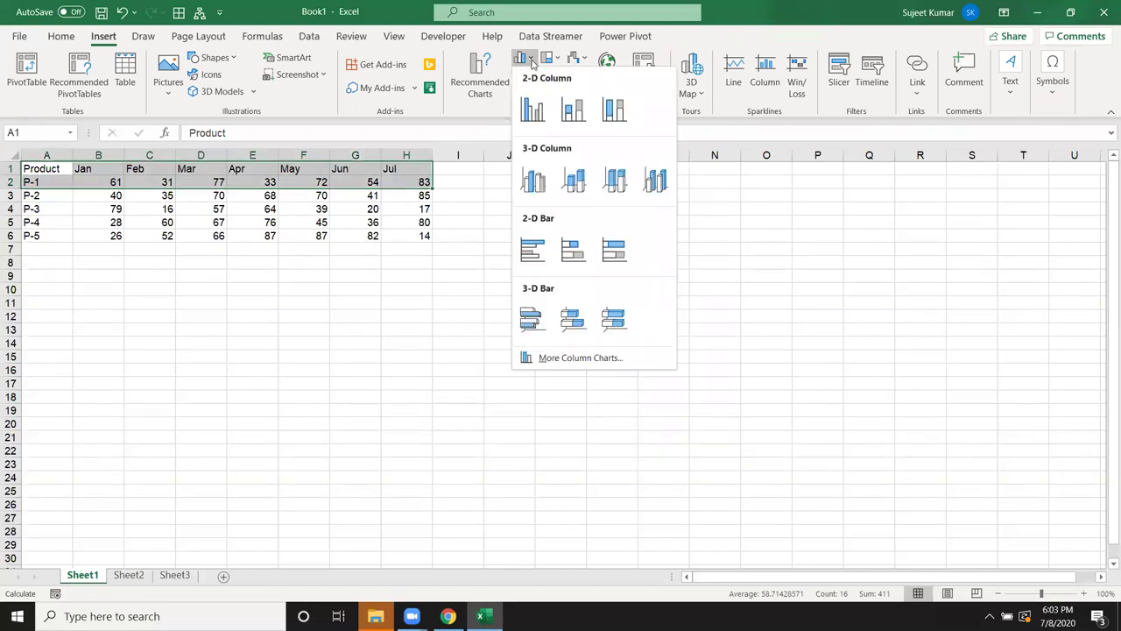
pyautogui.click(531, 62)
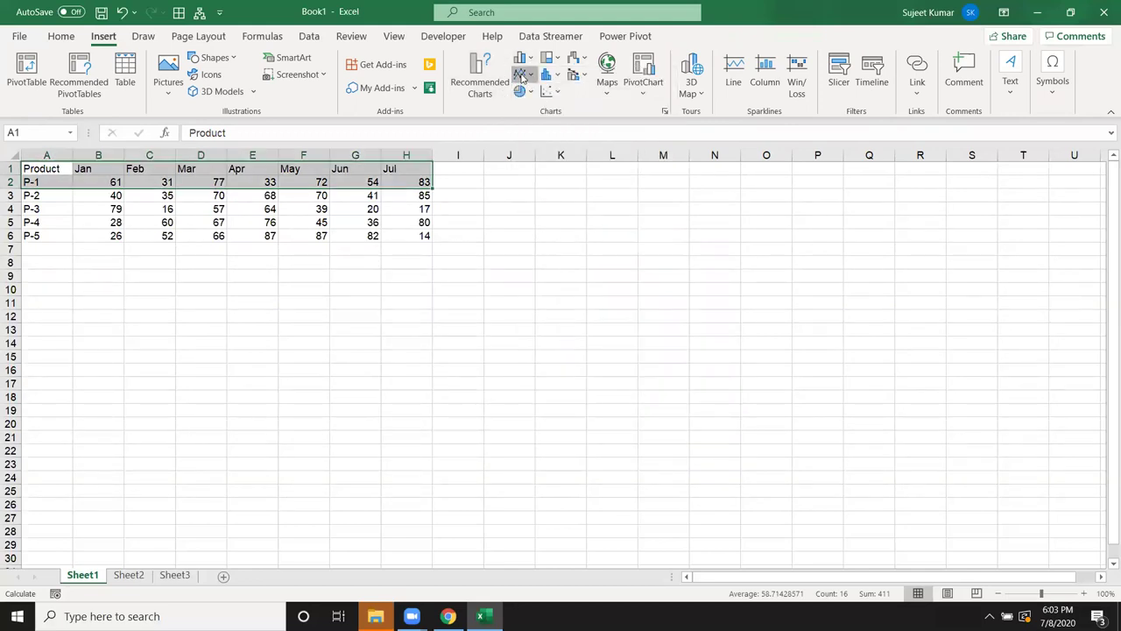
pyautogui.click(522, 77)
pyautogui.click(494, 118)
pyautogui.click(582, 65)
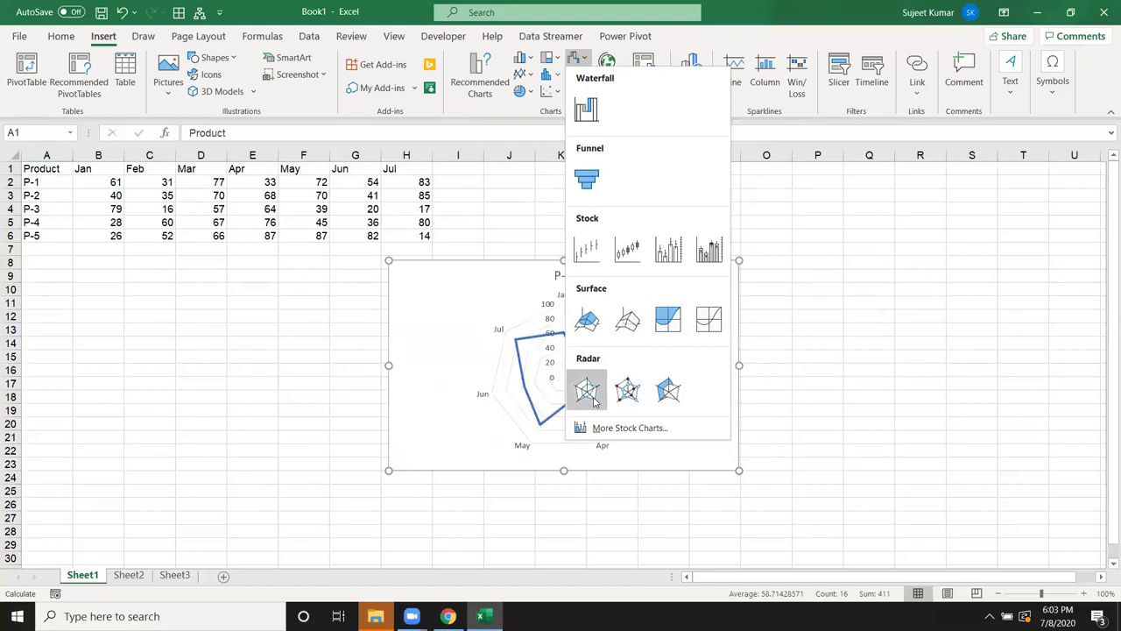
pyautogui.click(362, 118)
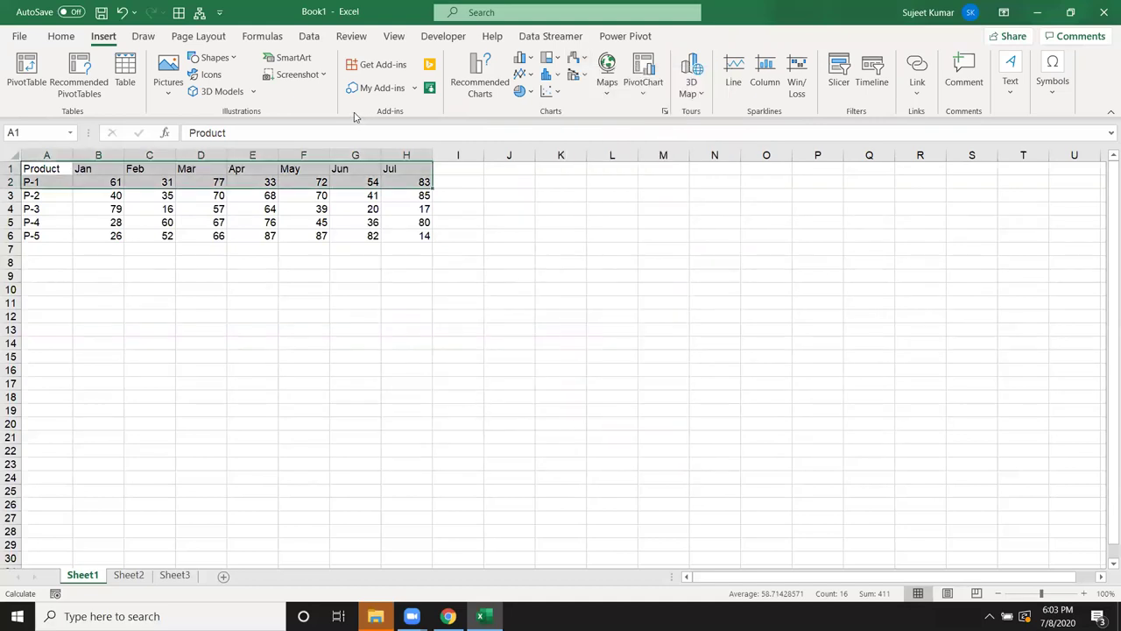
pyautogui.click(576, 75)
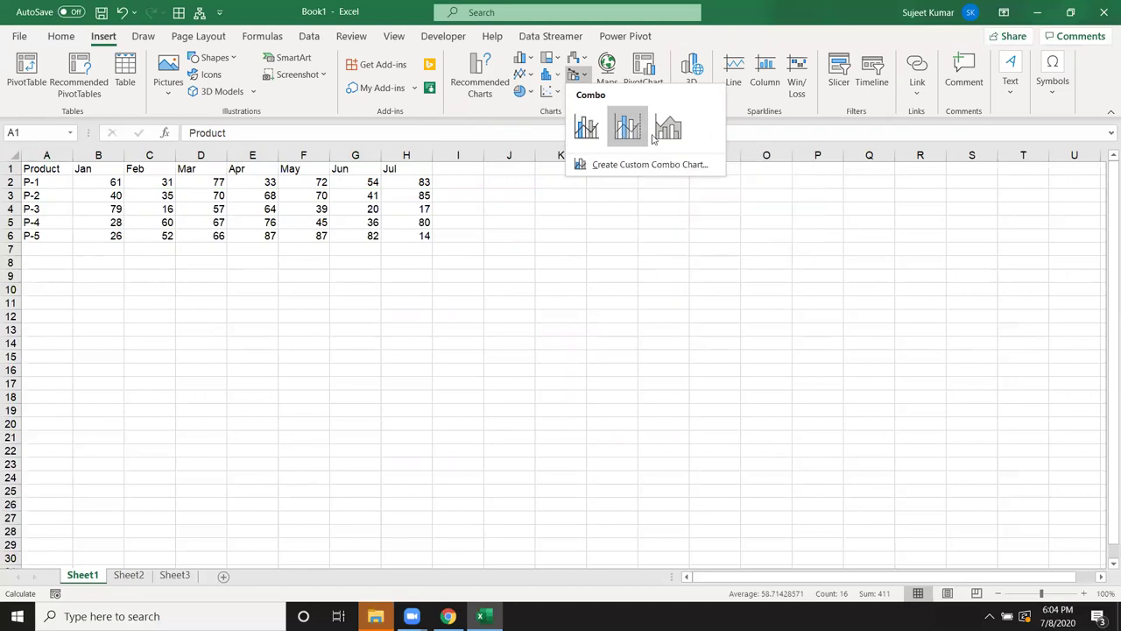
pyautogui.click(514, 125)
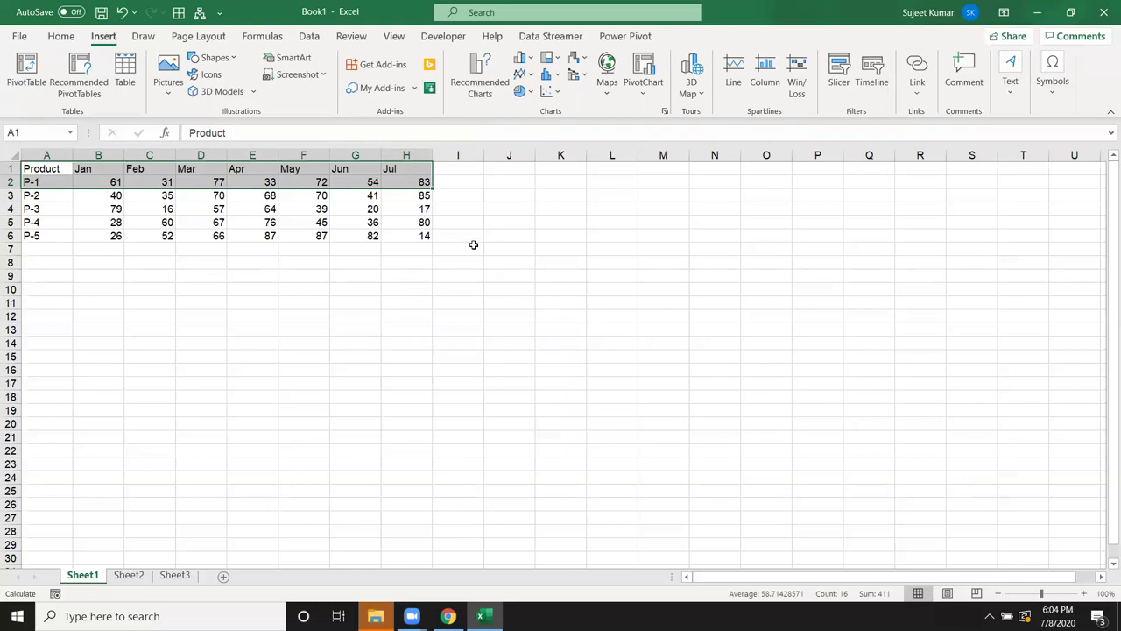
pyautogui.click(499, 247)
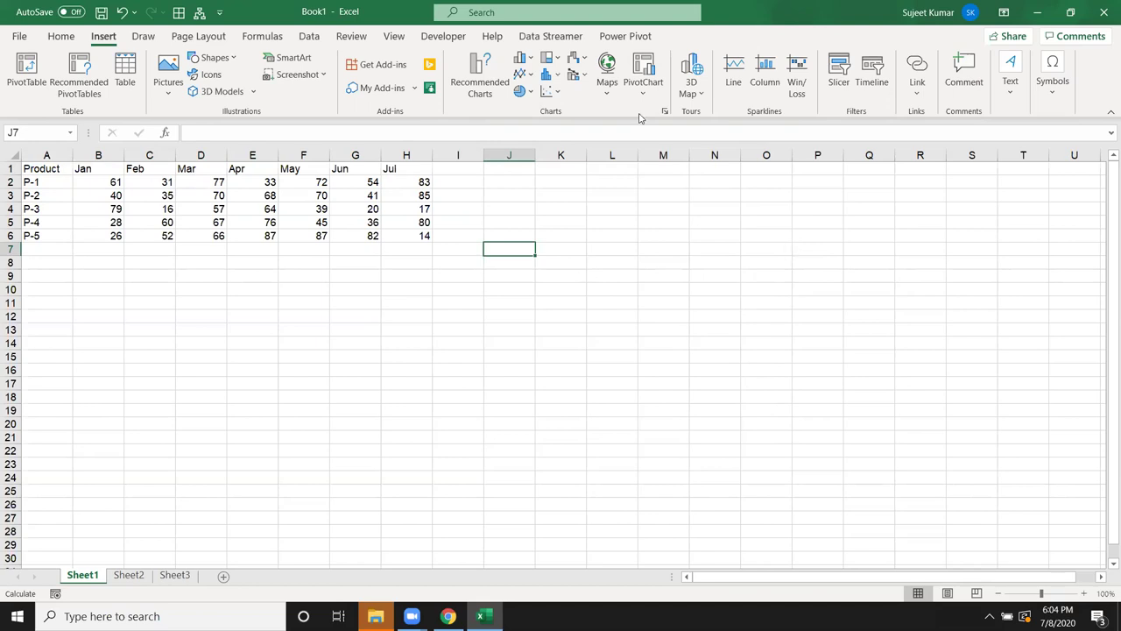
pyautogui.click(198, 36)
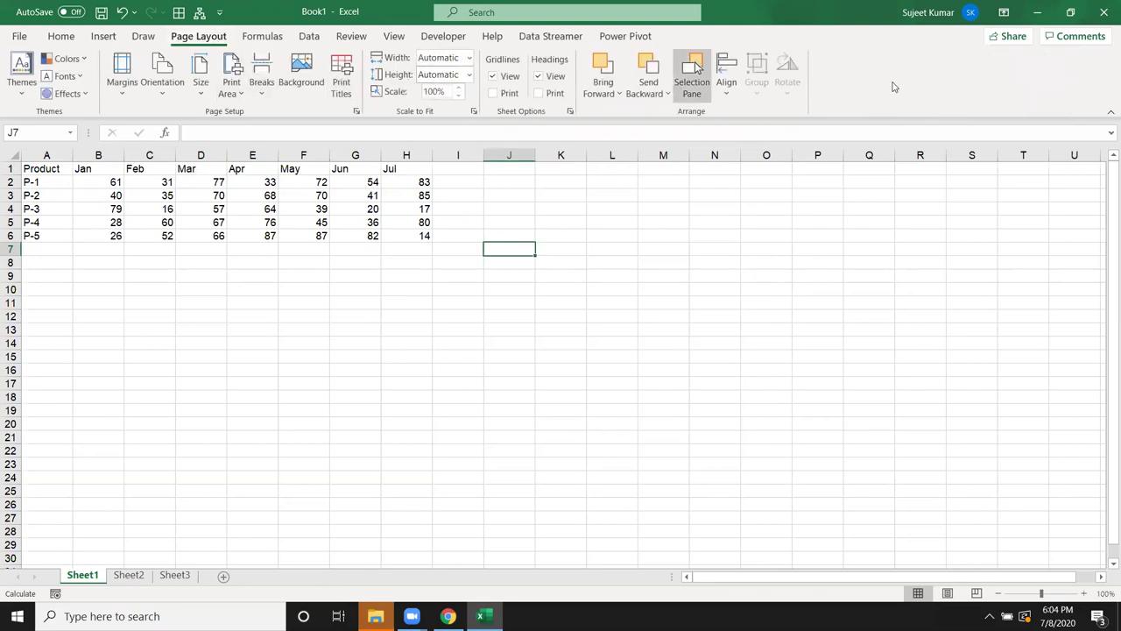
pyautogui.click(103, 36)
pyautogui.click(198, 36)
pyautogui.click(250, 38)
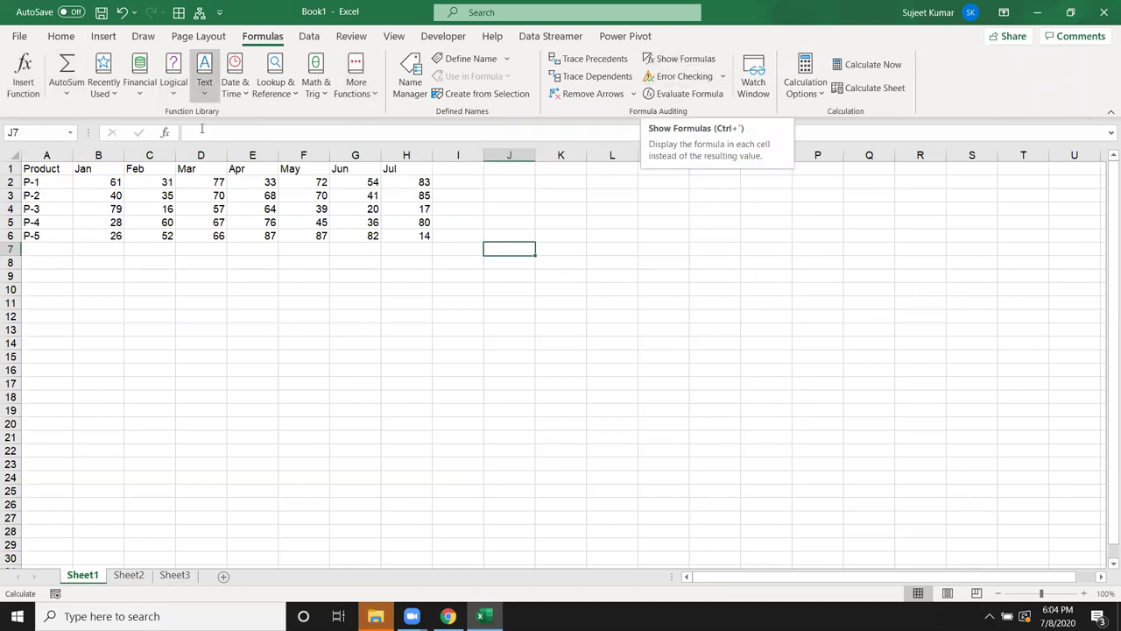
pyautogui.click(220, 210)
pyautogui.click(401, 209)
pyautogui.click(416, 235)
pyautogui.click(593, 231)
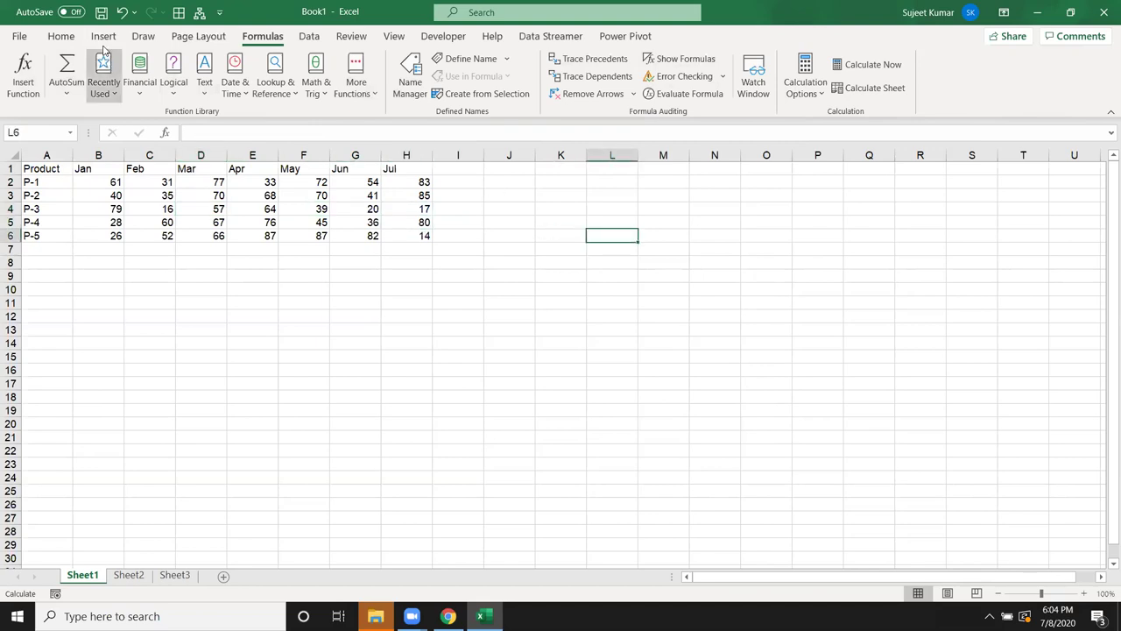
pyautogui.click(63, 37)
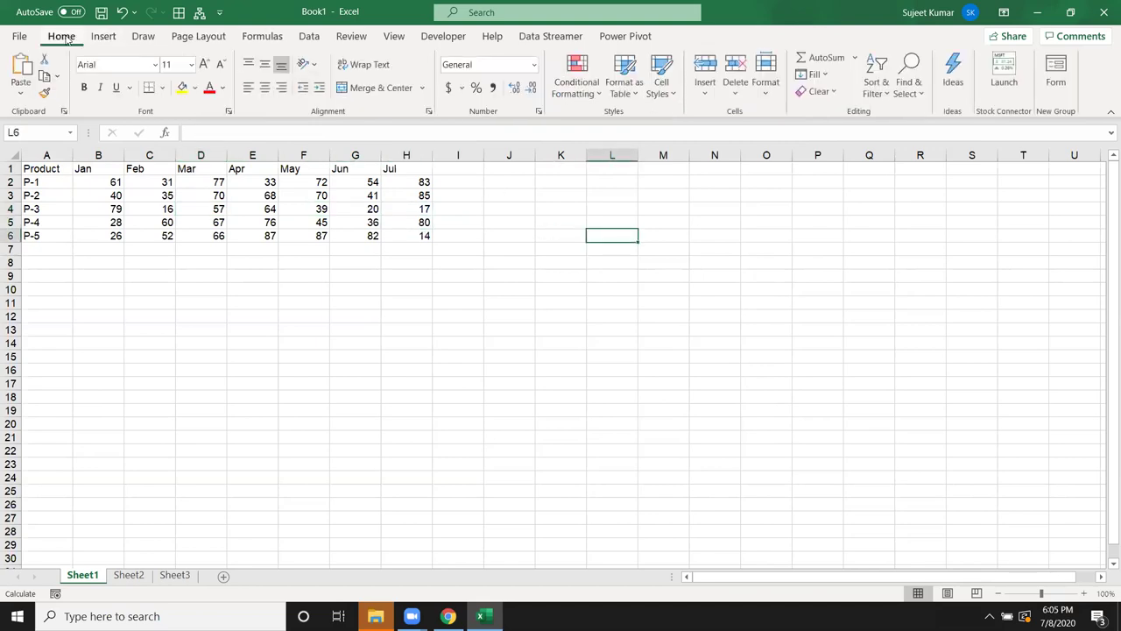
pyautogui.click(104, 36)
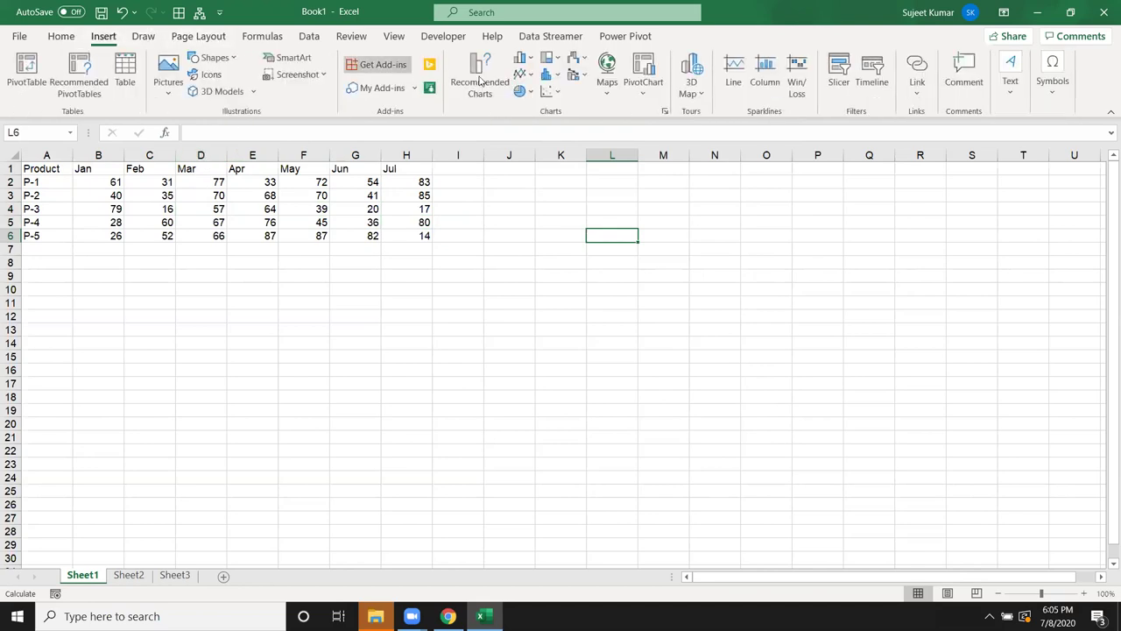